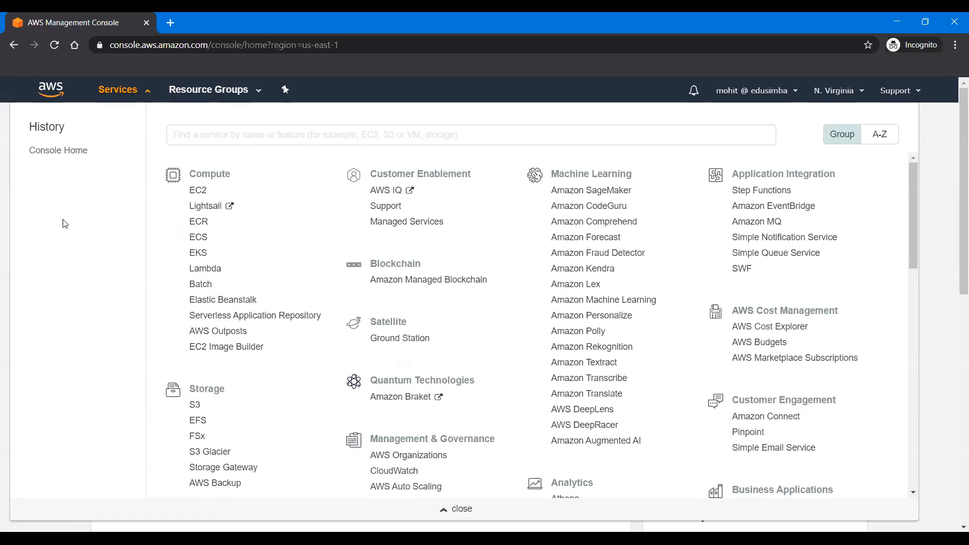
Step: Open the list of running EC2 instances and start launching a new instance
click(196, 197)
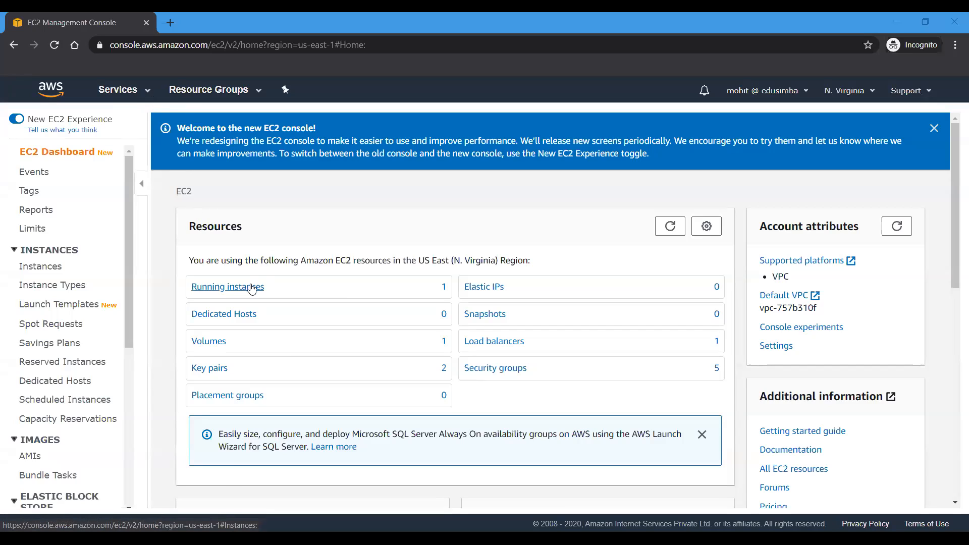
click(251, 287)
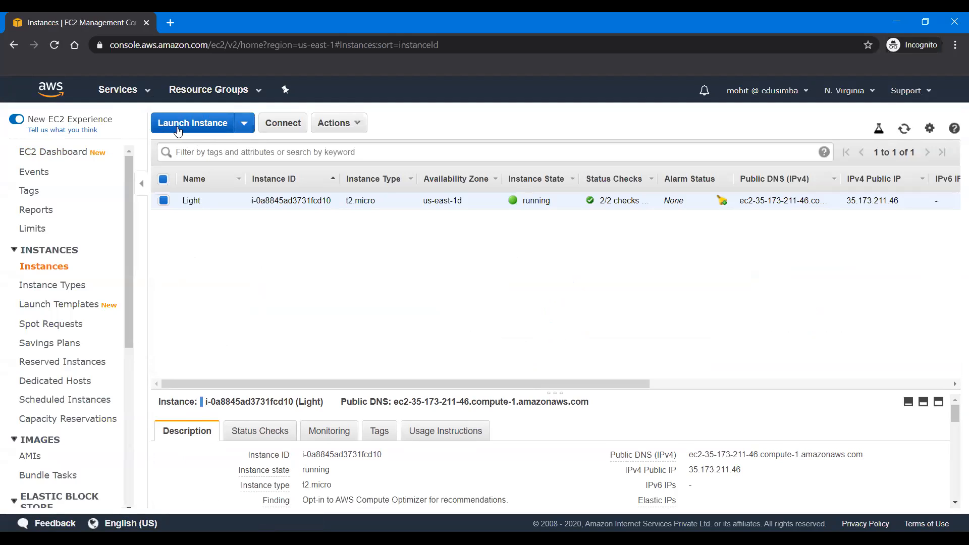
click(177, 129)
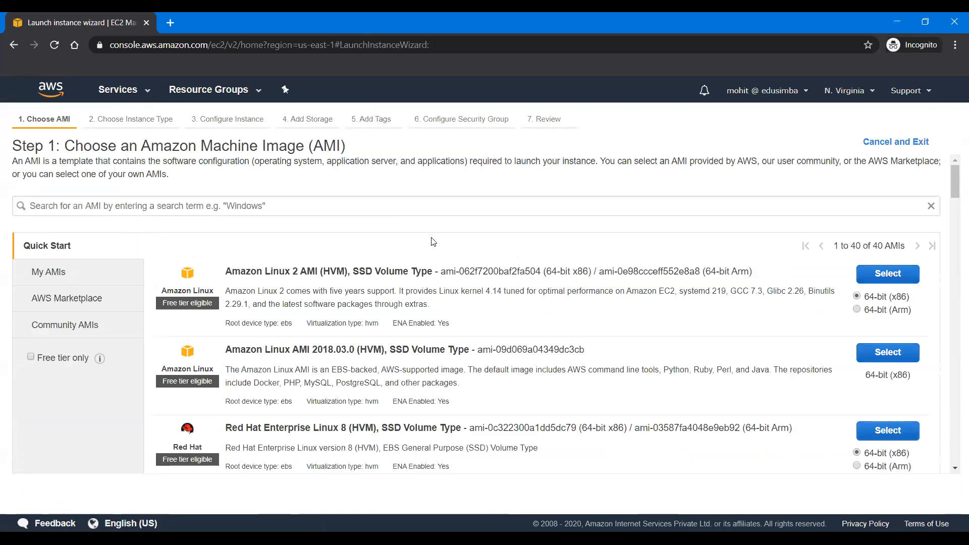
Step: Search the machine images for "wordpress" and show the AWS Marketplace results
click(395, 201)
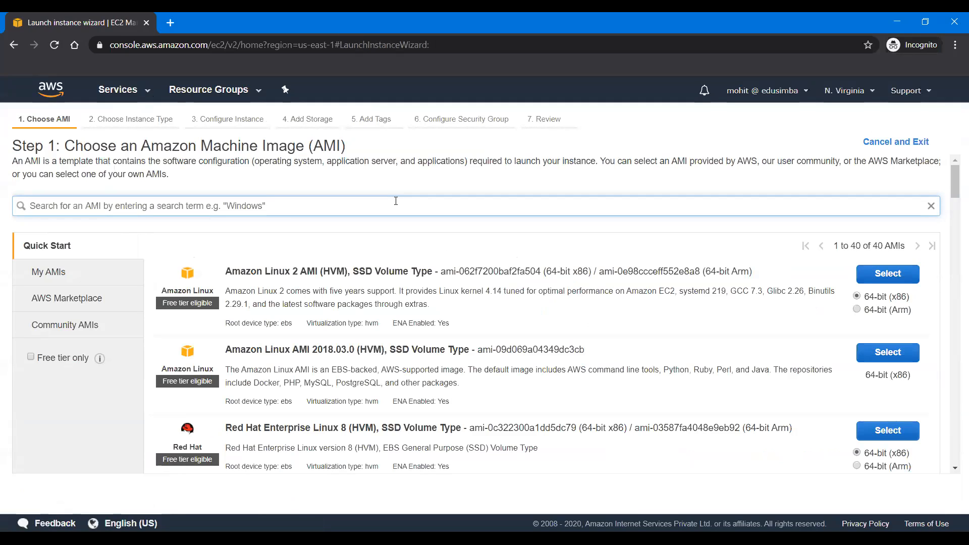
text(wor)
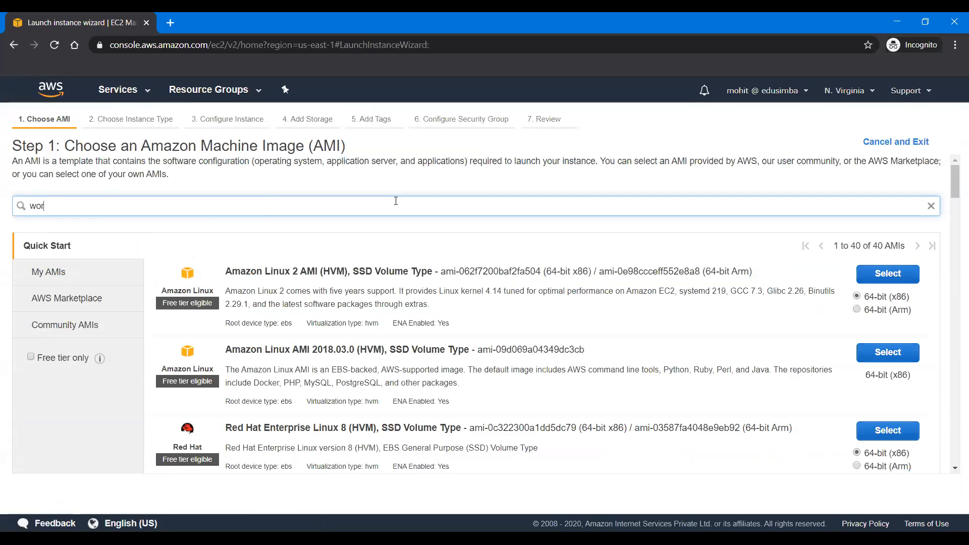
text(dpress)
key(Return)
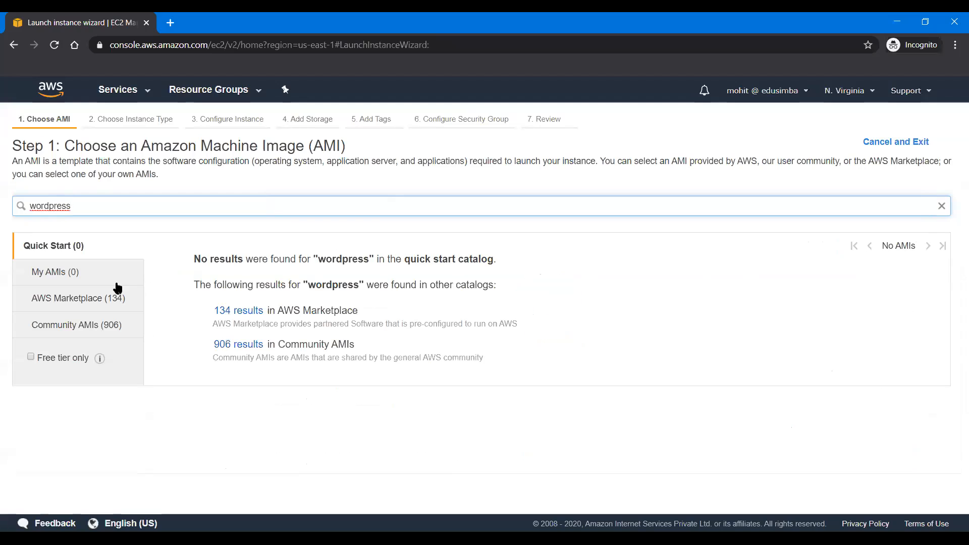
click(65, 305)
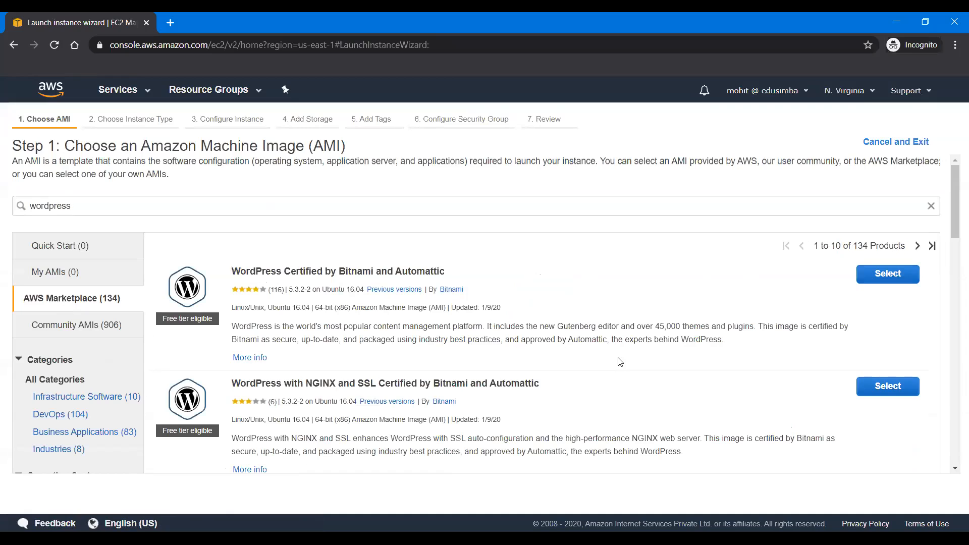
Step: Select the WordPress Certified by Bitnami and Automattic image and accept its pricing details
click(890, 277)
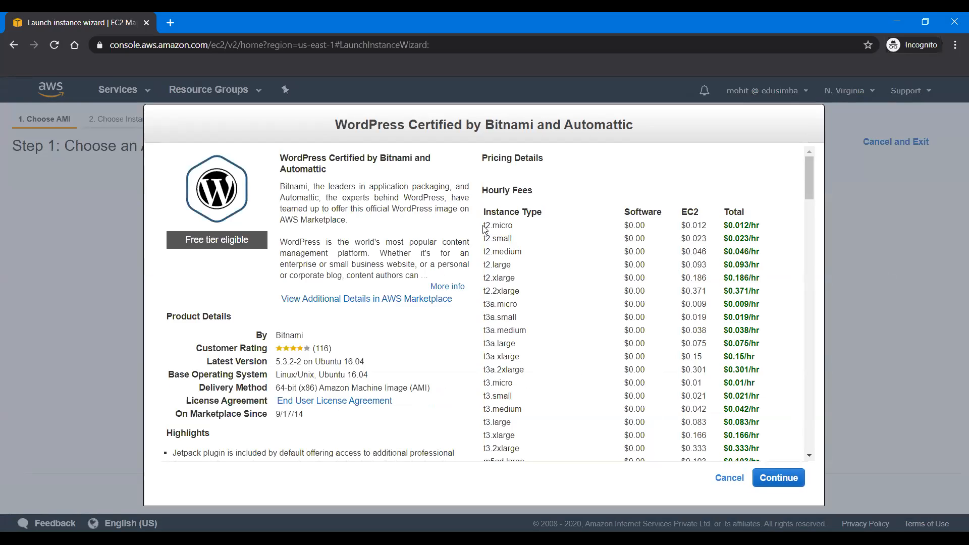
drag(483, 226, 526, 222)
click(757, 478)
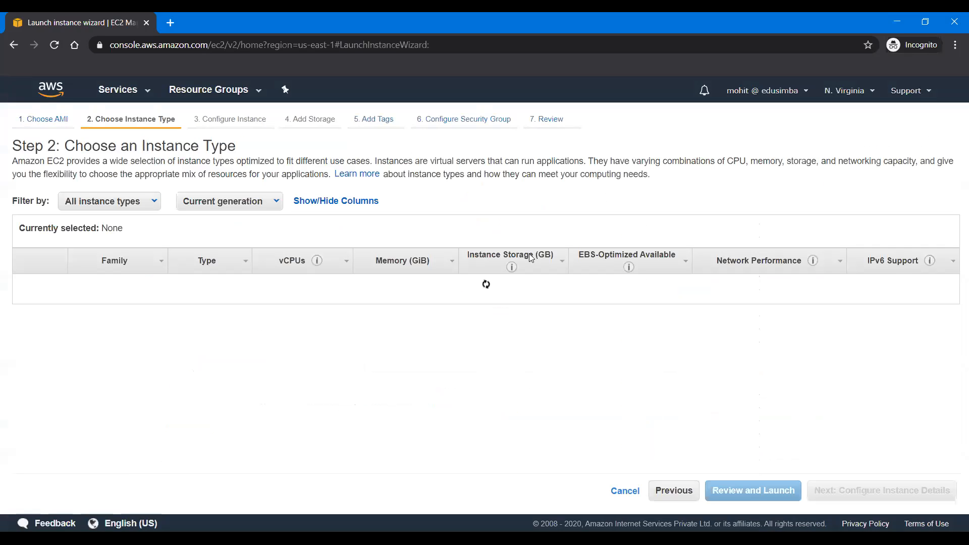
Step: Choose the free-tier t2.micro instance type and proceed to the instance details
click(183, 331)
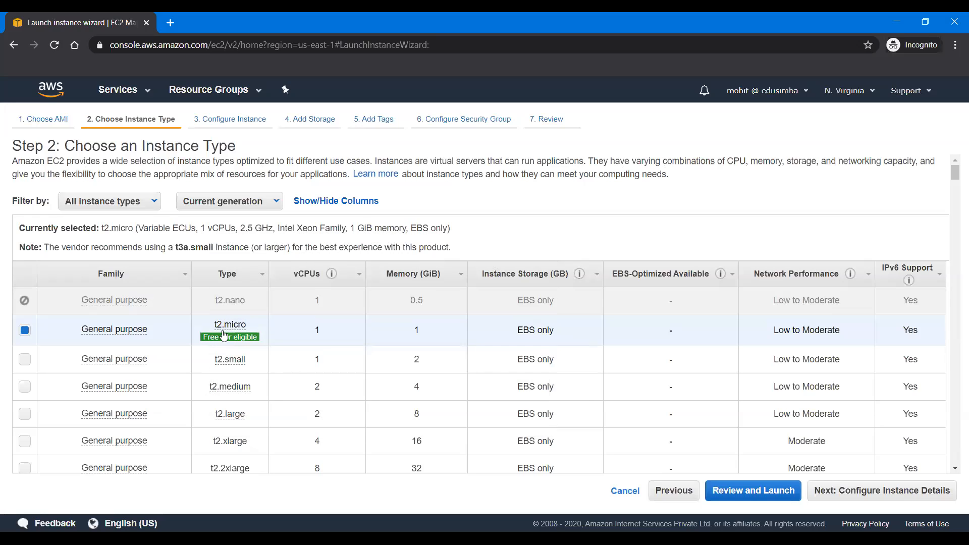
mouse_move(228, 326)
click(900, 496)
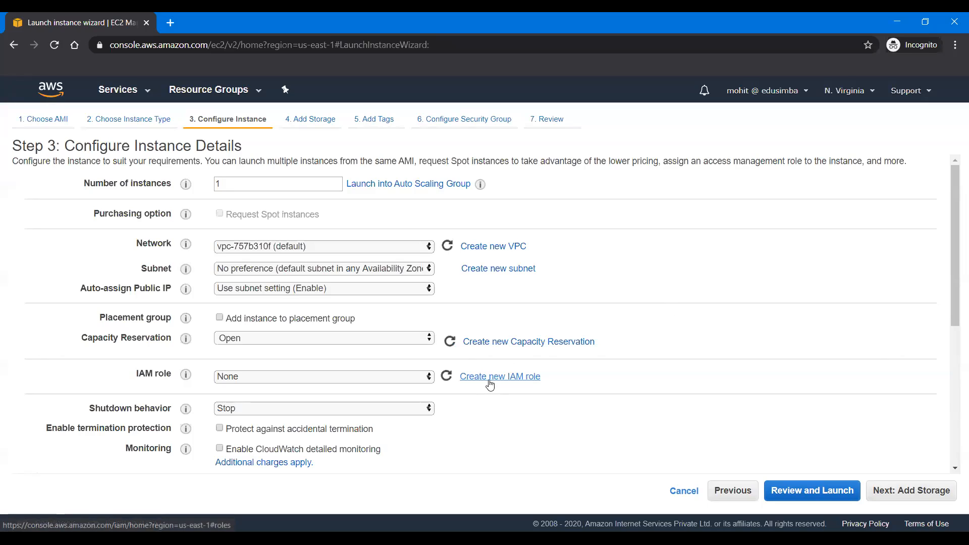
Step: Assign the S3Admin IAM role to the instance
click(319, 377)
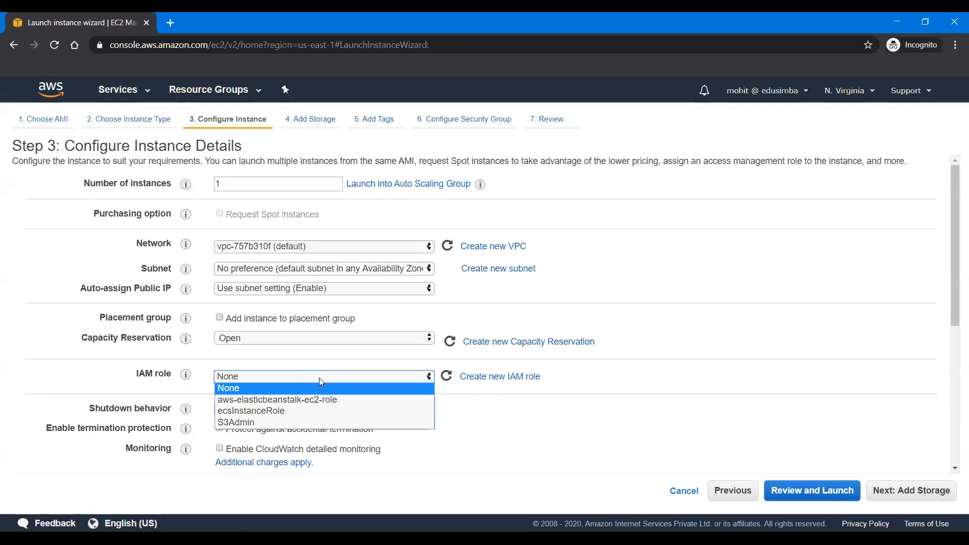
click(539, 423)
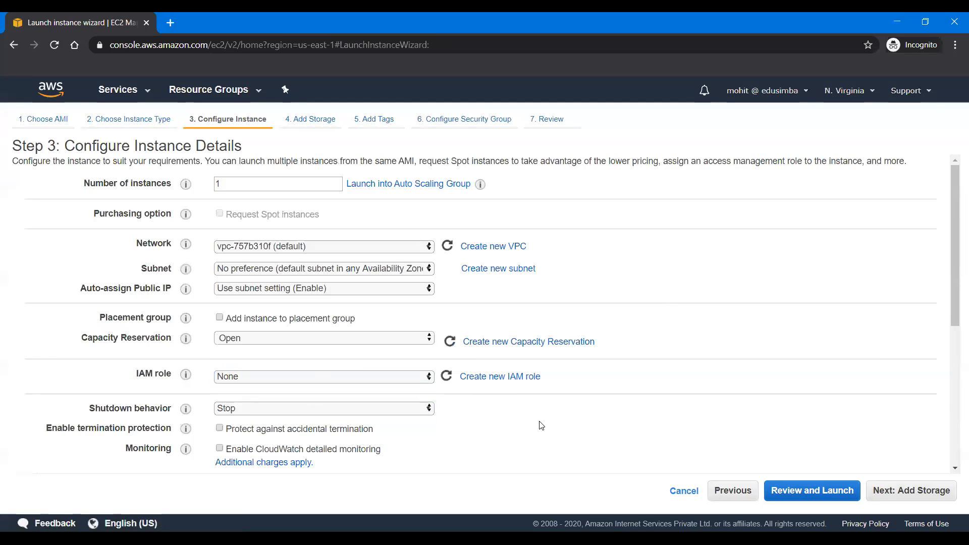
click(295, 374)
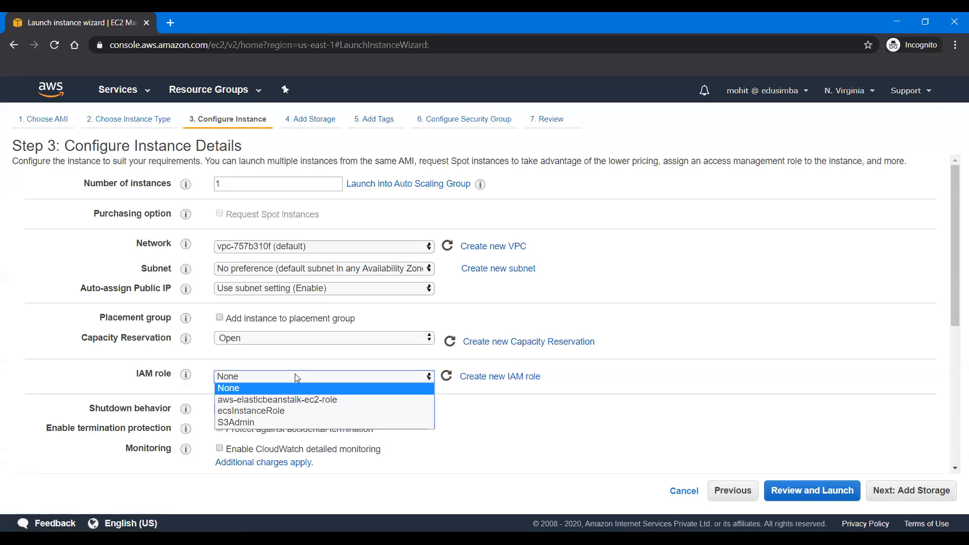
click(291, 422)
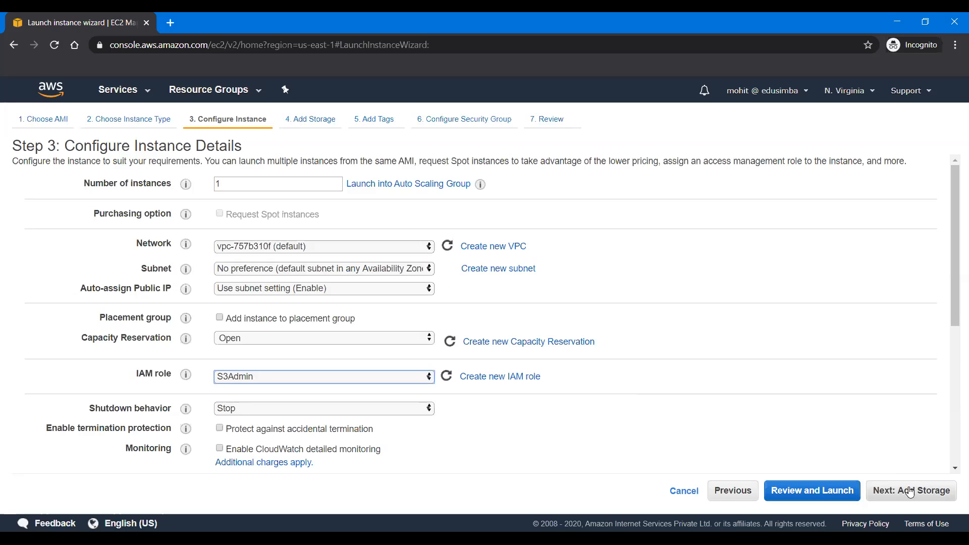
scroll(506, 433, down, 5)
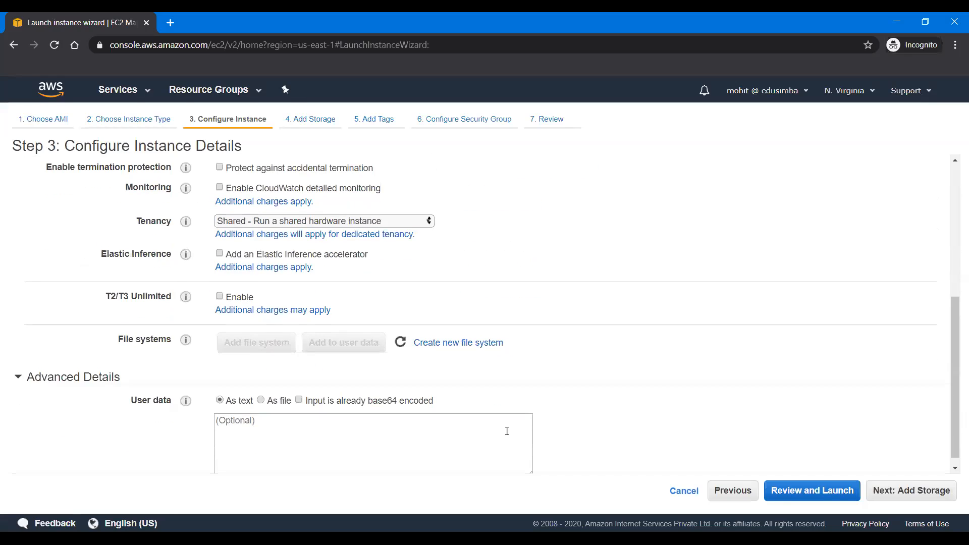
scroll(510, 430, down, 1)
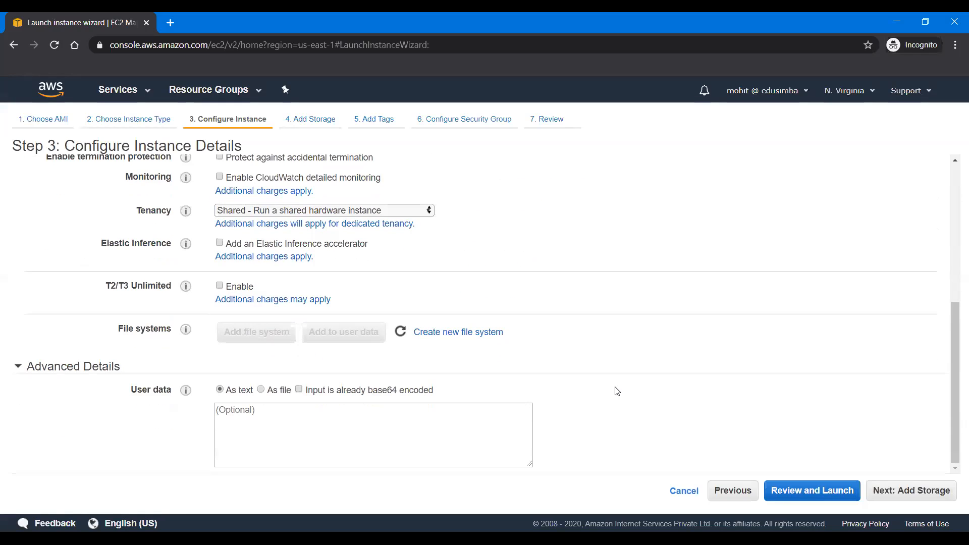
click(373, 427)
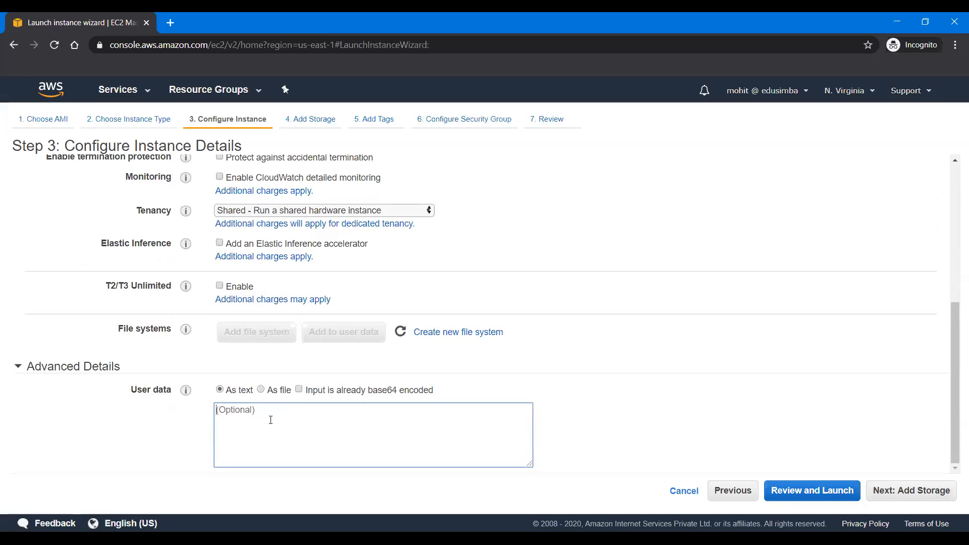
text(#!)
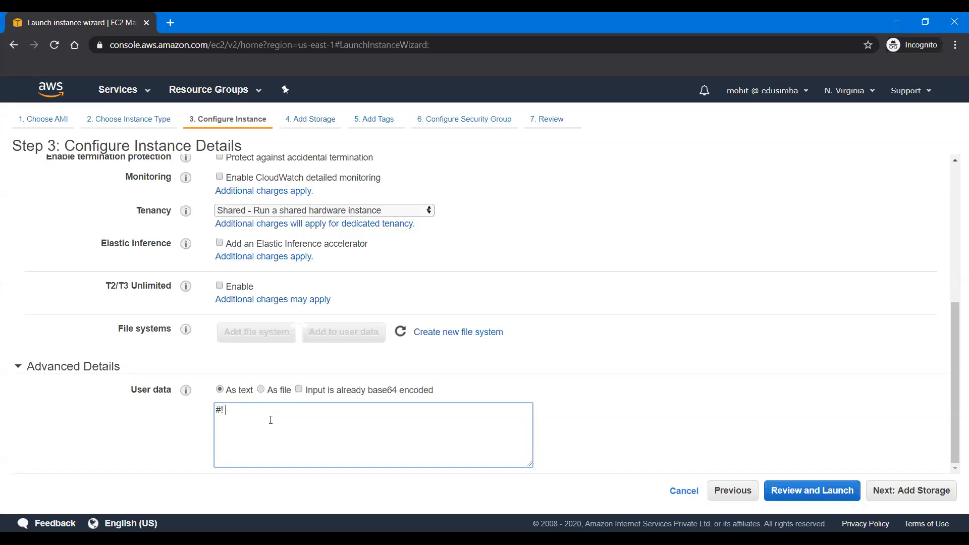
text( /use)
key(BackSpace)
key(BackSpace)
key(BackSpace)
text(s)
key(BackSpace)
text(sr/bin)
key(BackSpace)
key(BackSpace)
key(BackSpace)
key(BackSpace)
key(BackSpace)
key(BackSpace)
key(BackSpace)
key(BackSpace)
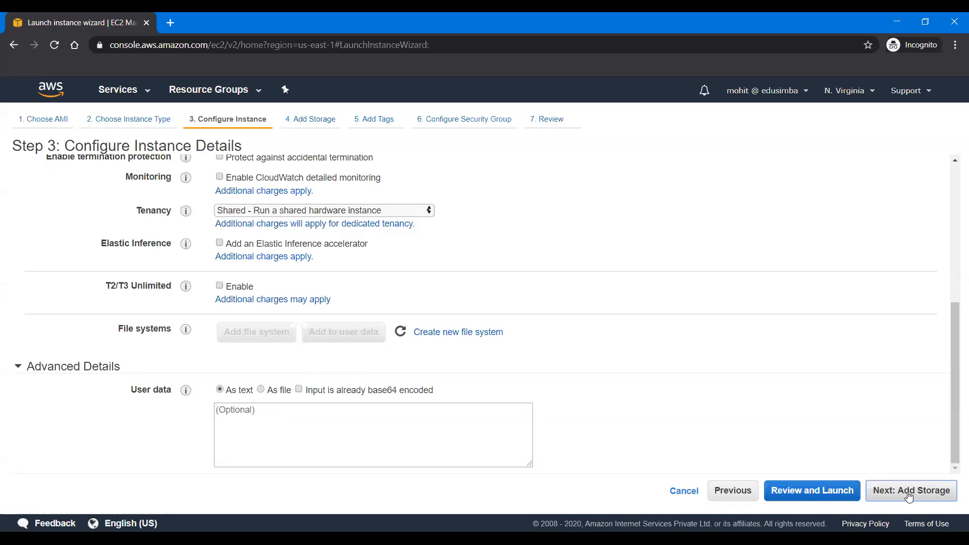
Step: Keep the default storage and add a tag with key Name and value Wordpress Demo
click(908, 492)
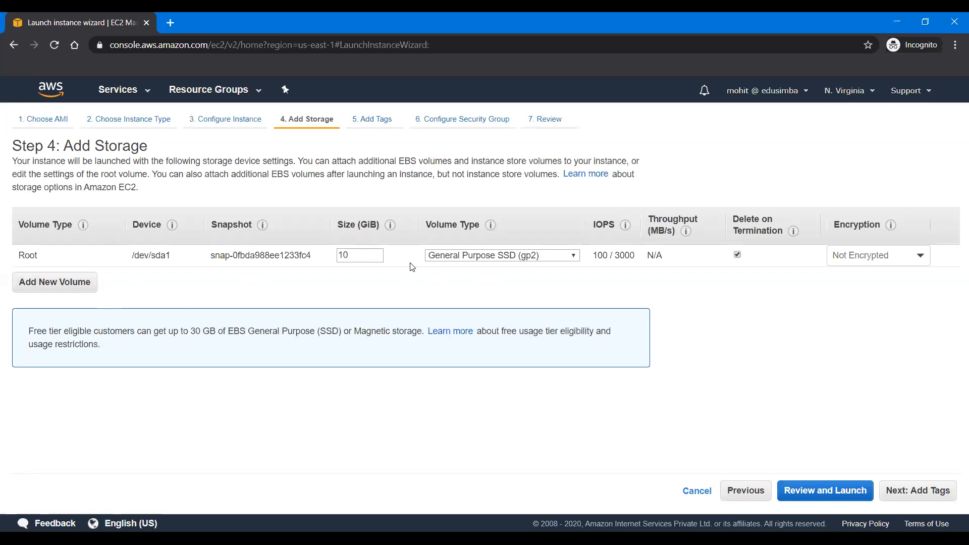
click(904, 491)
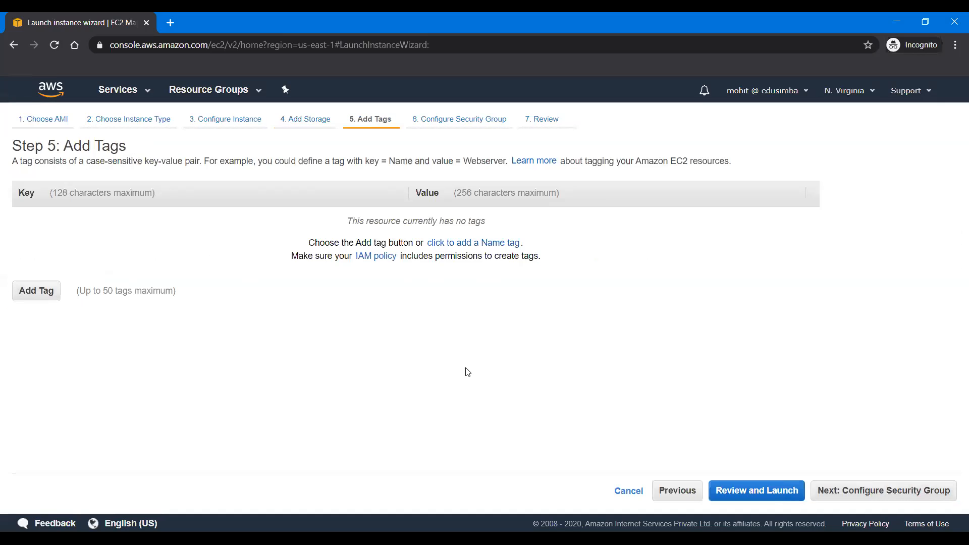
click(35, 293)
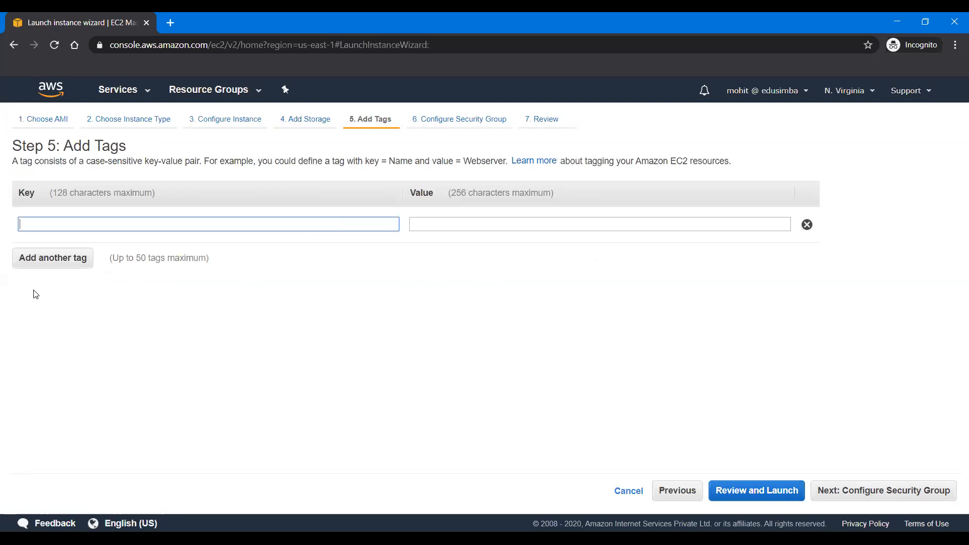
text(Ap)
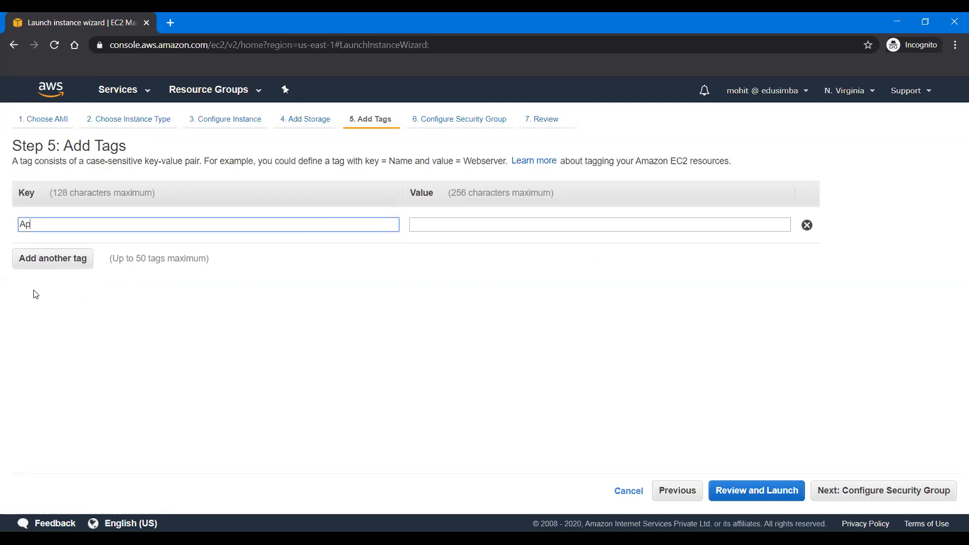
key(BackSpace)
key(BackSpace)
text(Name)
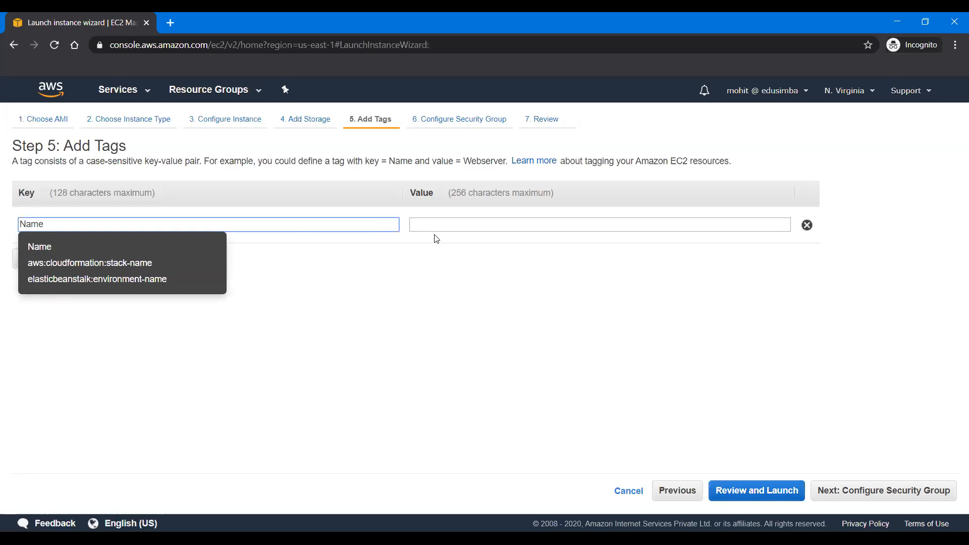
click(444, 226)
text(Wo)
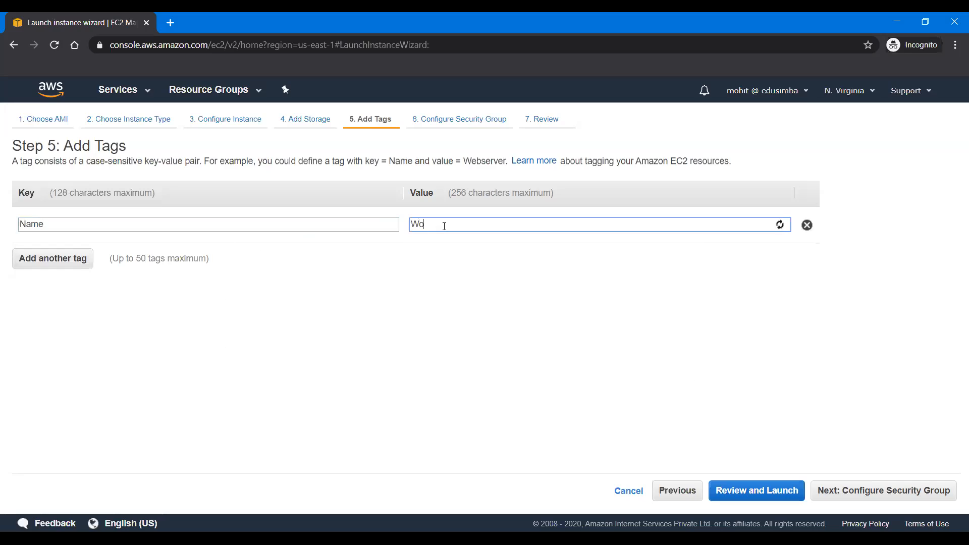
text(rdpress Demo)
click(886, 484)
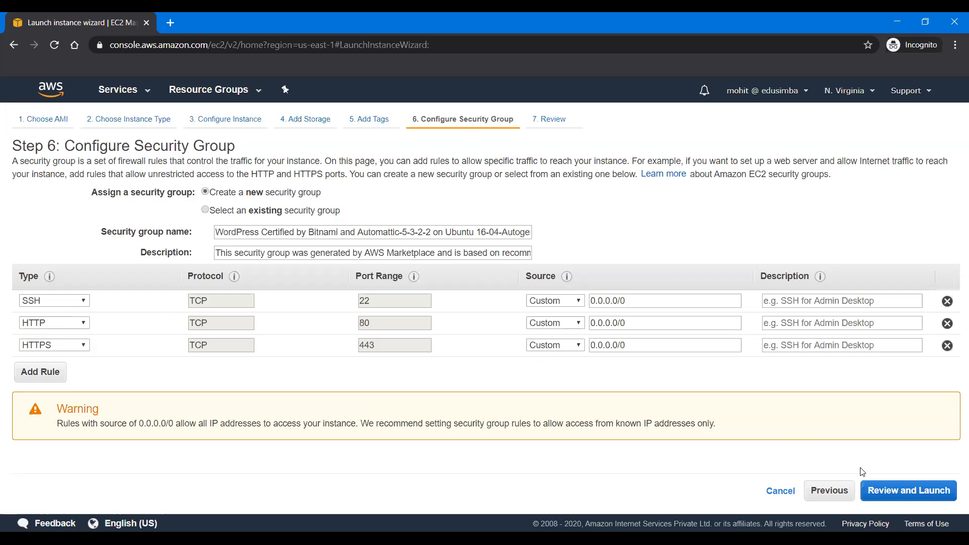
Step: Accept the new security group with its preset SSH, HTTP and HTTPS rules and review the launch summary
click(912, 497)
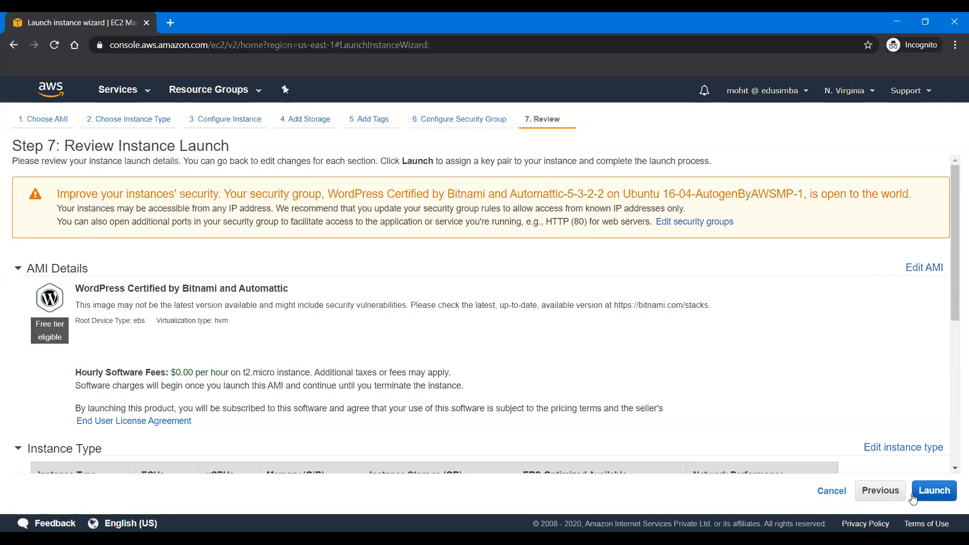
scroll(597, 346, down, 5)
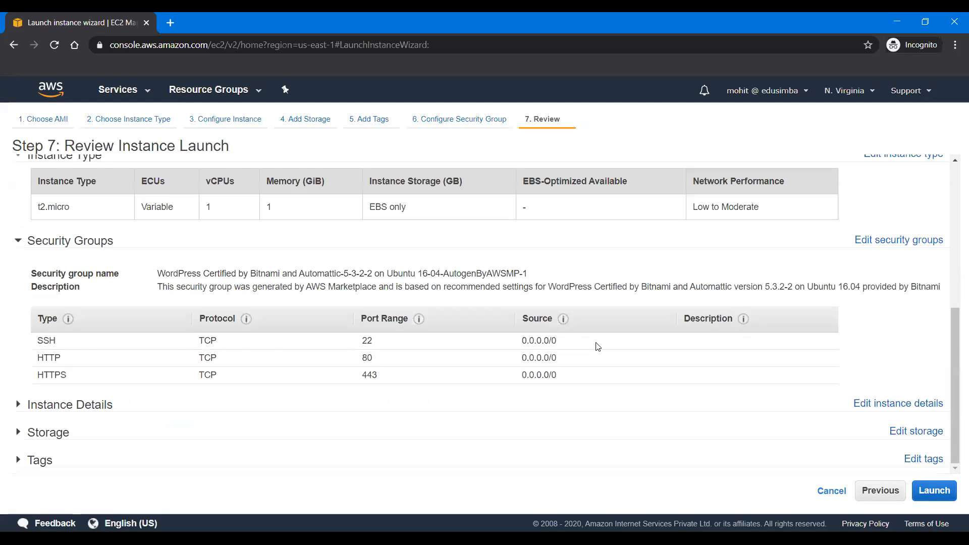
scroll(597, 346, up, 5)
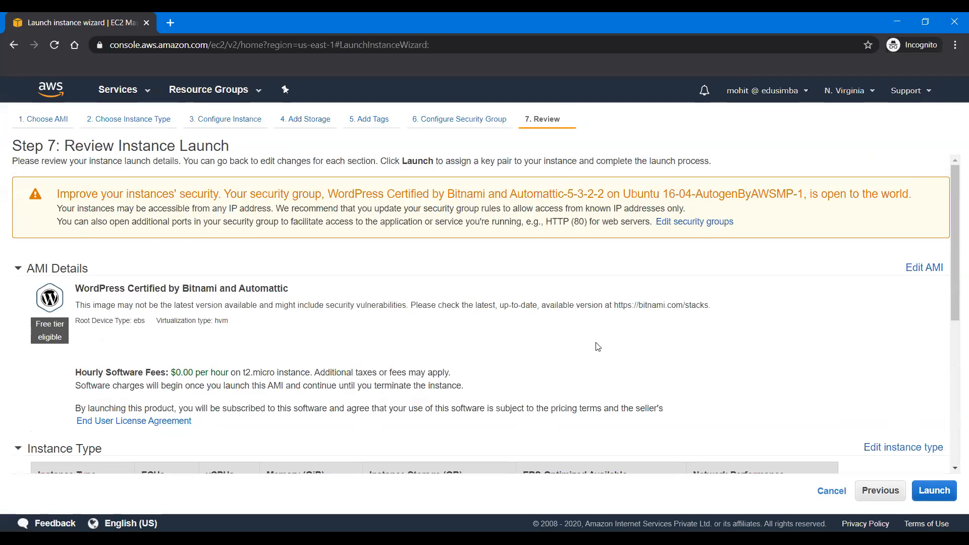
Step: Launch the instance with the existing edu key pair, acknowledging access to its private key file
click(926, 492)
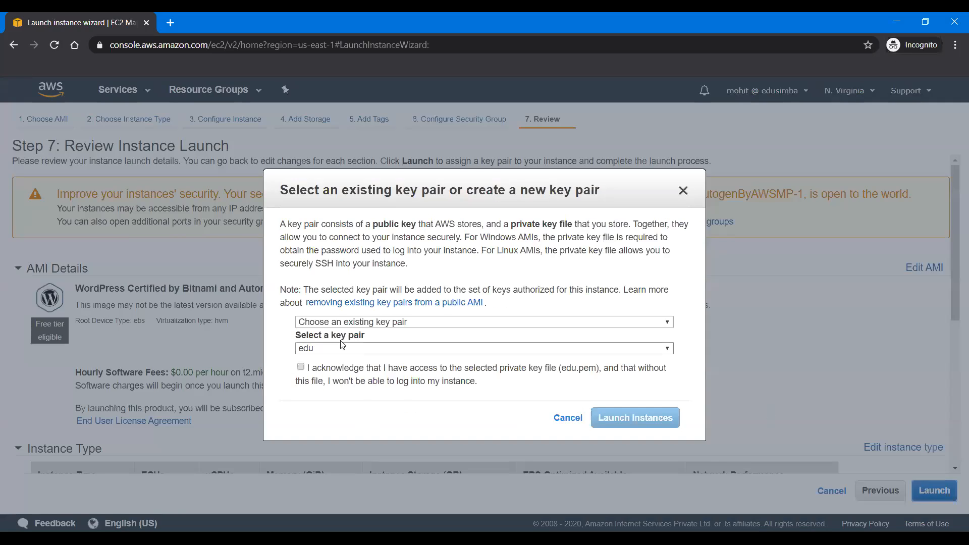
click(300, 369)
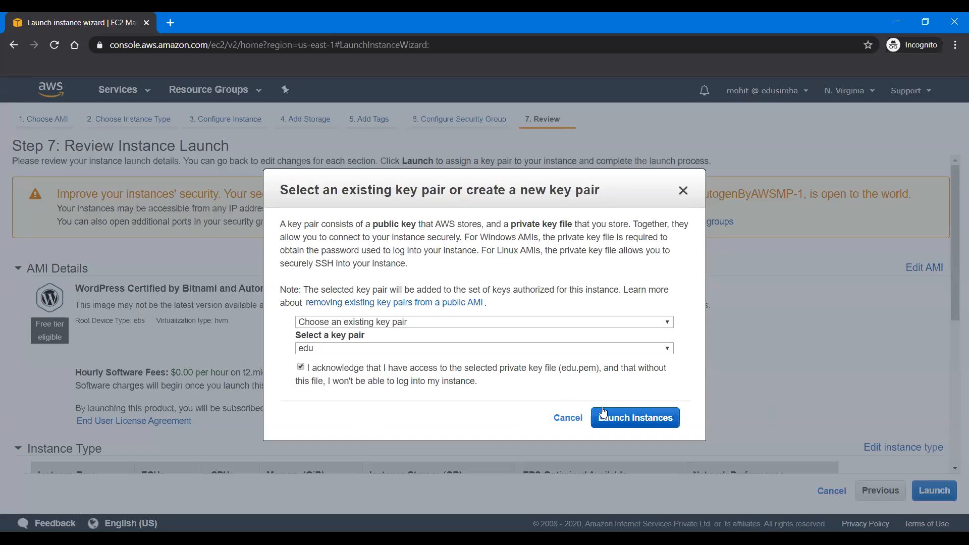
click(469, 322)
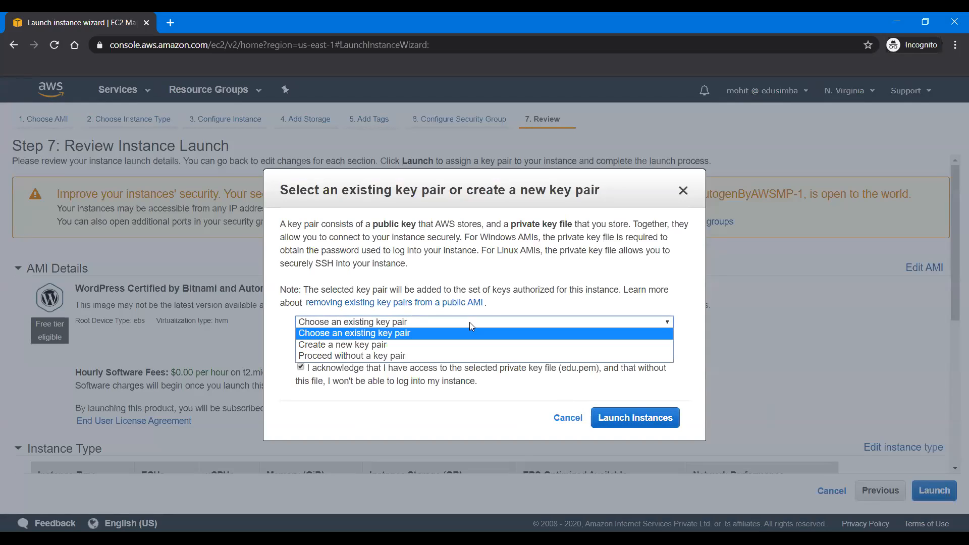
click(530, 291)
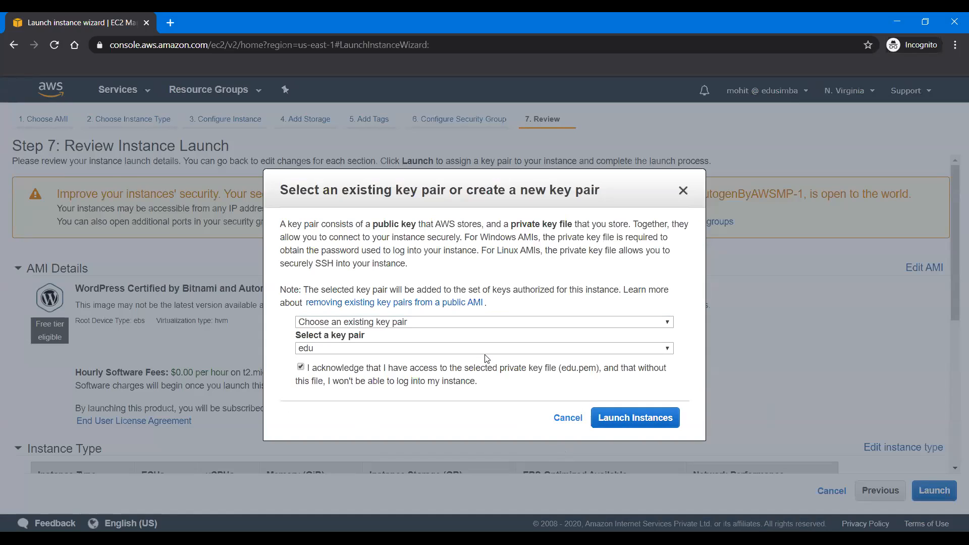
click(627, 418)
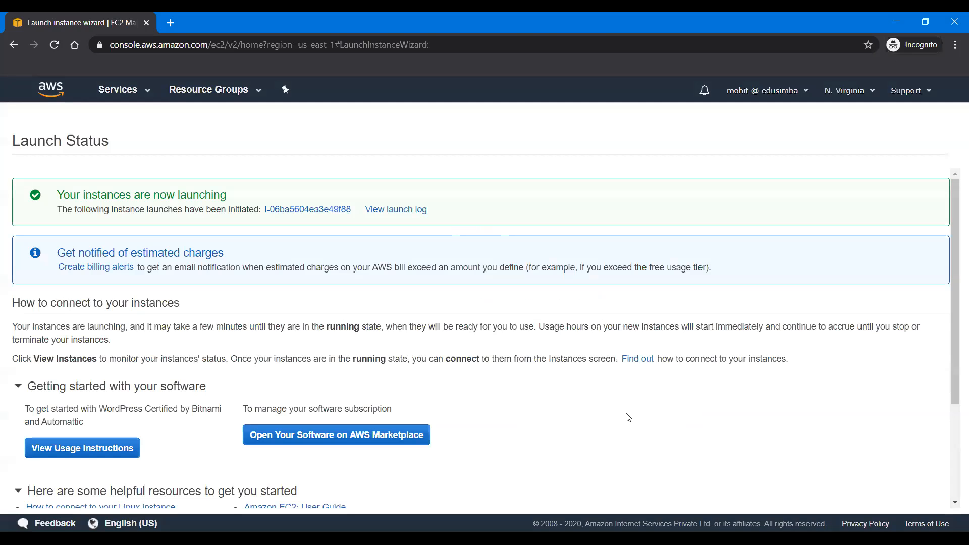
Step: Go to the instances list and show the expanded description of the Wordpress Demo instance
scroll(750, 430, down, 3)
click(902, 500)
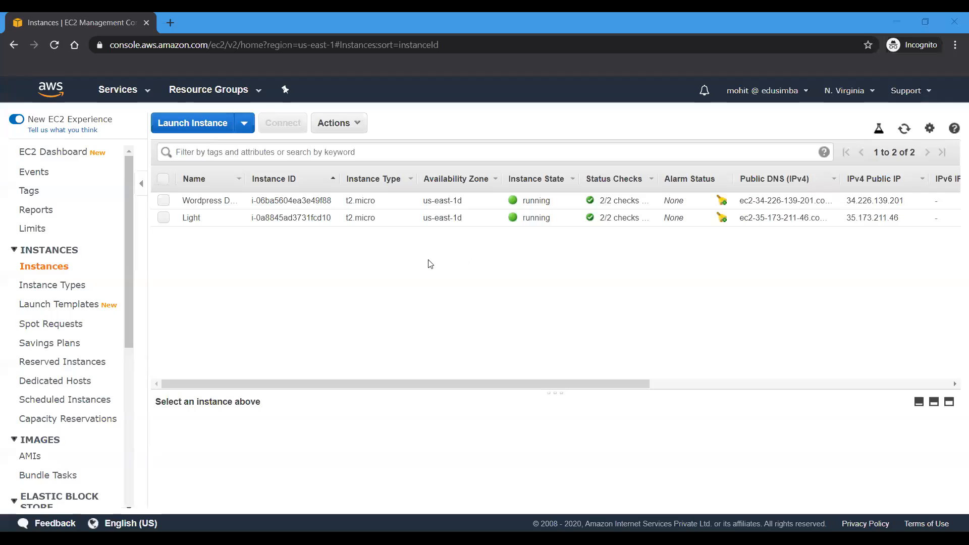
click(232, 199)
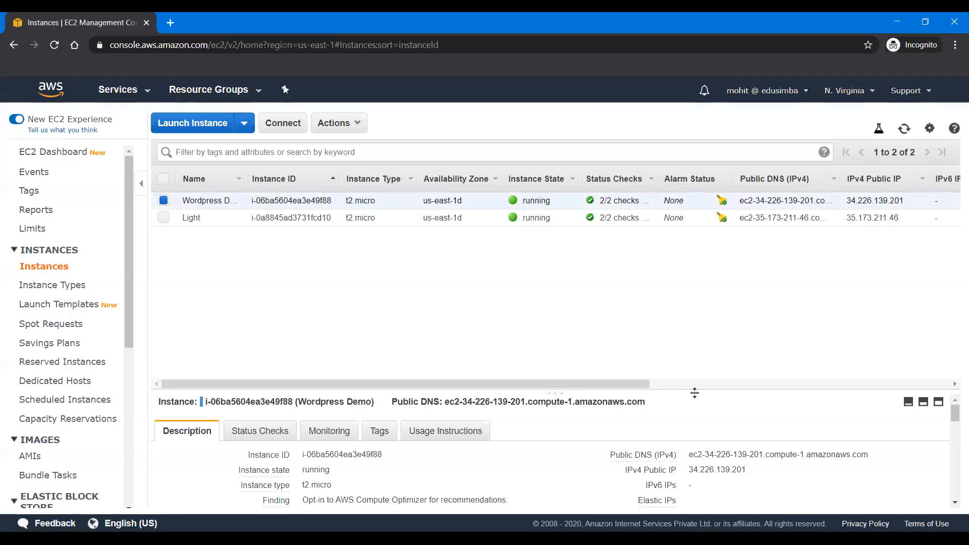
click(937, 403)
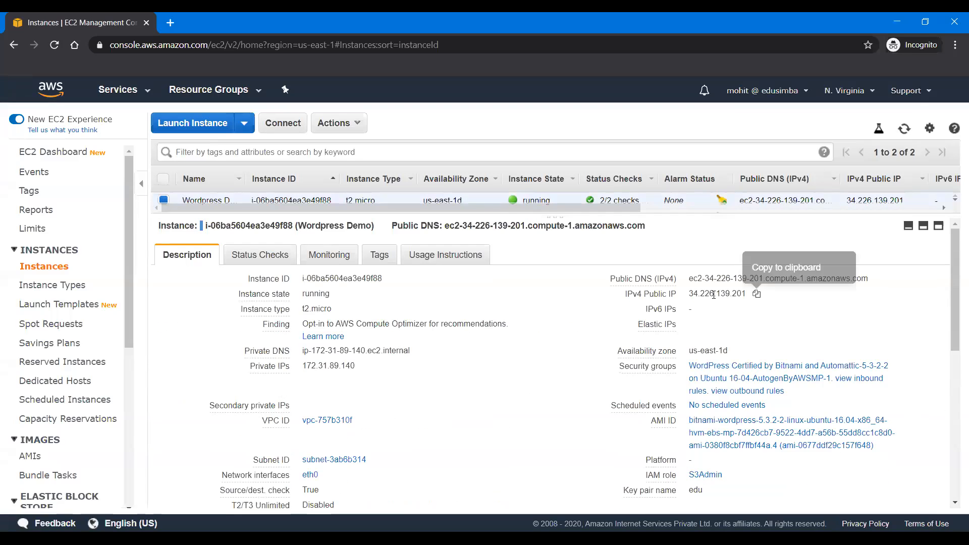
Step: Copy the Wordpress Demo instance's IPv4 public IP and open it in a new browser tab to load the site
click(756, 294)
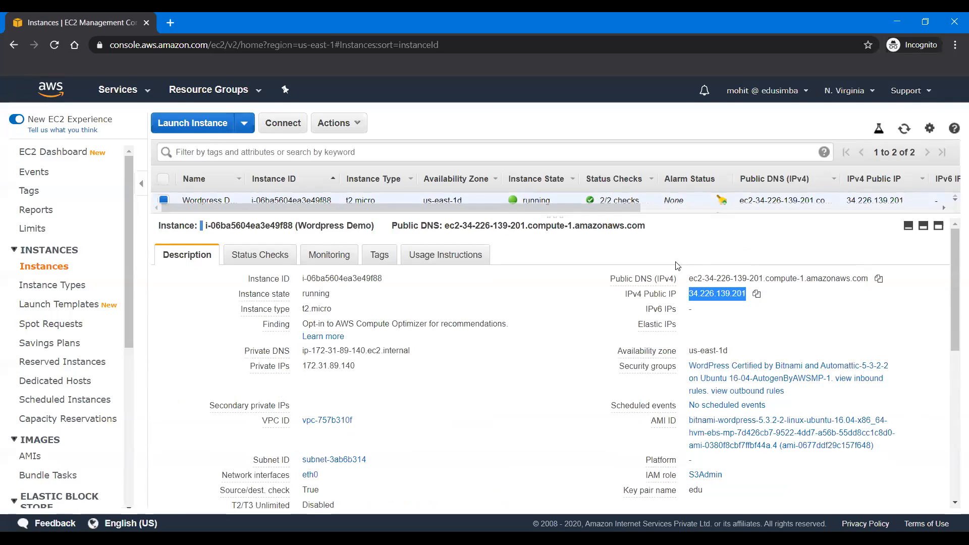
click(169, 22)
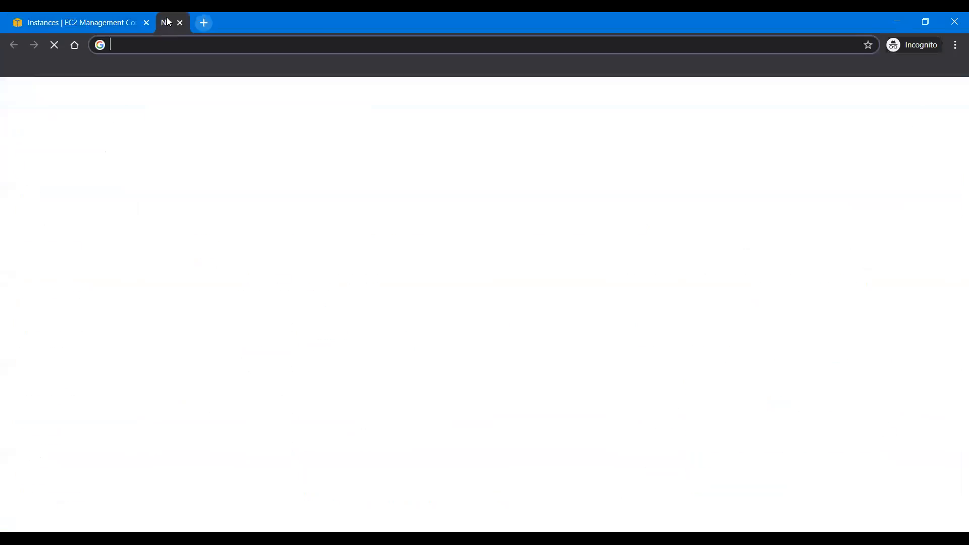
key(ctrl+v)
key(Return)
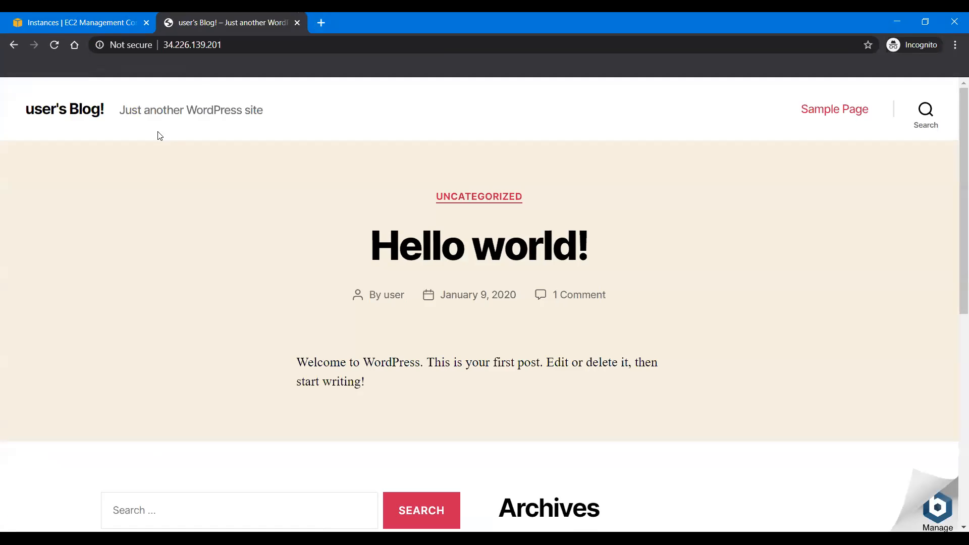
Step: Load the site through the instance's copied Public DNS (IPv4) in another tab, close that tab and return to the instance details
click(82, 25)
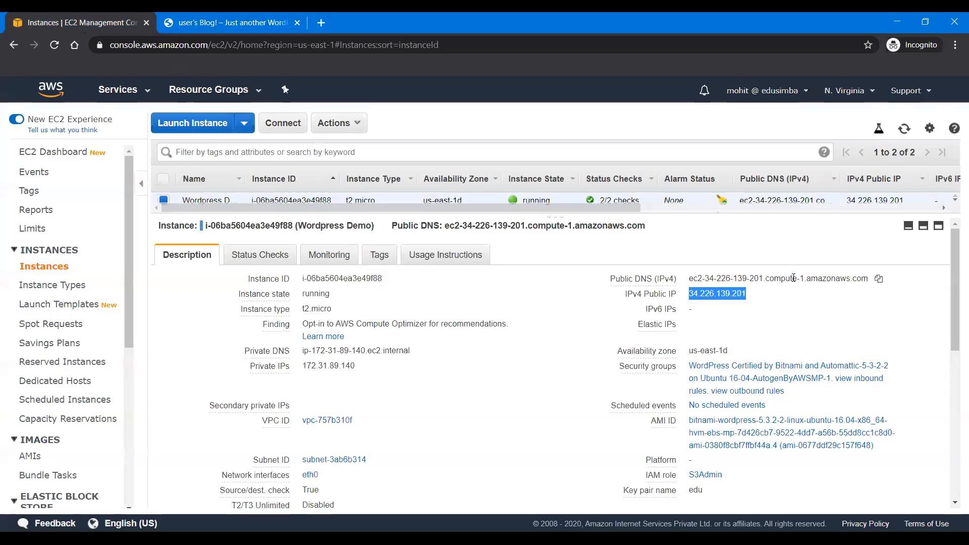
click(879, 281)
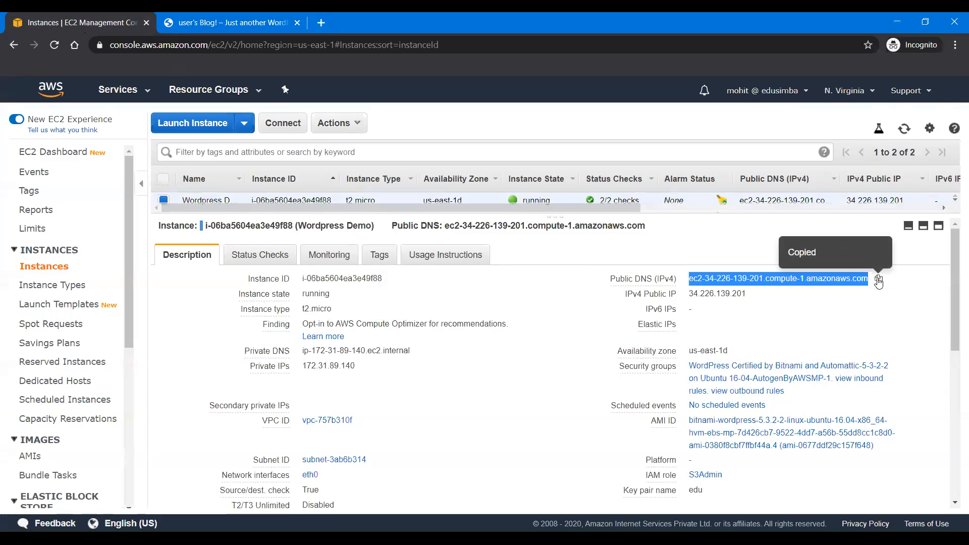
click(321, 24)
key(ctrl+v)
key(Return)
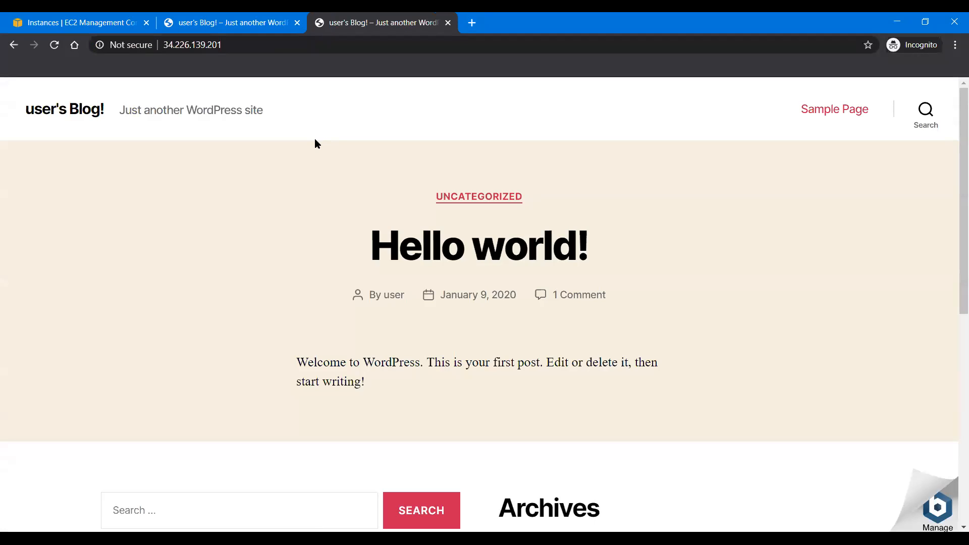
click(447, 23)
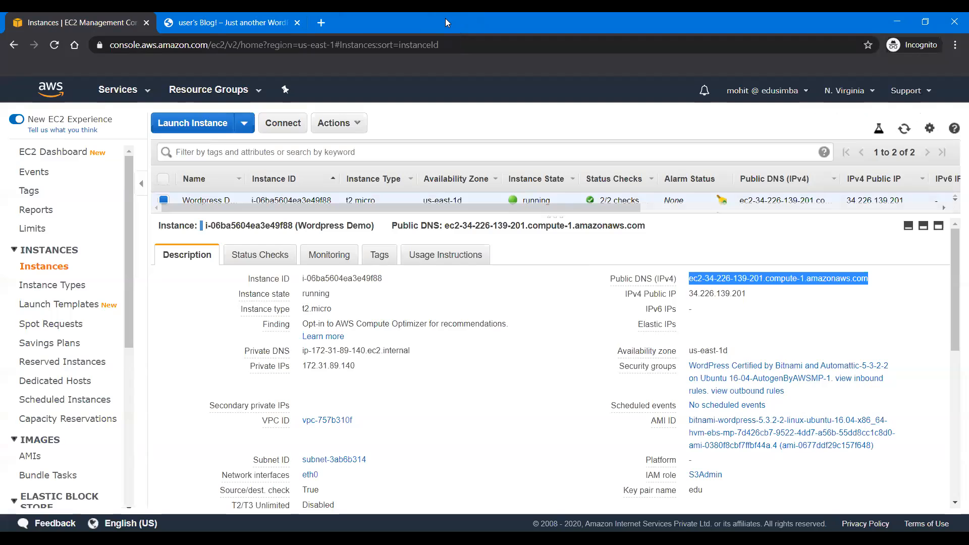
click(235, 23)
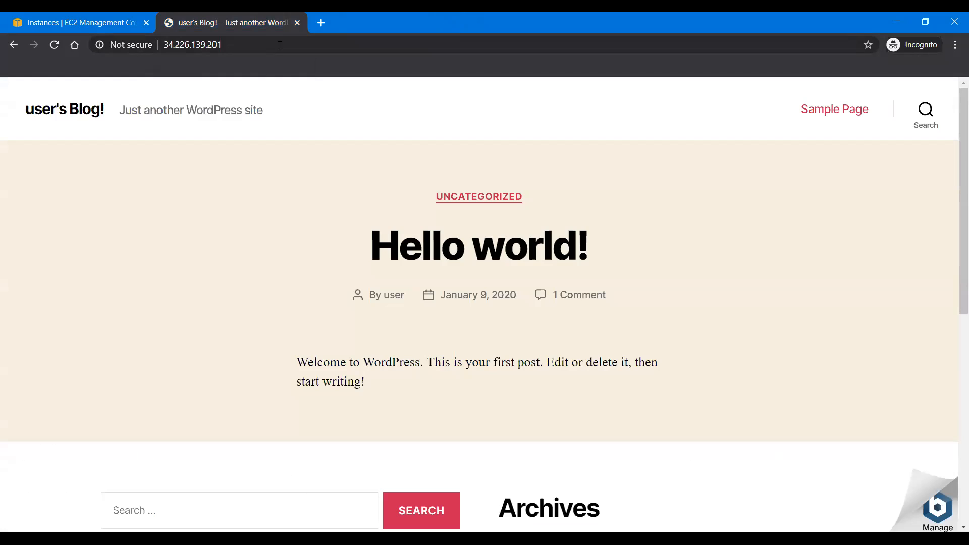
click(85, 23)
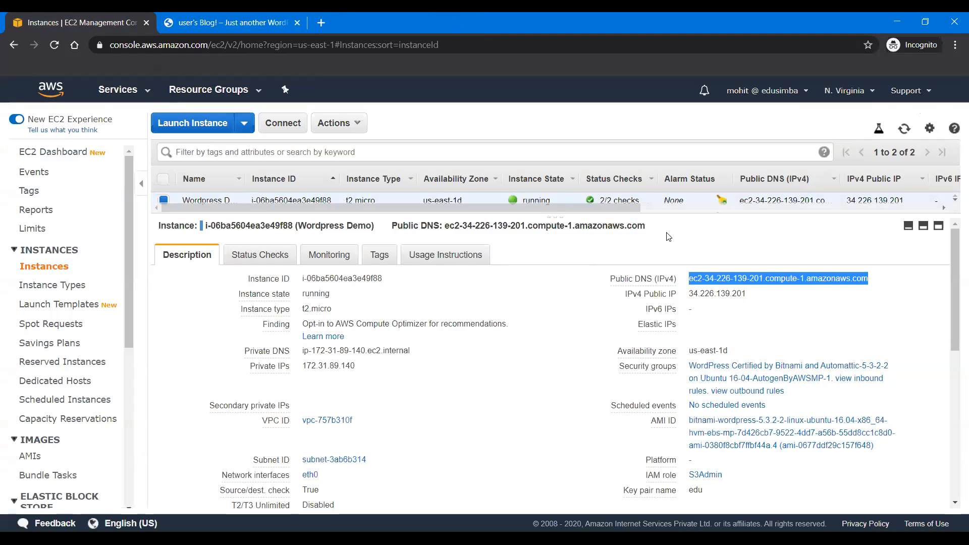
Step: Shrink the details pane and open the system log of the Wordpress Demo instance
drag(637, 216, 646, 356)
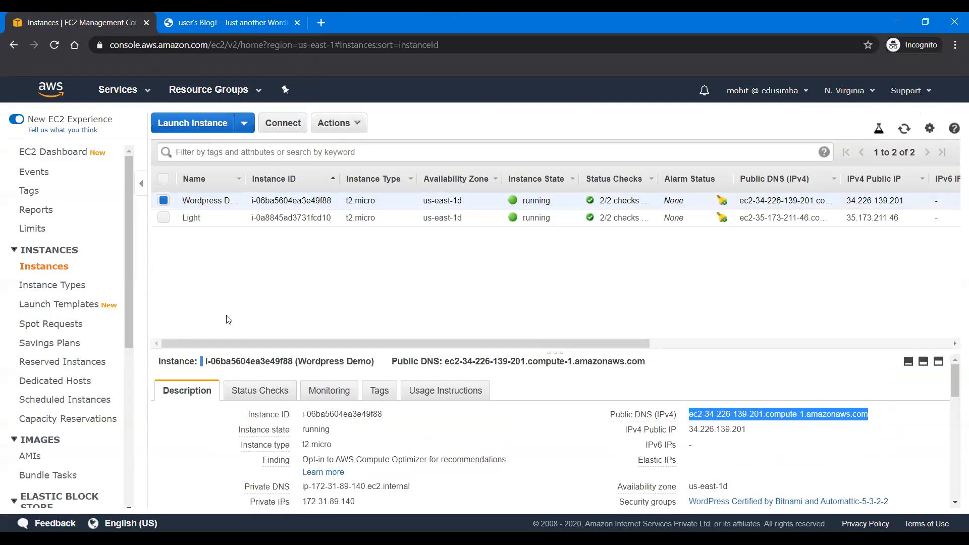
click(338, 132)
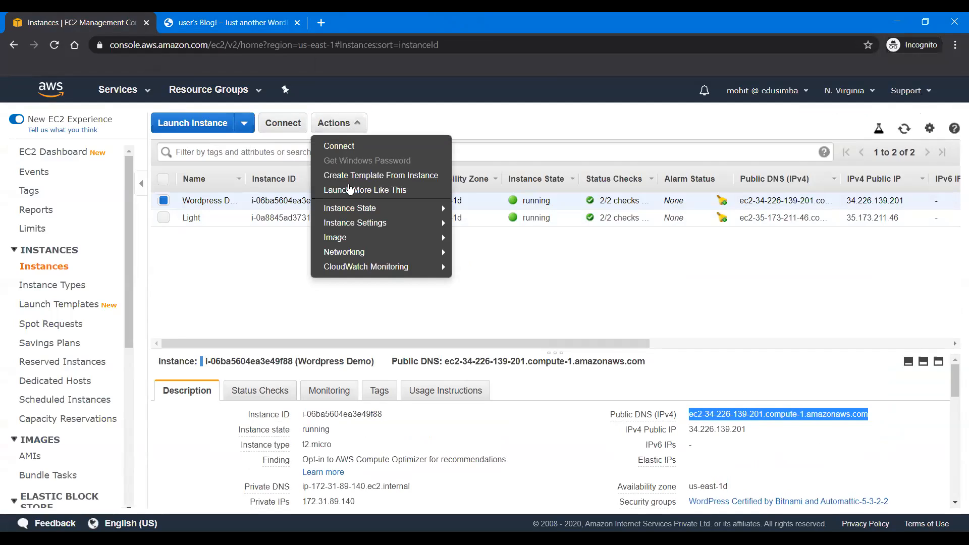
mouse_move(357, 226)
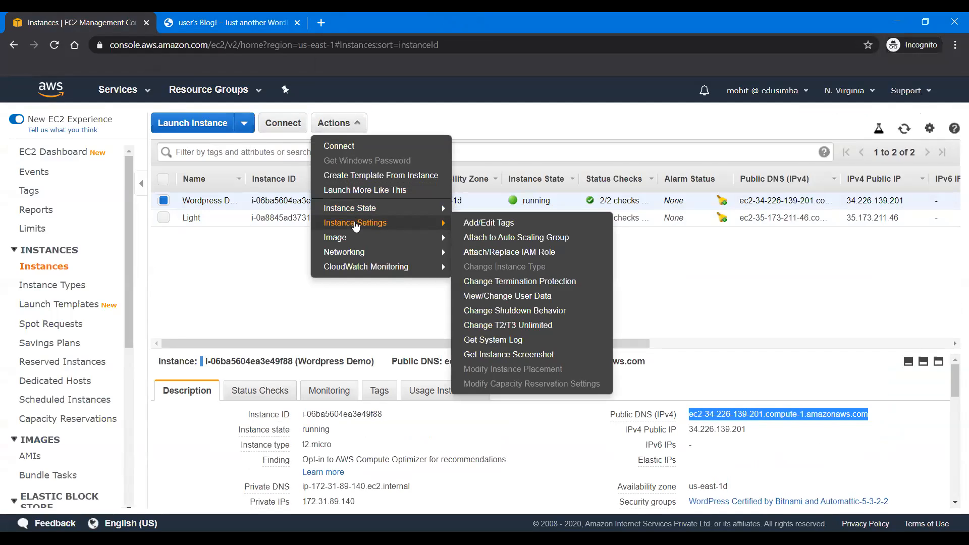
mouse_move(499, 273)
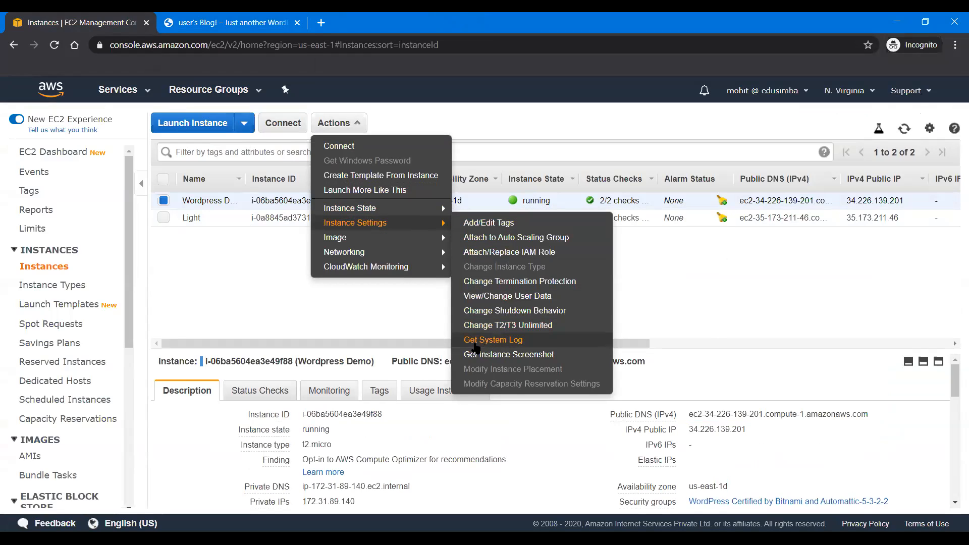
click(475, 341)
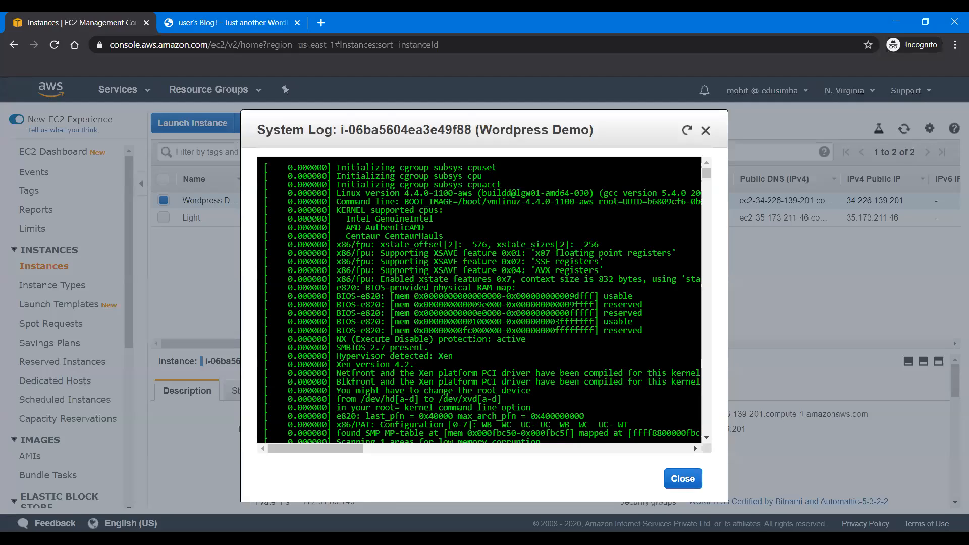
Step: Find the line setting the Bitnami application password in the system log and copy the password
scroll(694, 445, down, 10)
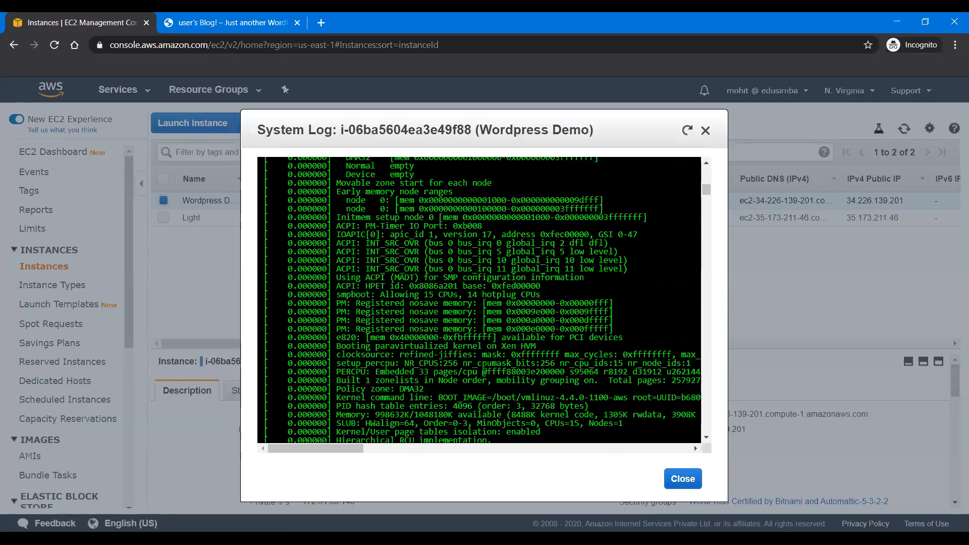
scroll(558, 310, down, 10)
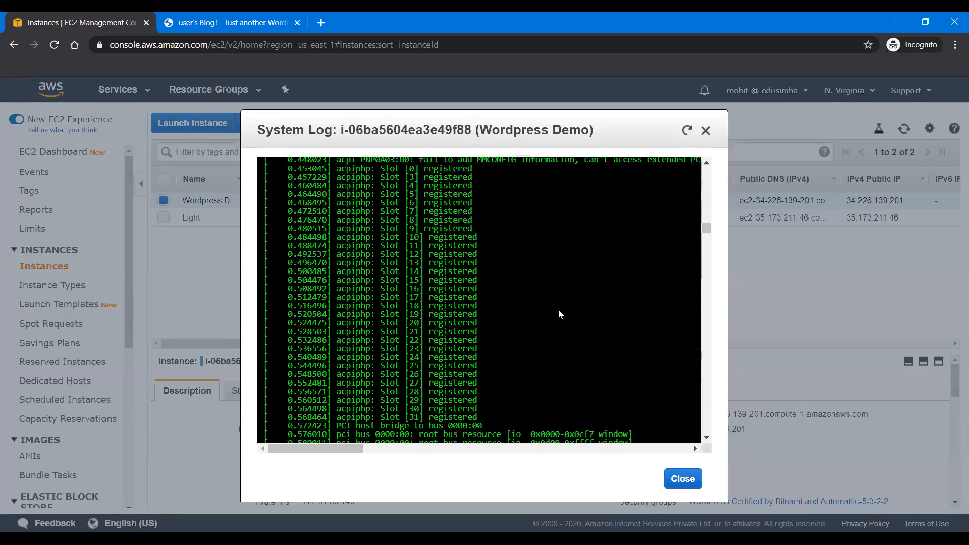
scroll(558, 309, down, 10)
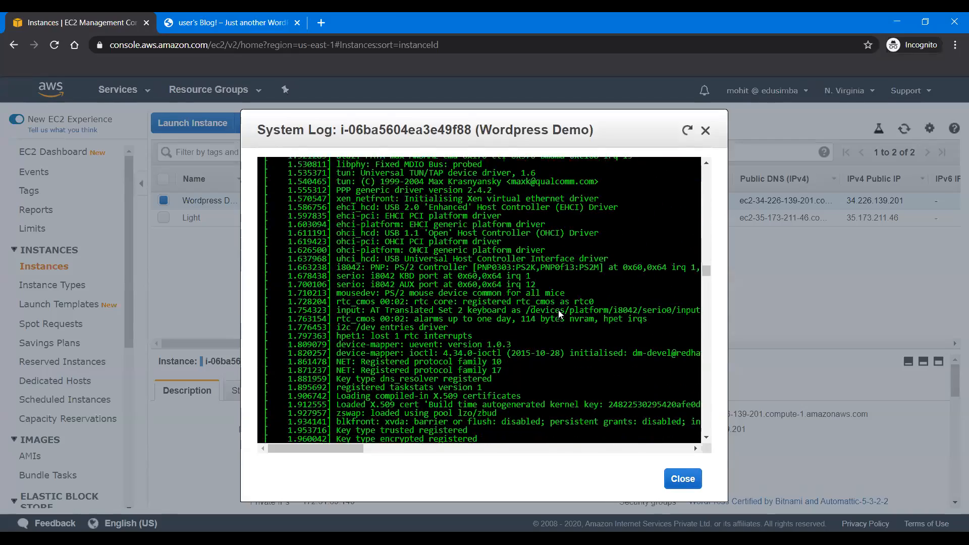
scroll(558, 309, down, 10)
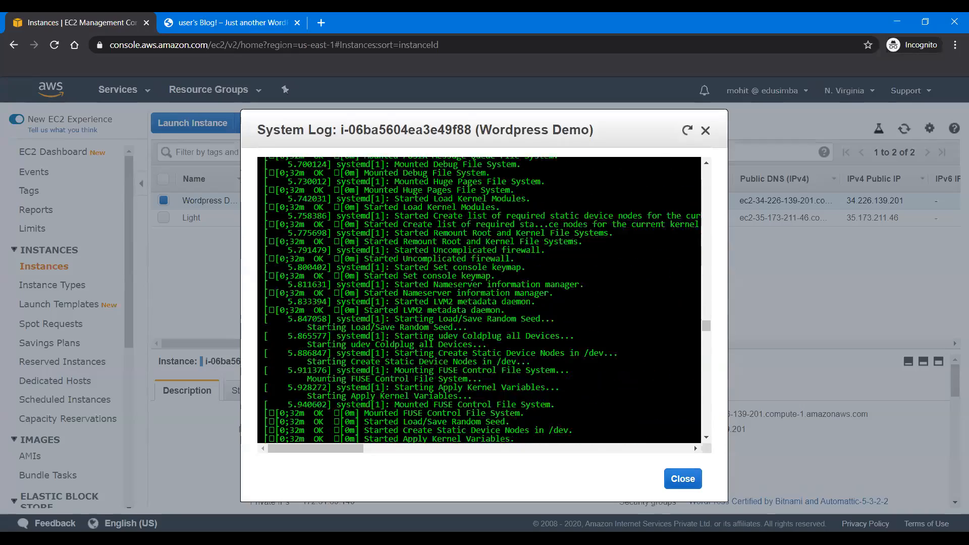
scroll(479, 300, down, 15)
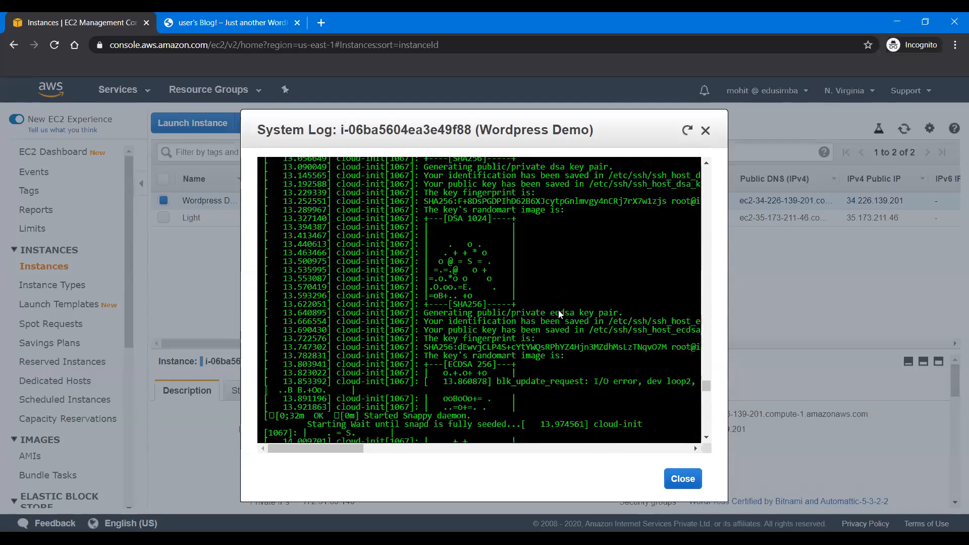
scroll(558, 310, down, 15)
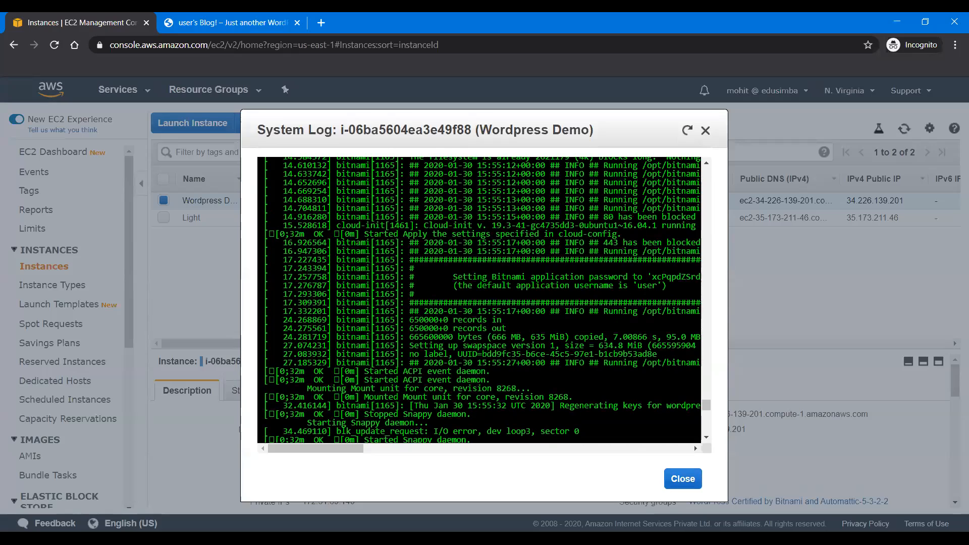
double_click(675, 277)
scroll(675, 277, right, 1)
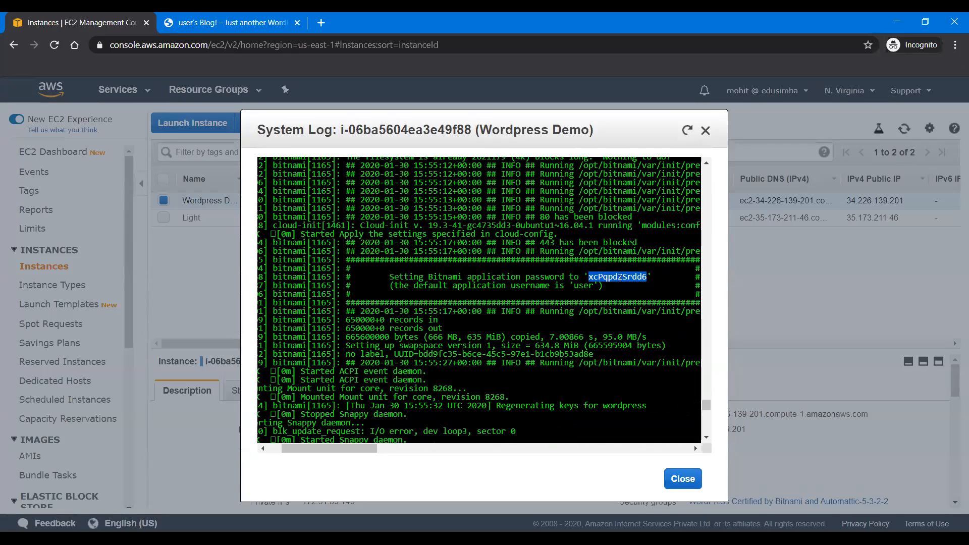
right_click(620, 277)
click(636, 289)
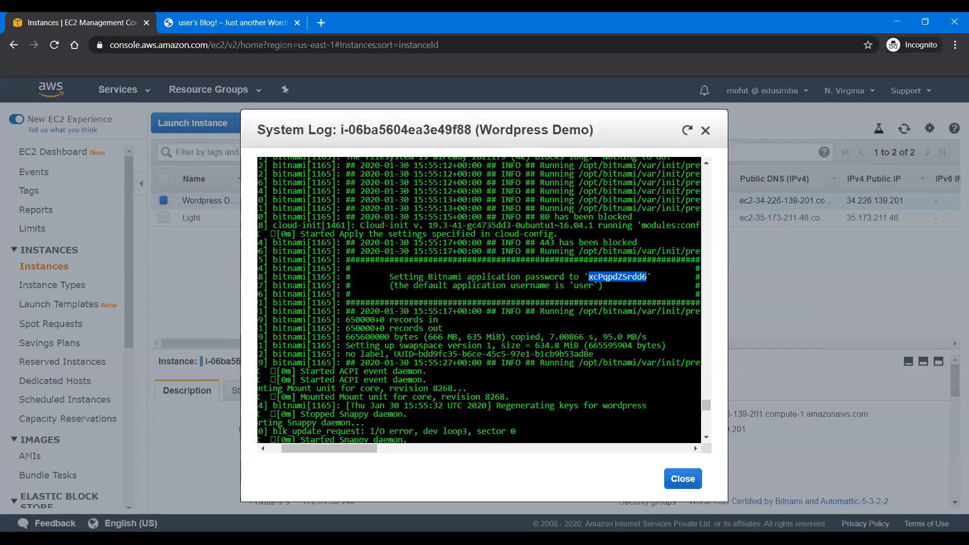
Step: Switch to the blog tab and open the WordPress admin login page by adding /admin to the site address
click(238, 21)
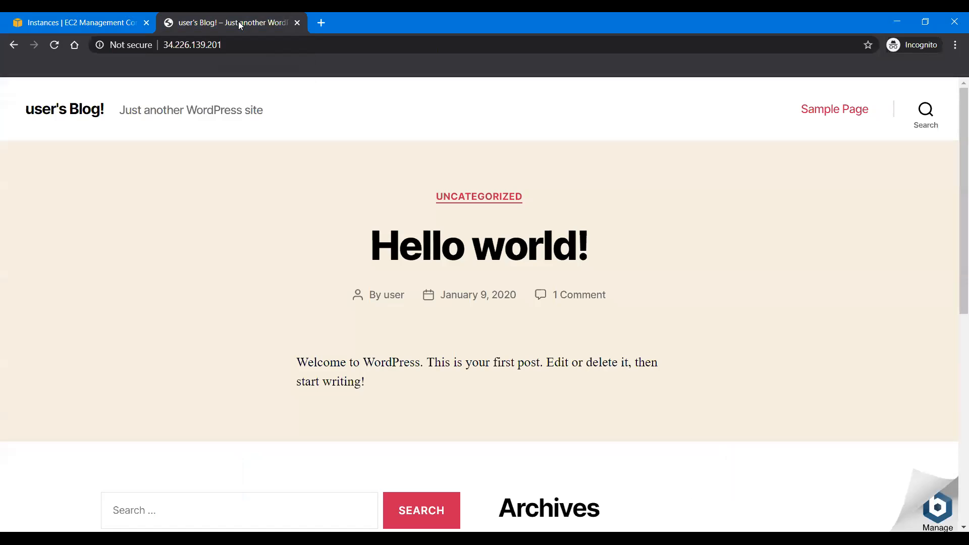
click(264, 48)
click(264, 48)
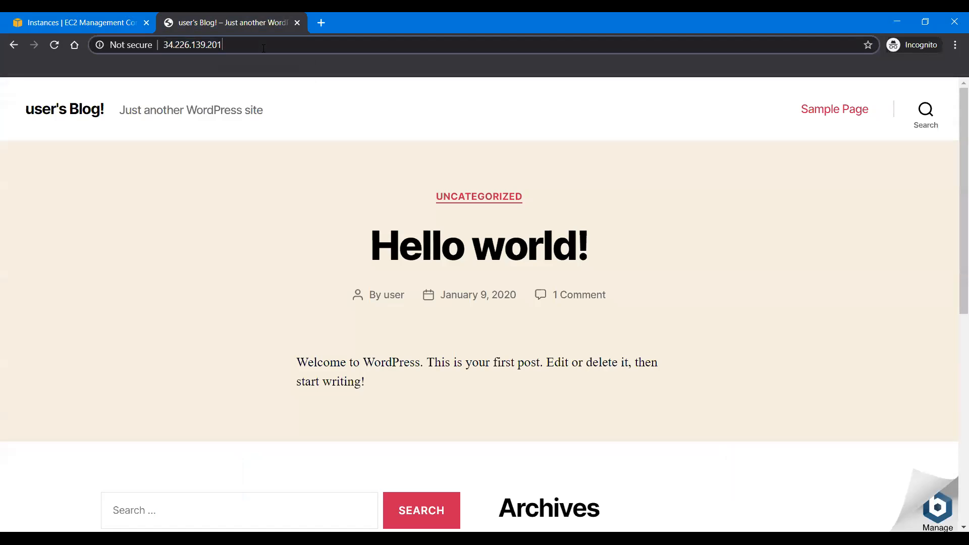
text(/admin)
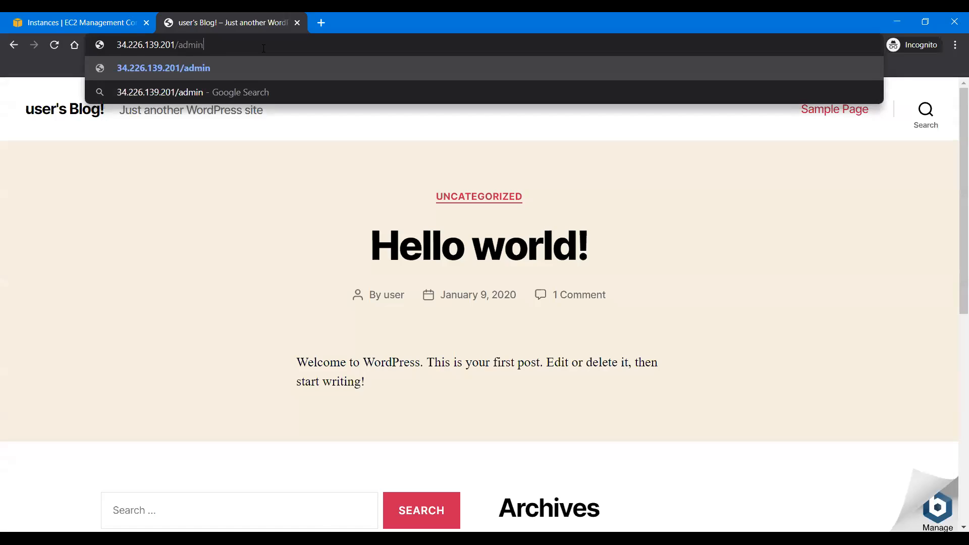
key(Return)
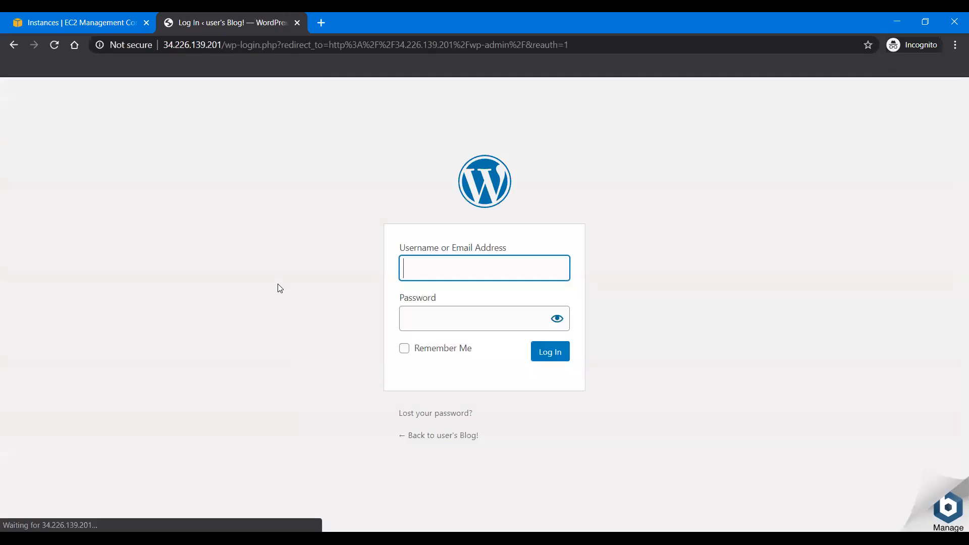
Step: Log in to WordPress with the username user and the copied application password, with Remember Me enabled
click(436, 273)
click(433, 294)
click(428, 318)
key(ctrl+v)
click(432, 350)
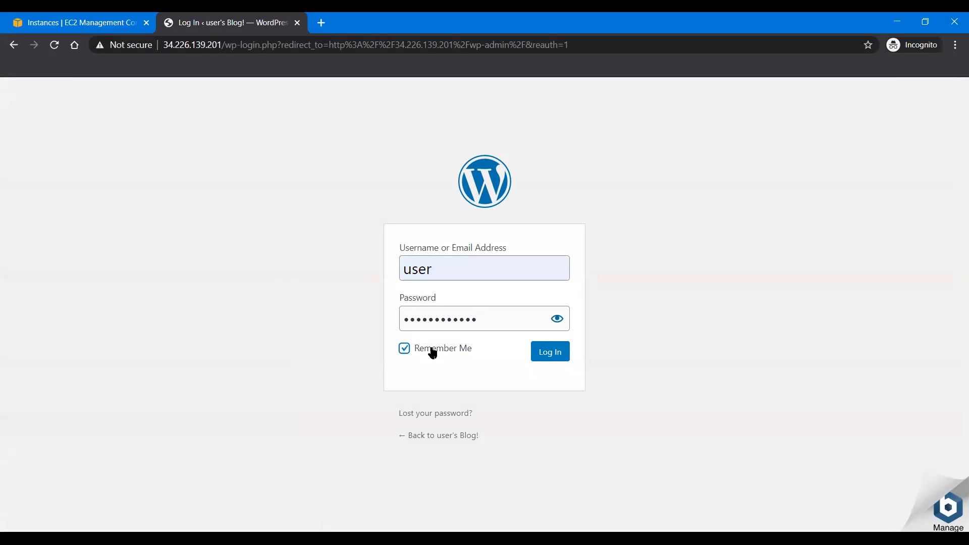
click(556, 357)
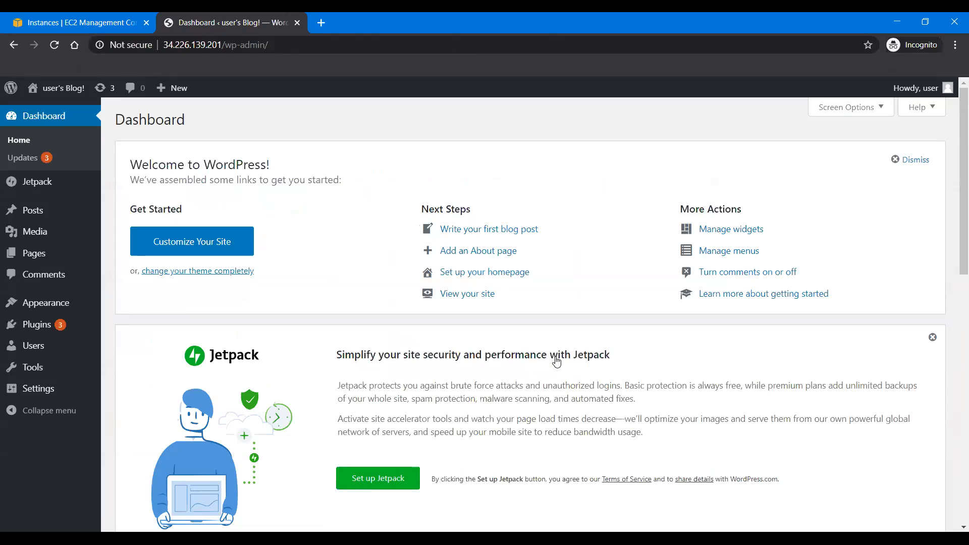
Step: Look over the WordPress dashboard and return to the instance's system log in the EC2 console
scroll(320, 377, down, 10)
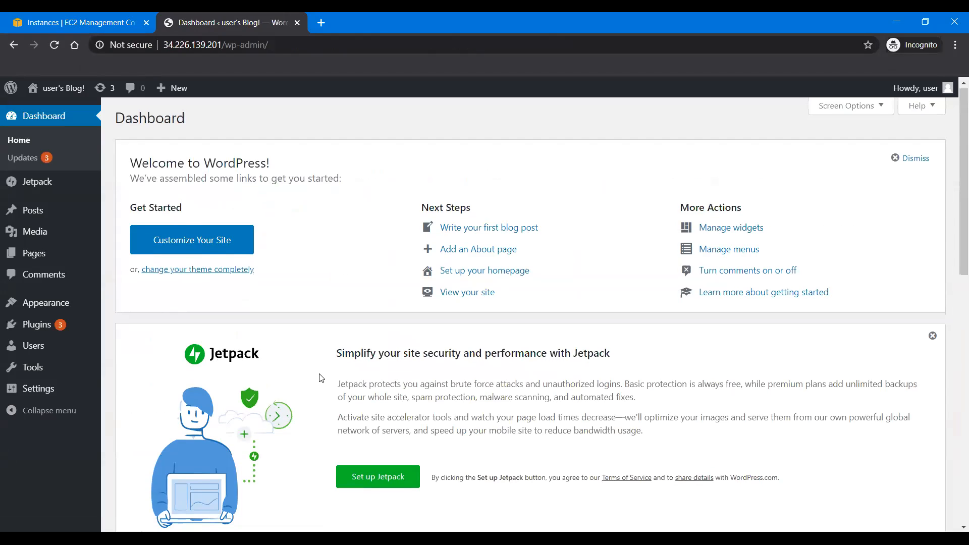
scroll(320, 377, up, 12)
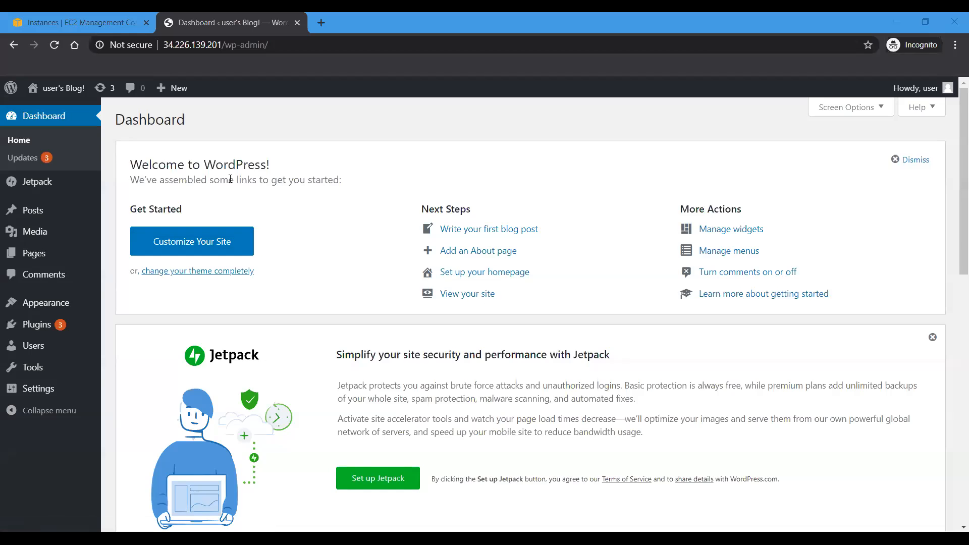
scroll(260, 210, down, 6)
scroll(260, 209, up, 6)
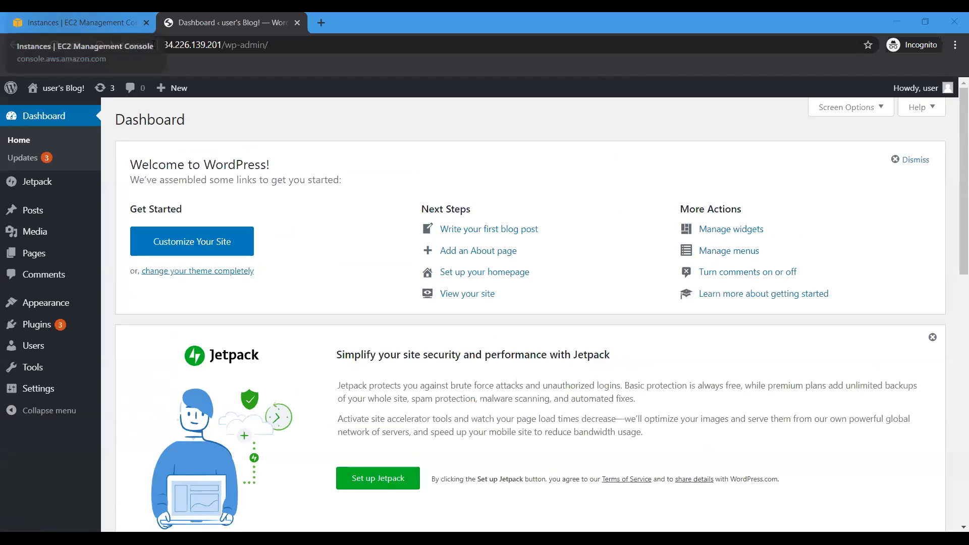
click(89, 30)
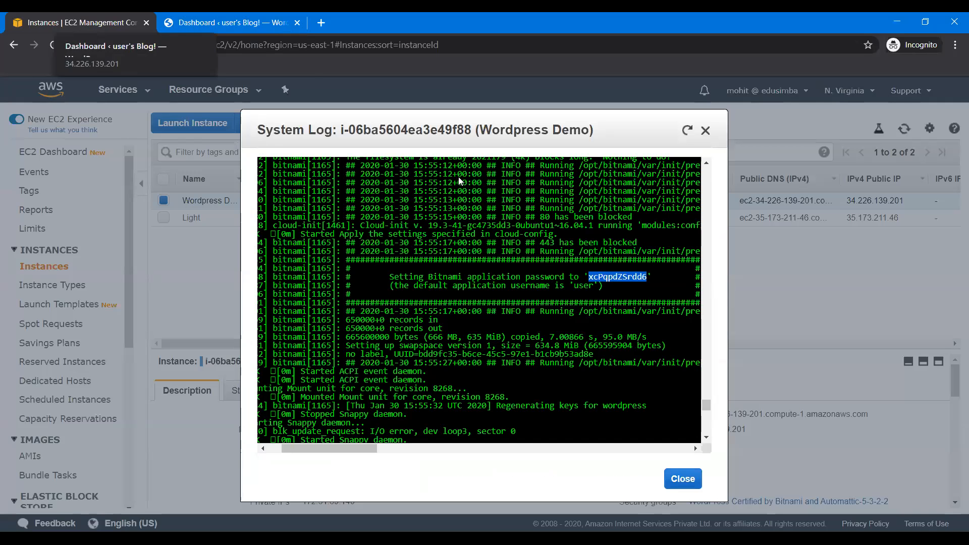
Step: Search Google for "bitnami worpress wp config" in a new browser tab
click(213, 24)
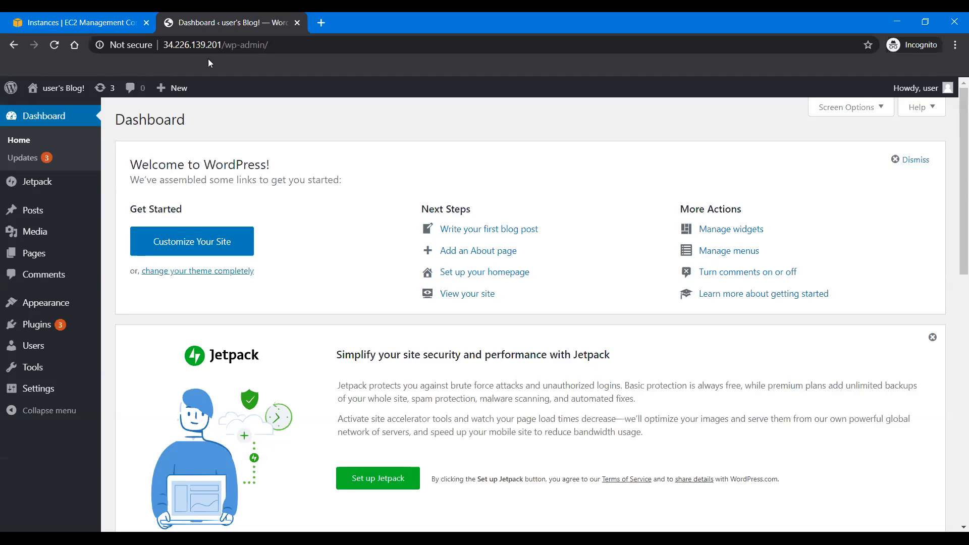
click(324, 23)
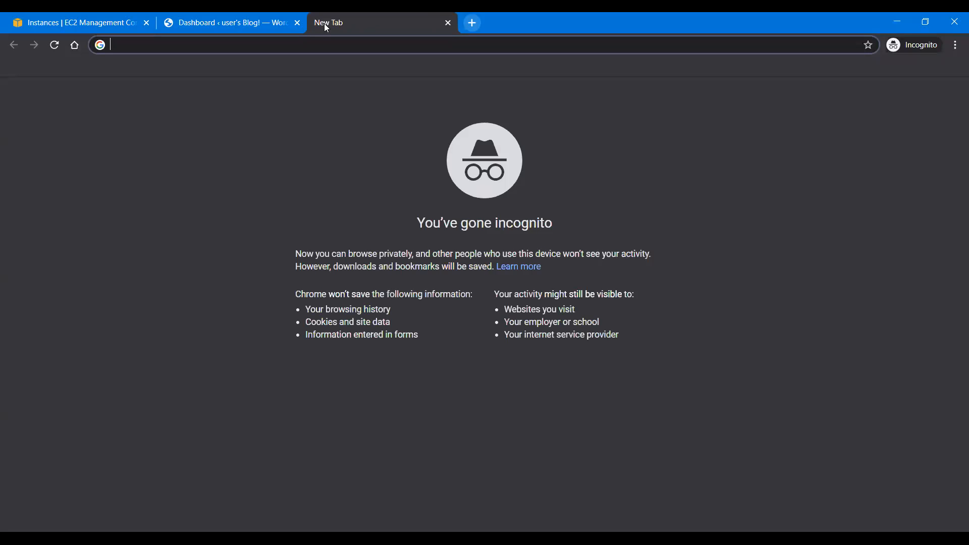
text(w)
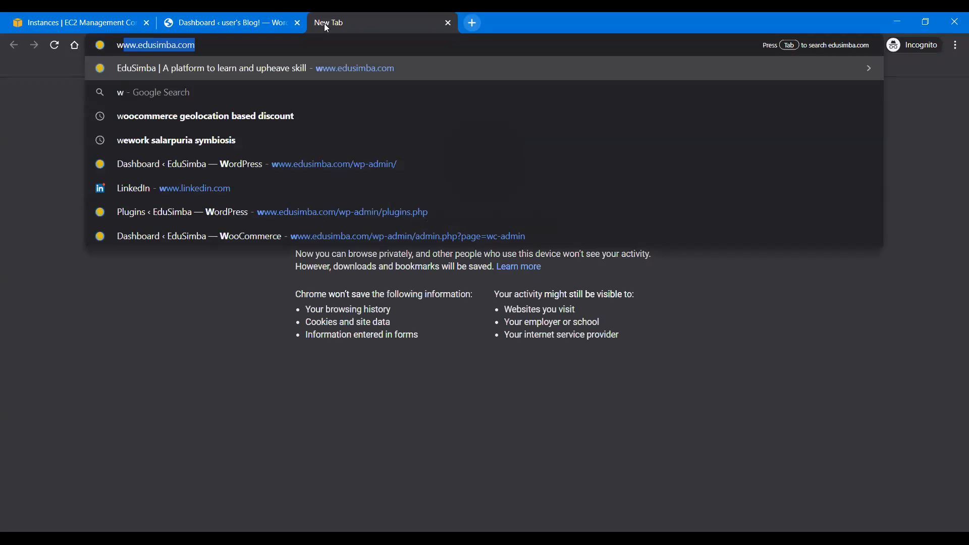
key(BackSpace)
key(BackSpace)
text(b)
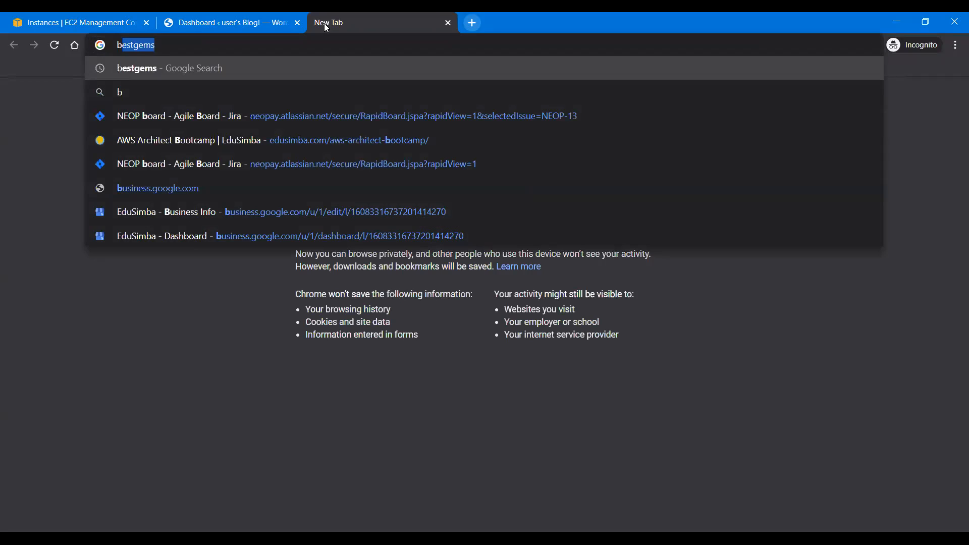
text(itn)
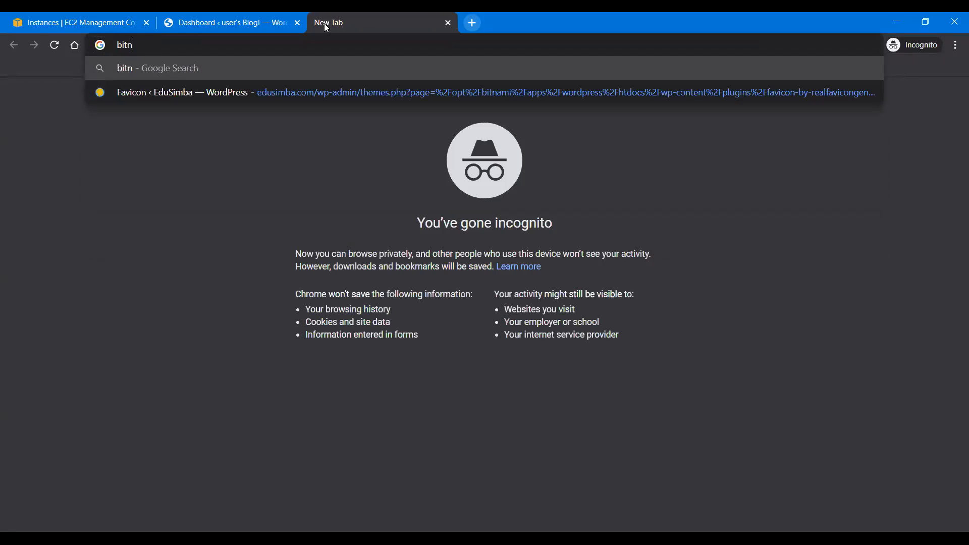
text(ami)
text( w)
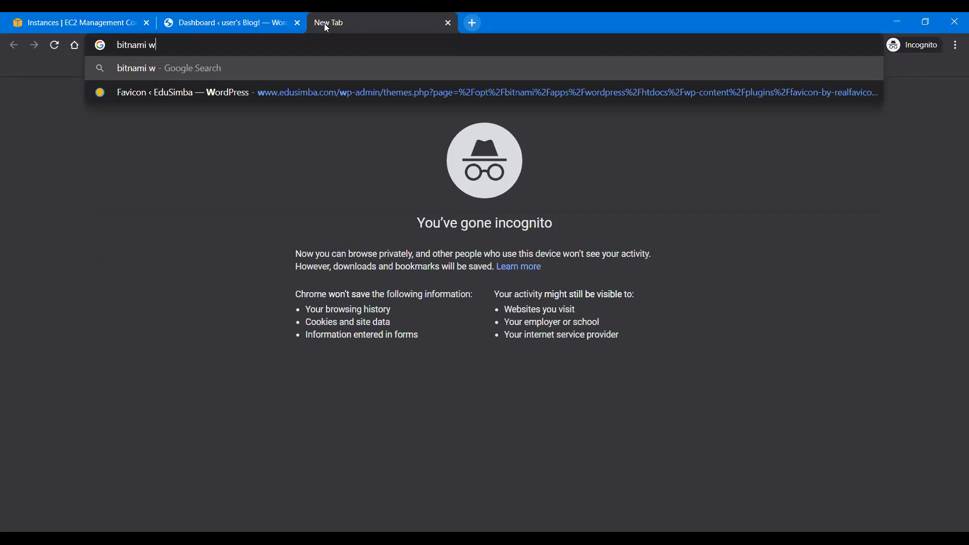
text(orpress)
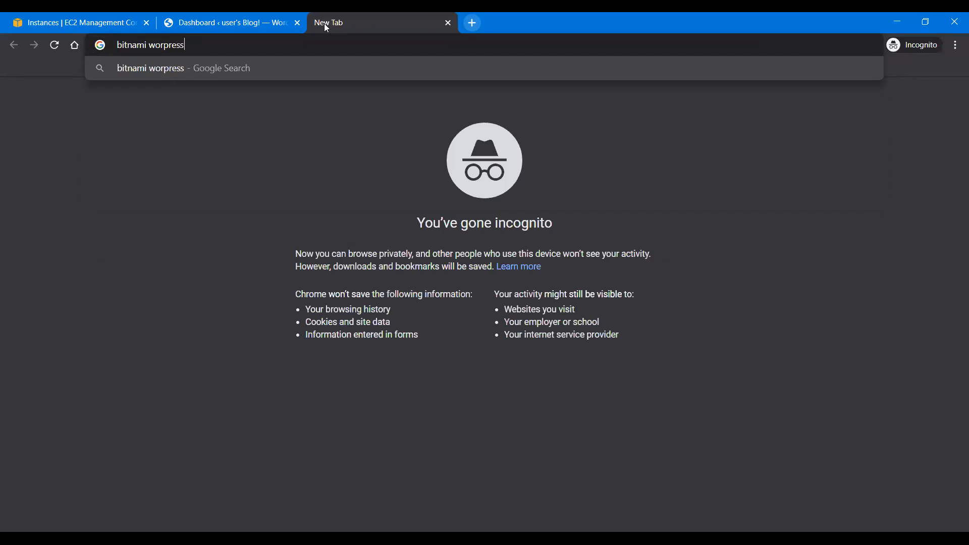
text( wp config)
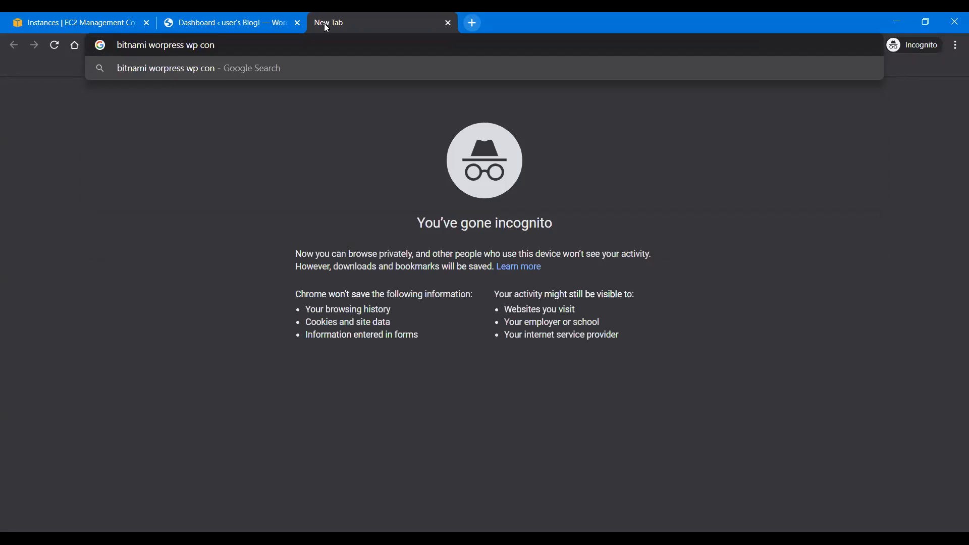
key(Return)
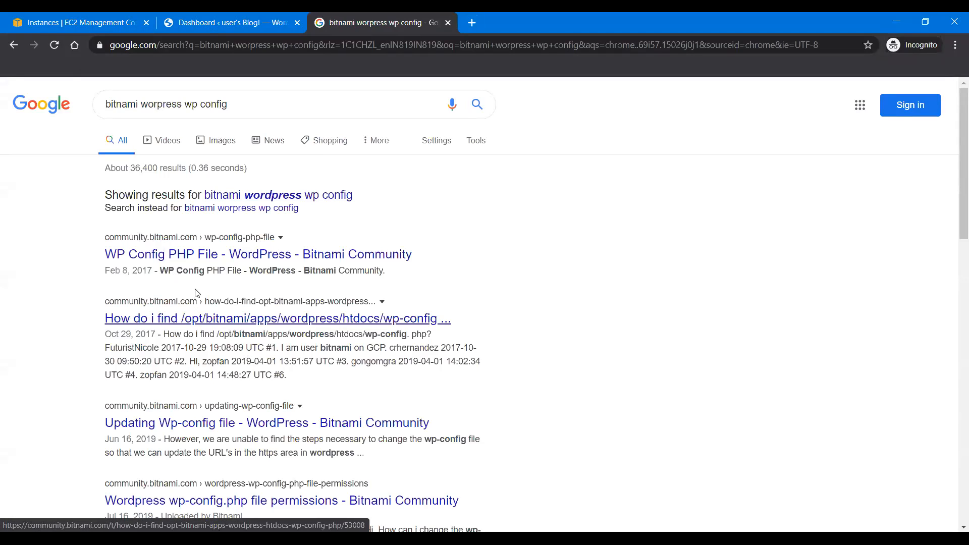
Step: Open the "How do i find" wp-config result in a separate tab and examine the "WP Config PHP File" thread for the wp-config.php location
right_click(246, 320)
click(260, 325)
click(245, 258)
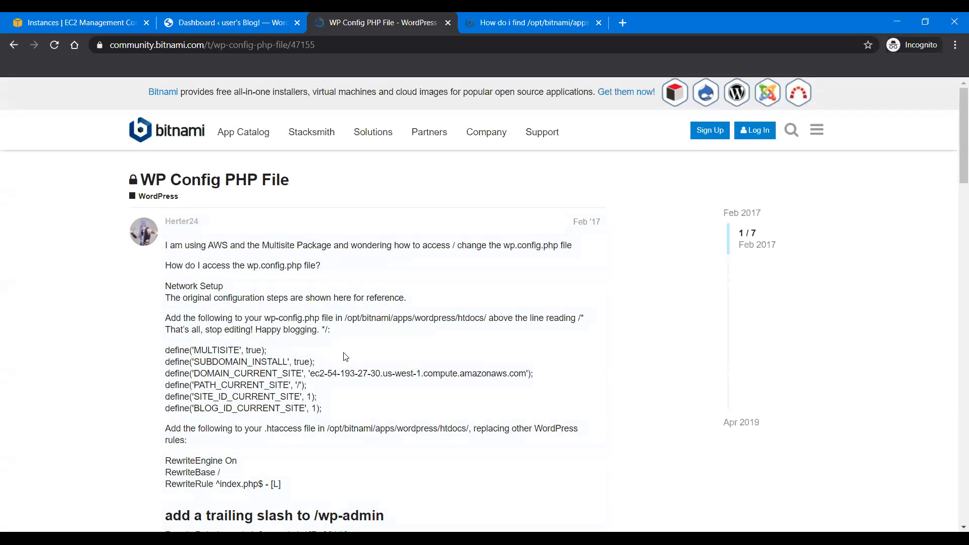
drag(346, 316, 389, 321)
Step: Switch to the Ubuntu terminal, list the home folder's files to check for the edu.pem key, and clear the screen
key(alt+Tab)
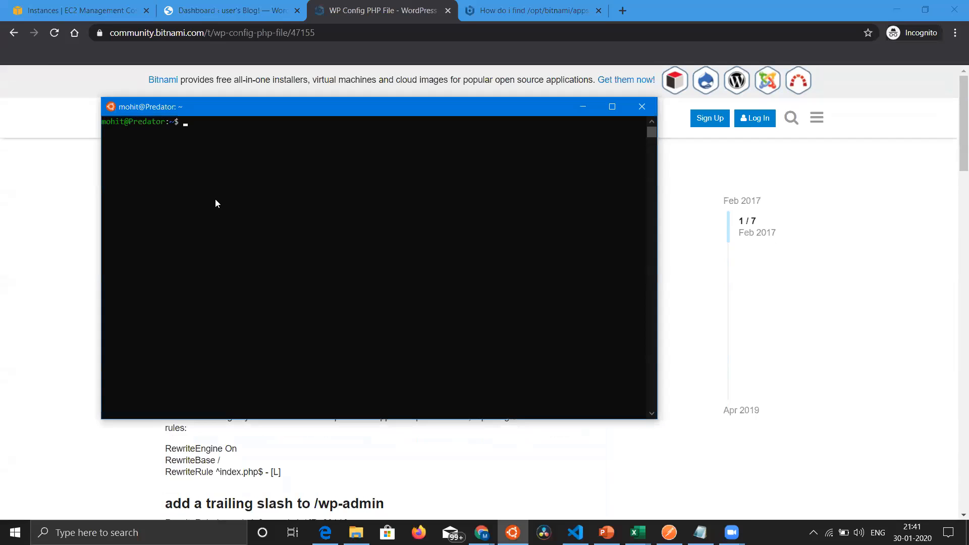
text(ls)
key(Return)
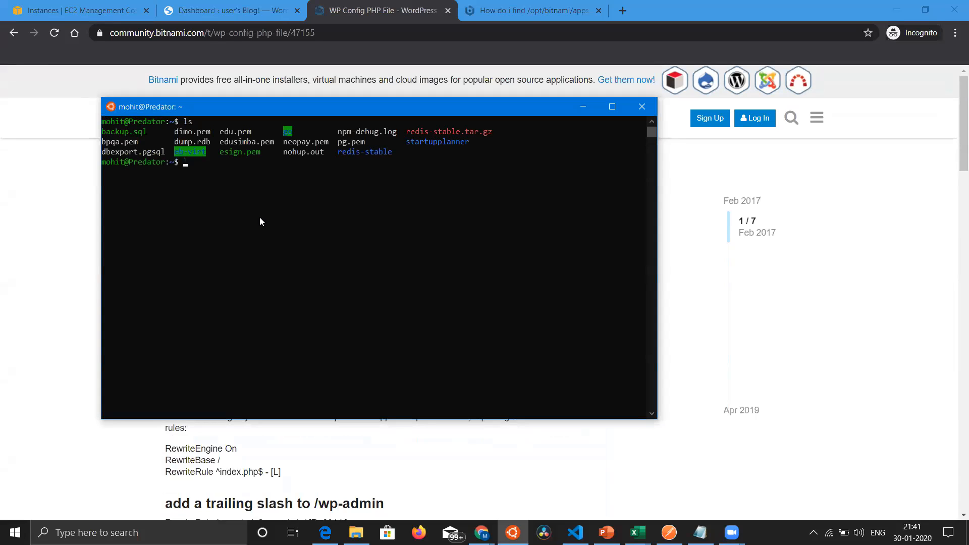
text(clear)
key(Return)
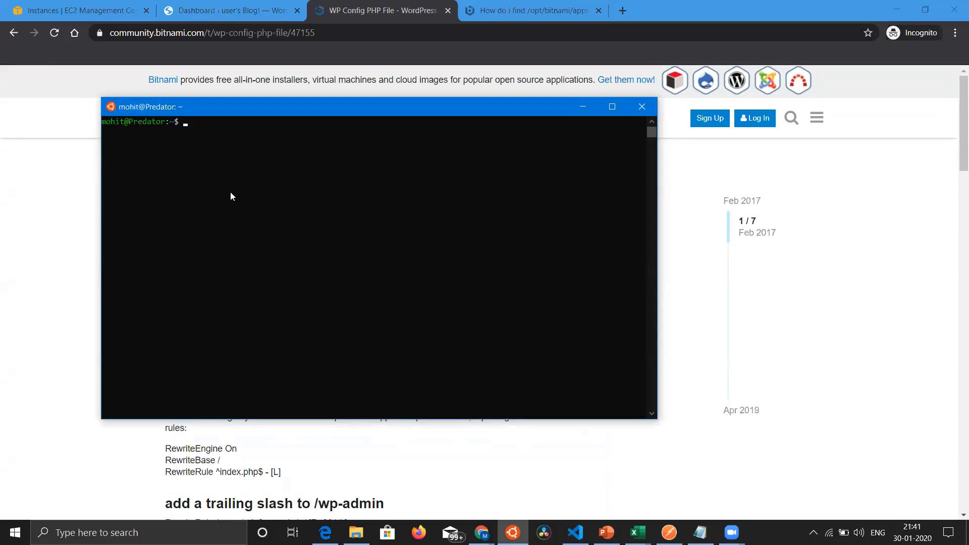
Step: Return to the EC2 console, close the system log, and review the Wordpress Demo instance's connection instructions for the chmod and ssh commands
click(75, 7)
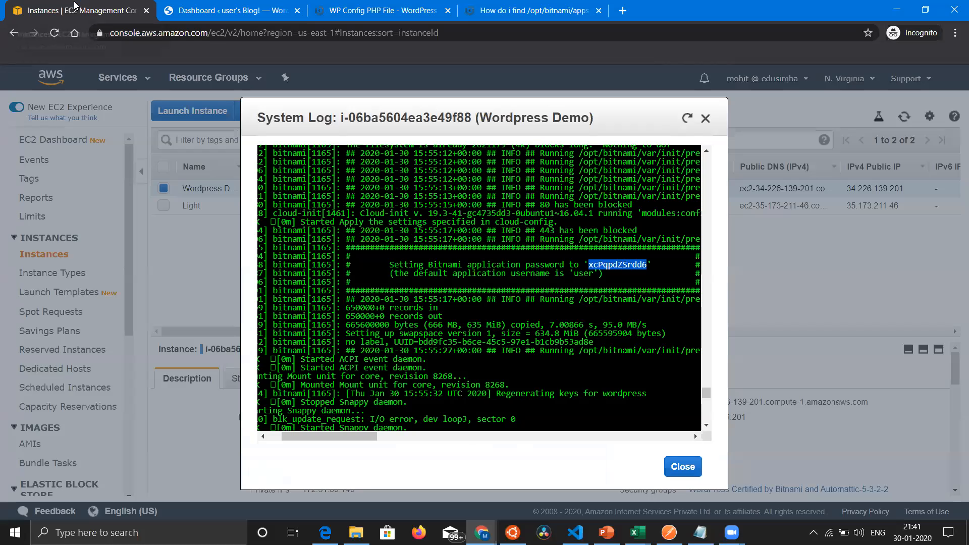
click(704, 119)
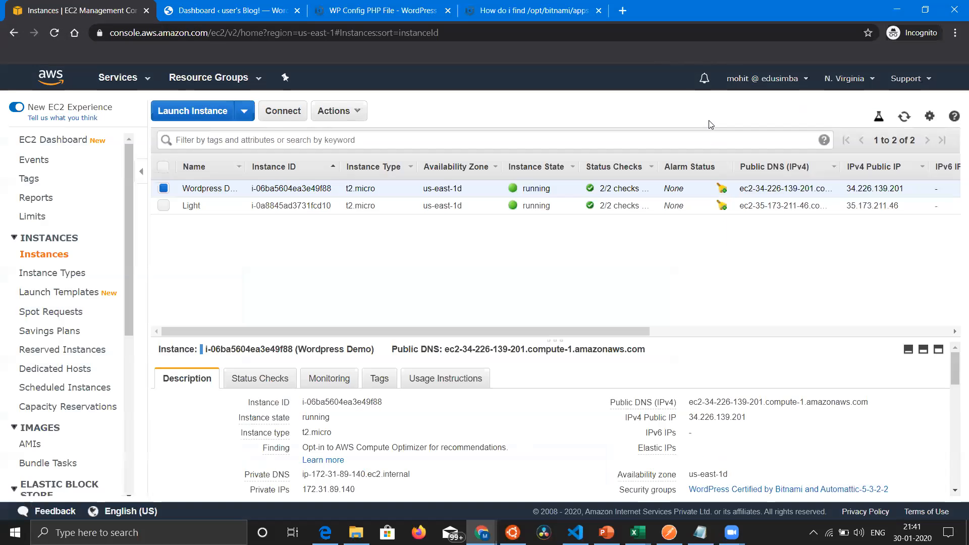
click(281, 115)
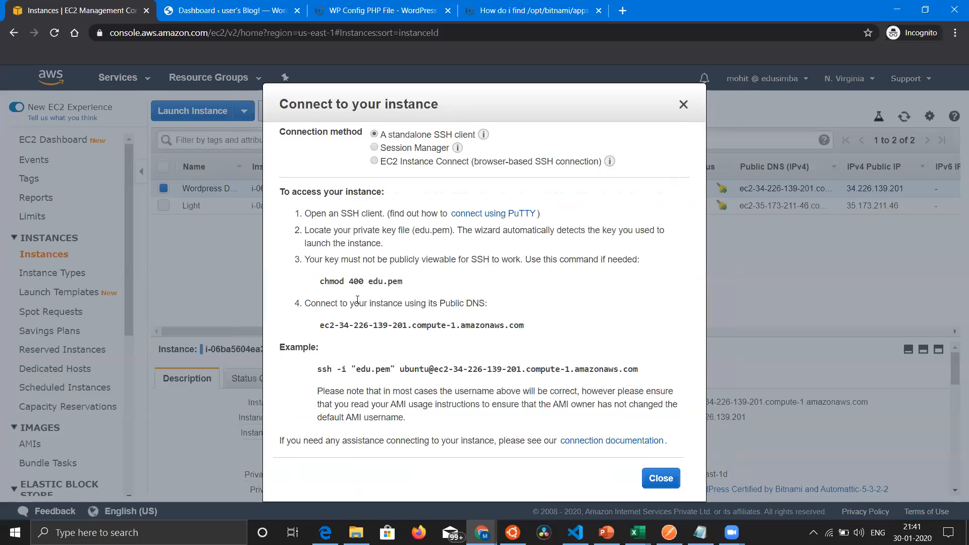
drag(320, 282, 403, 282)
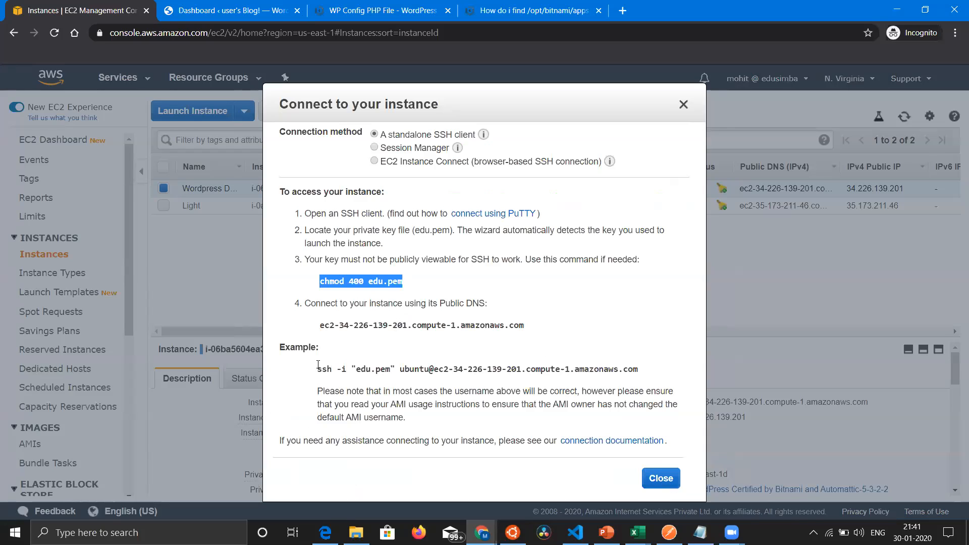
drag(318, 367, 639, 369)
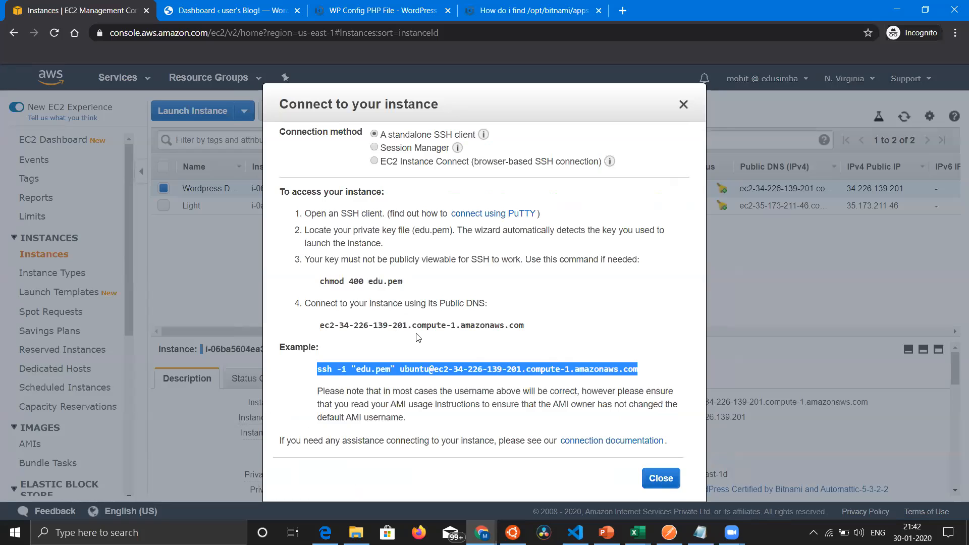
click(683, 105)
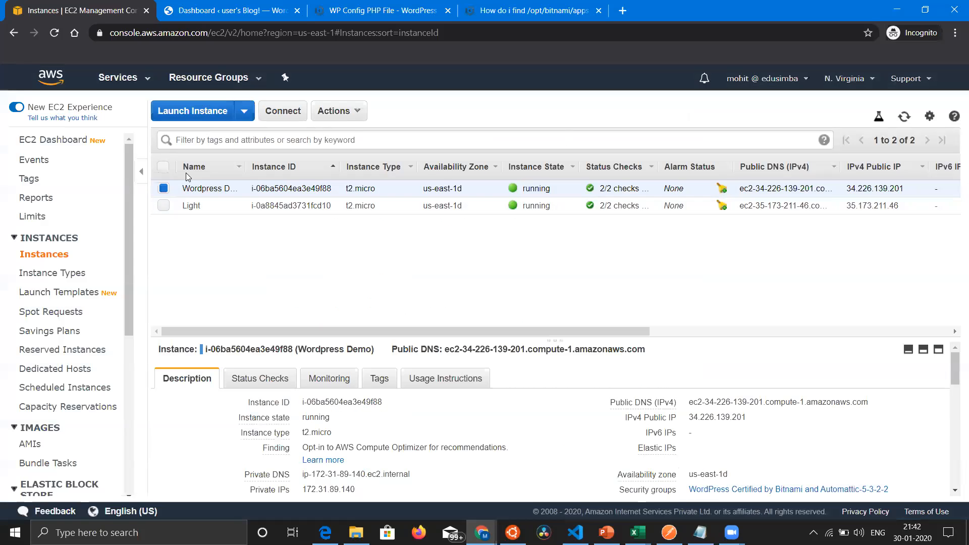
click(301, 111)
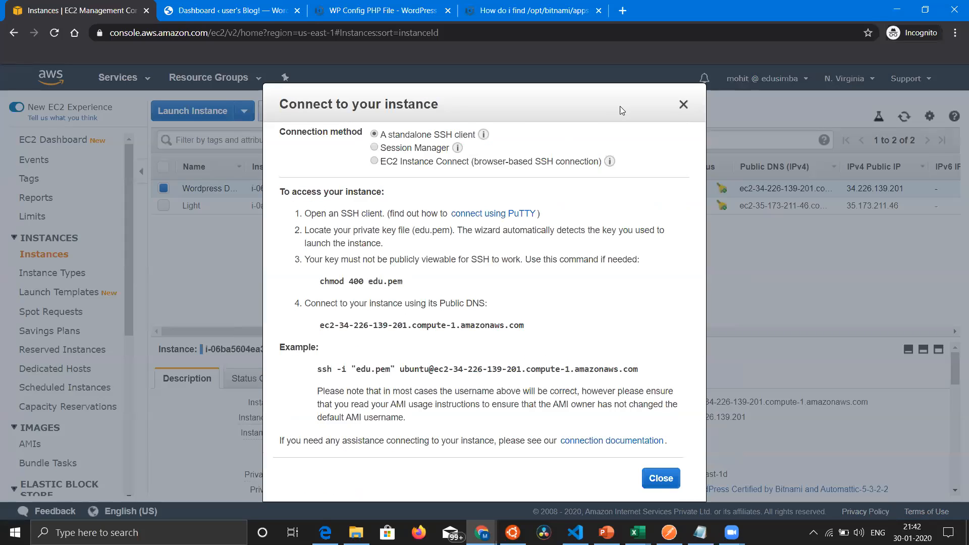
click(683, 105)
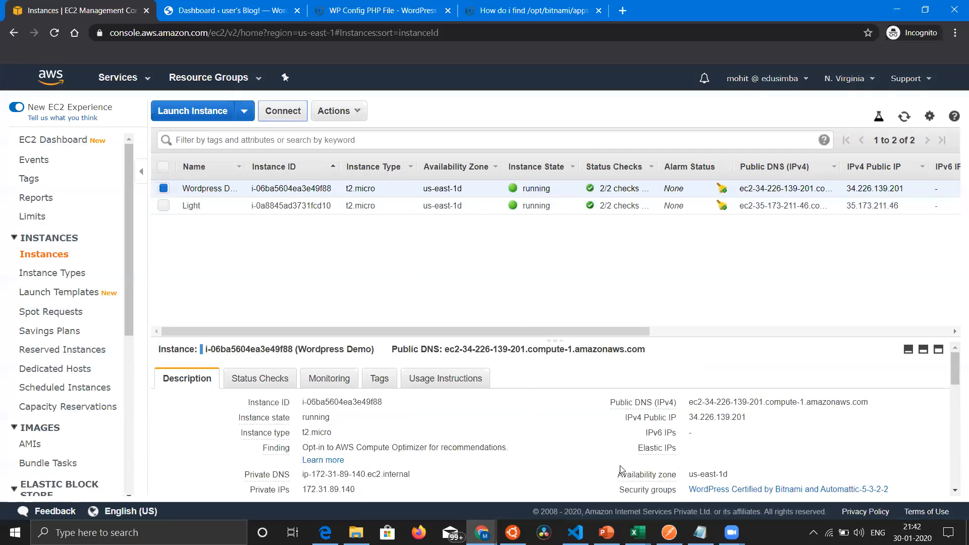
Step: Bring the Ubuntu terminal window back up over the EC2 console and close it
mouse_move(513, 533)
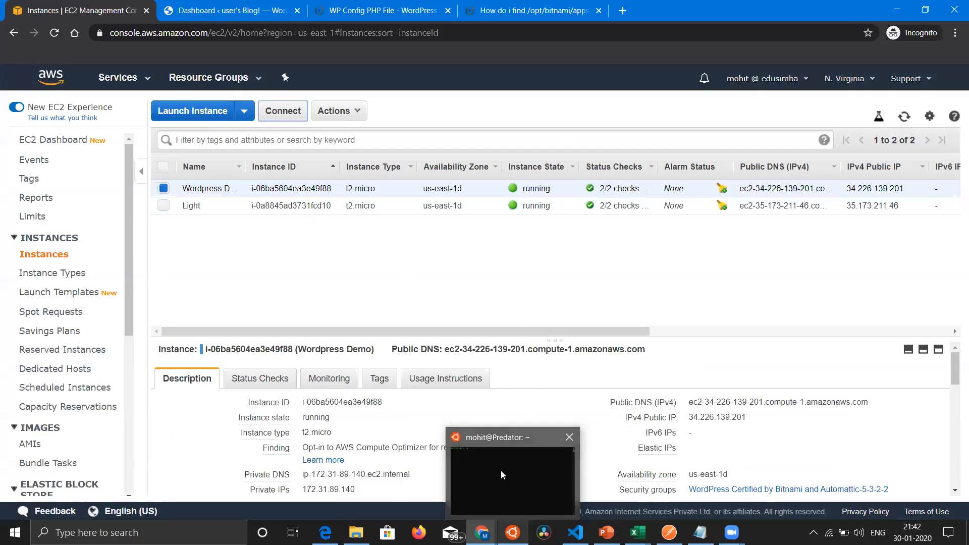
click(500, 470)
click(282, 202)
key(Escape)
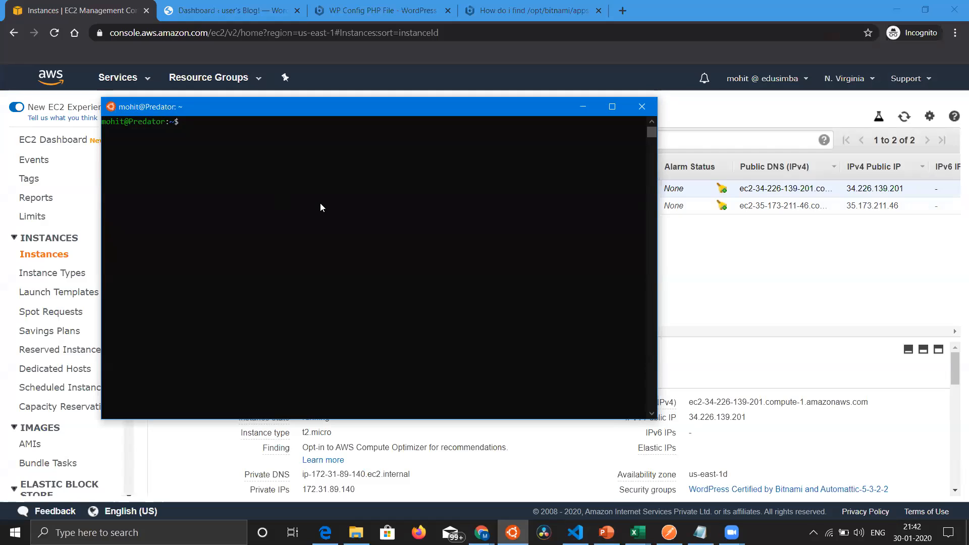
click(421, 162)
click(230, 172)
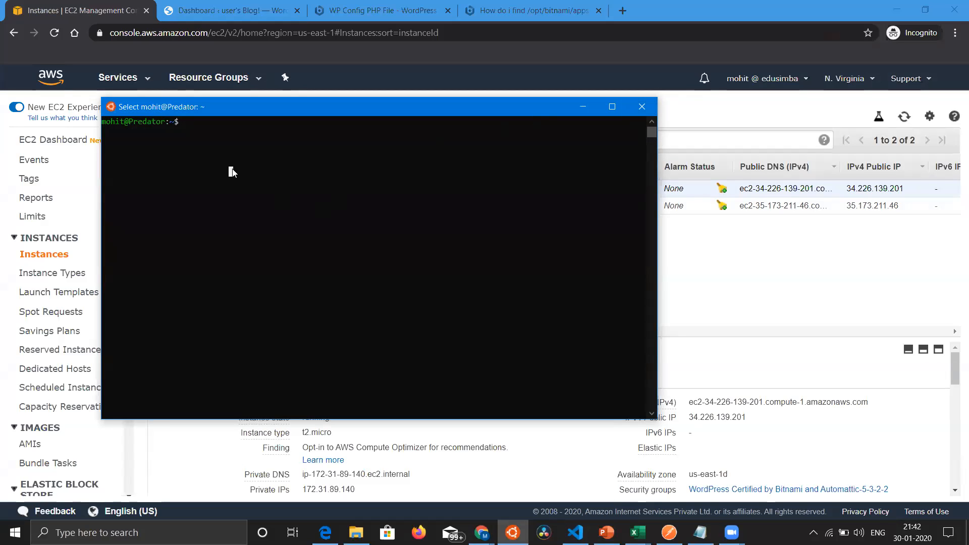
key(Escape)
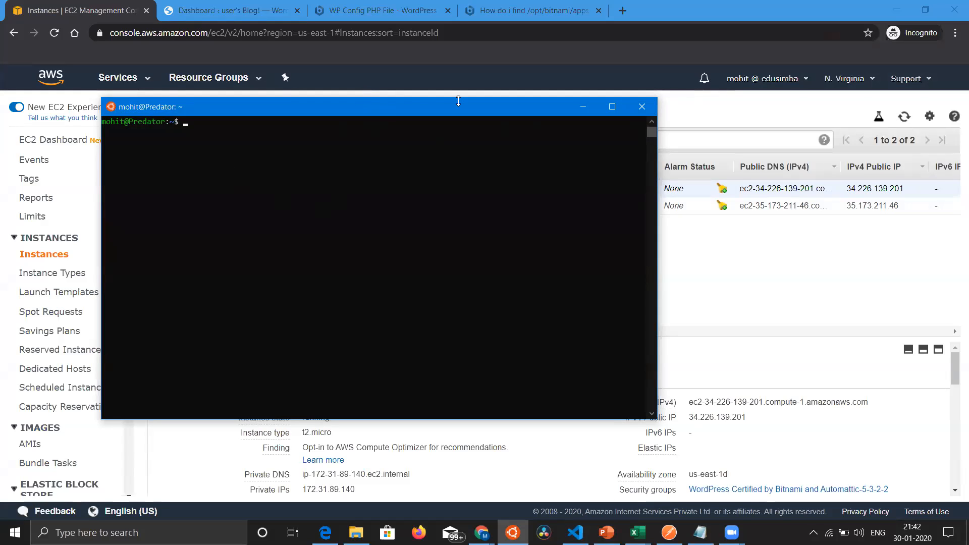
click(638, 105)
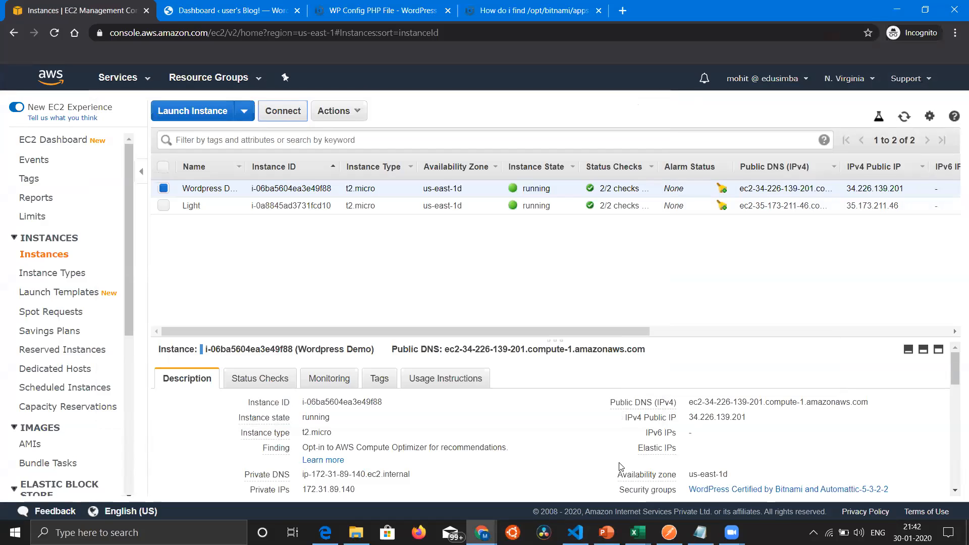
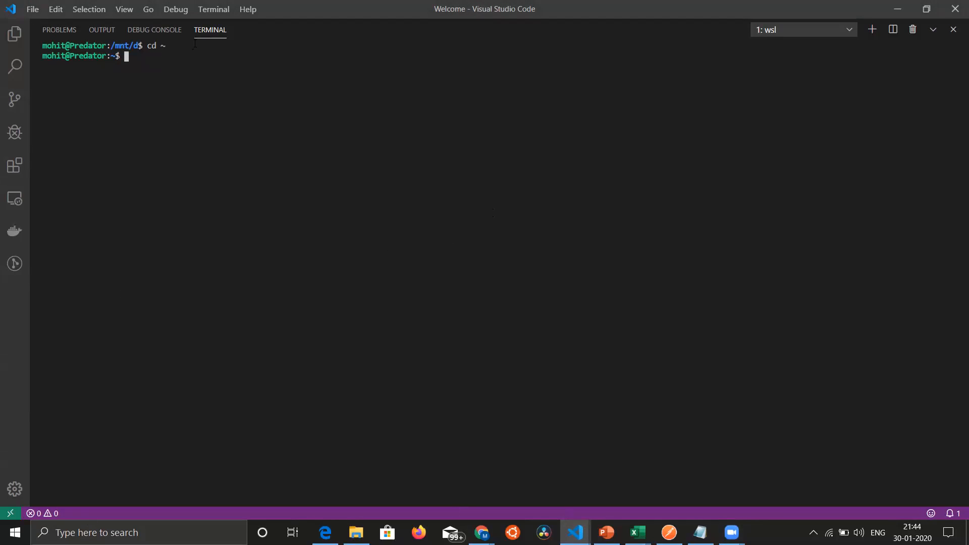
Step: List the home folder's files in the VS Code terminal to check for edu.pem, and clear the screen
text(ls)
key(Return)
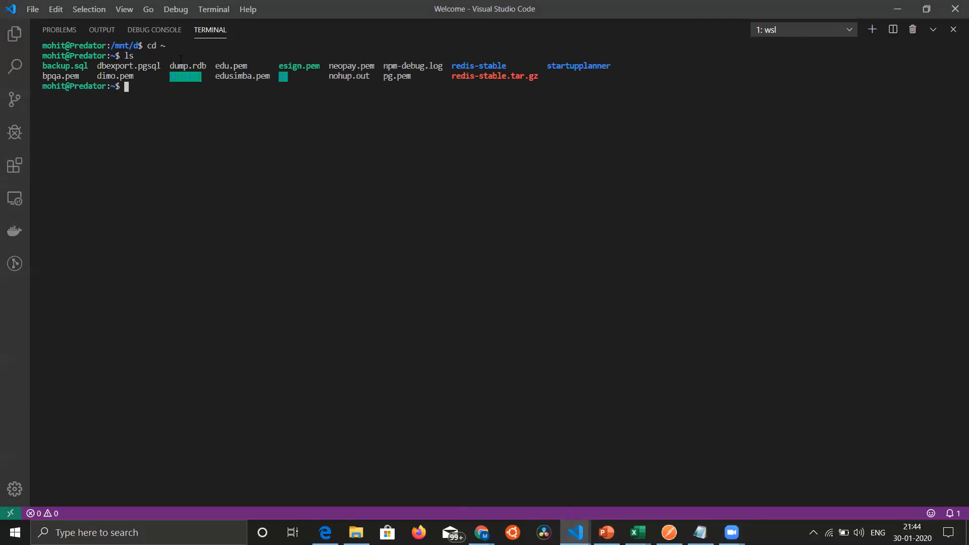
text(clear)
key(Return)
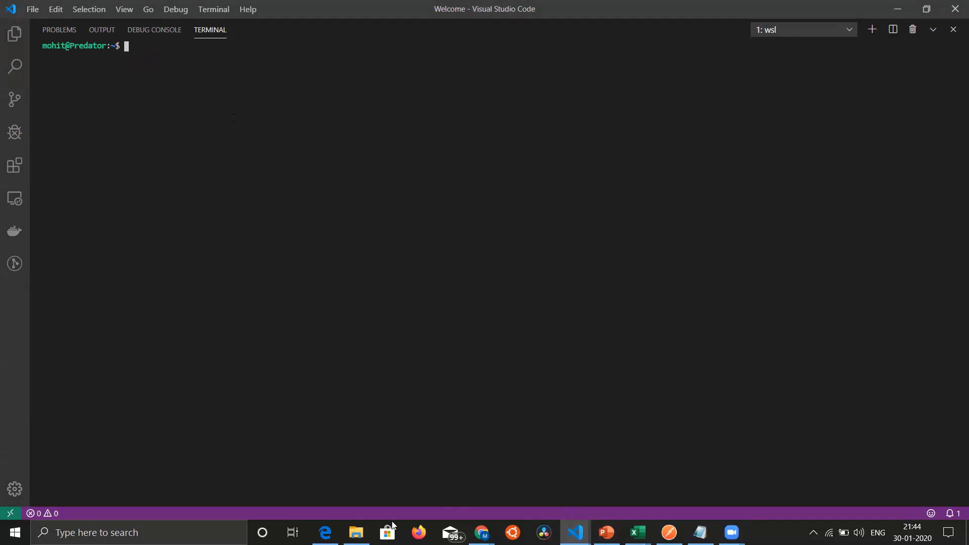
Step: Switch to the EC2 console and copy the example ssh command from the Wordpress Demo instance's connection instructions
mouse_move(325, 533)
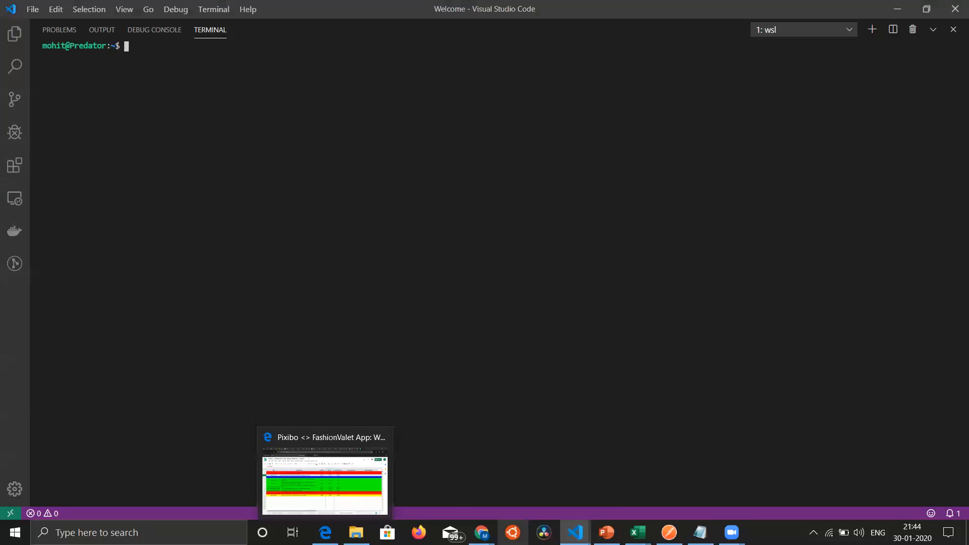
mouse_move(481, 532)
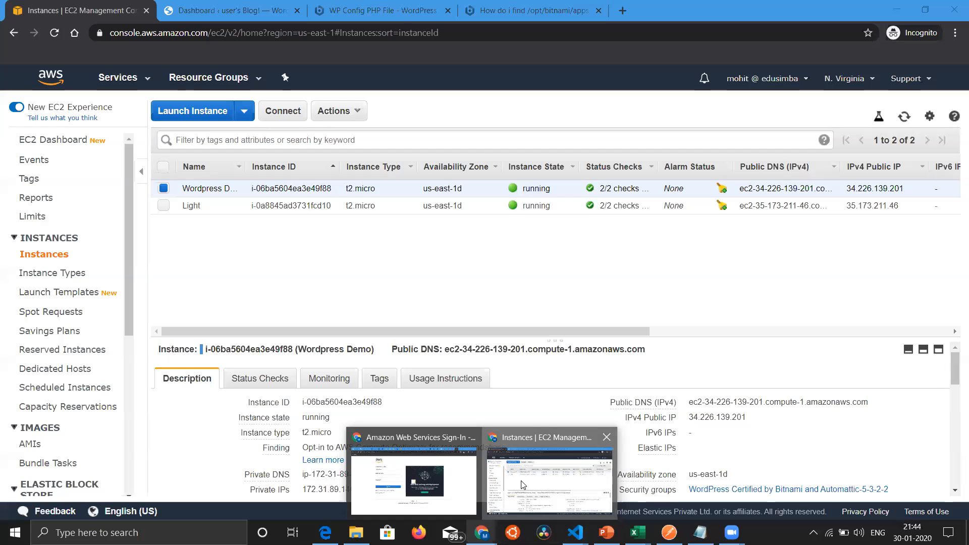
click(504, 489)
click(282, 108)
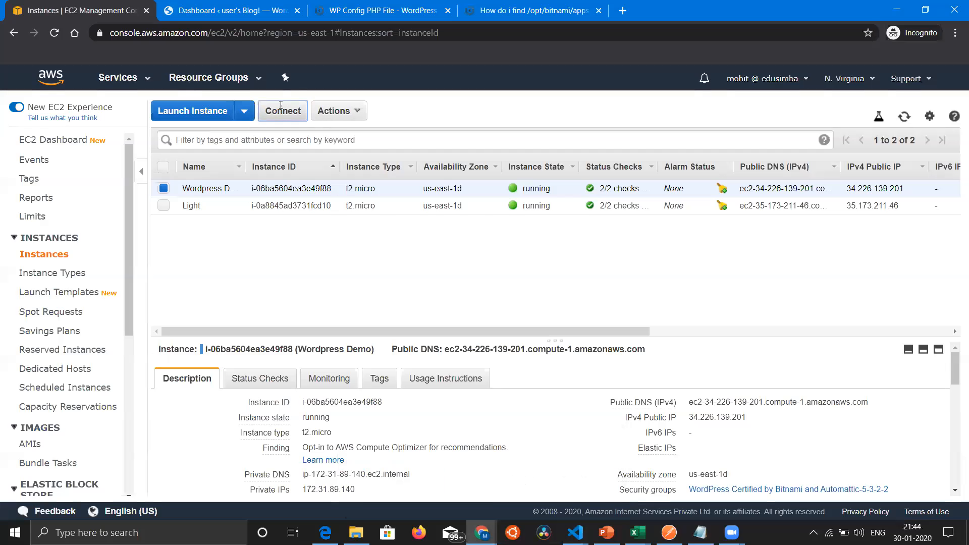
drag(316, 372, 638, 366)
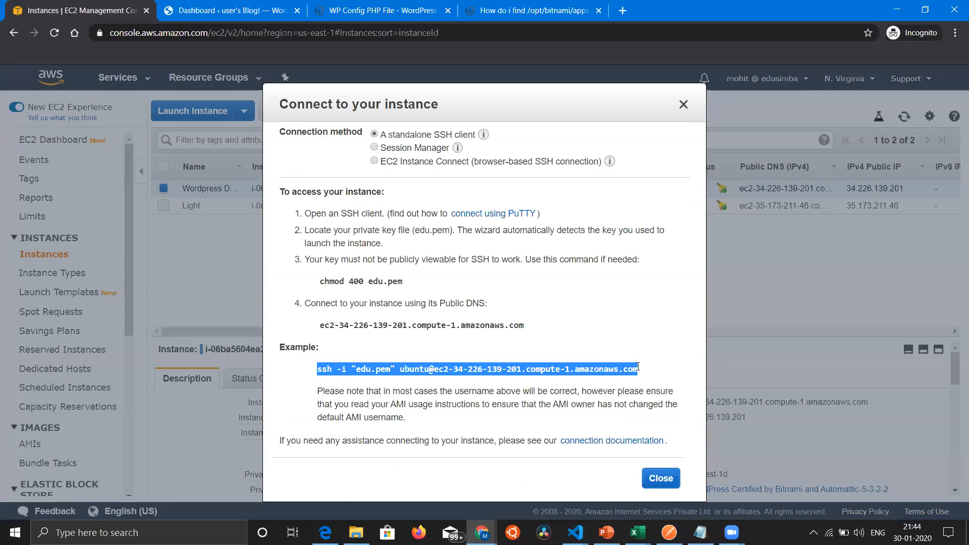
right_click(600, 367)
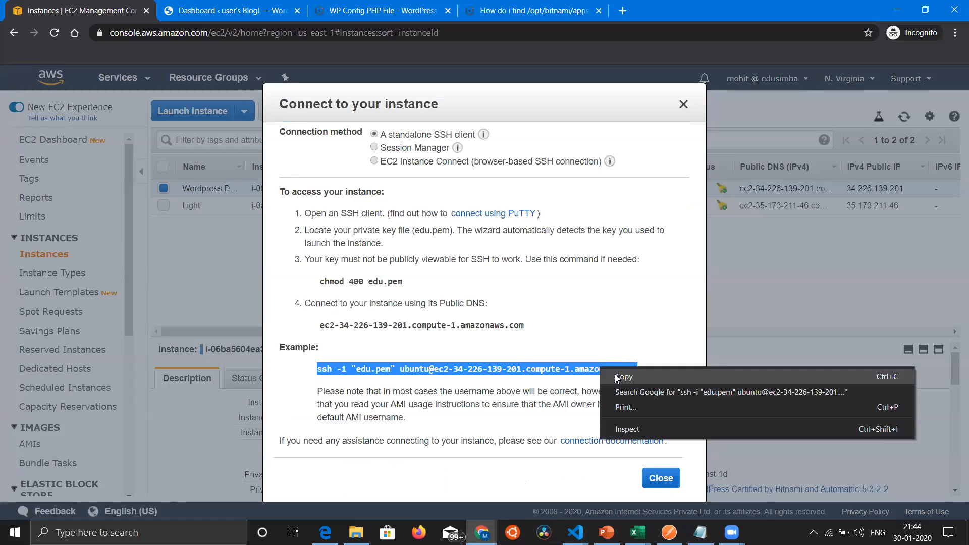
click(614, 374)
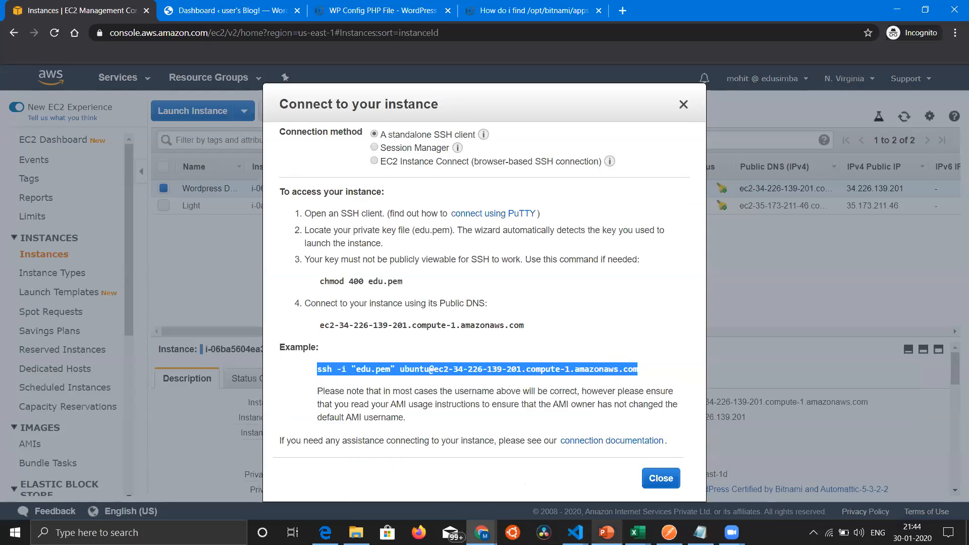
Step: Run the copied ssh command in the VS Code terminal and accept the host's authenticity with "yes"
mouse_move(577, 530)
click(611, 512)
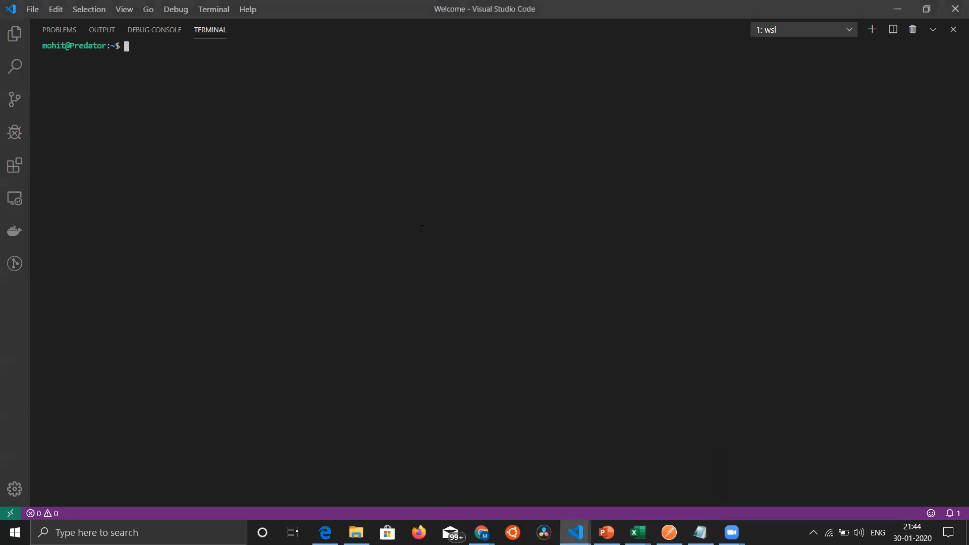
key(ctrl+v)
key(Return)
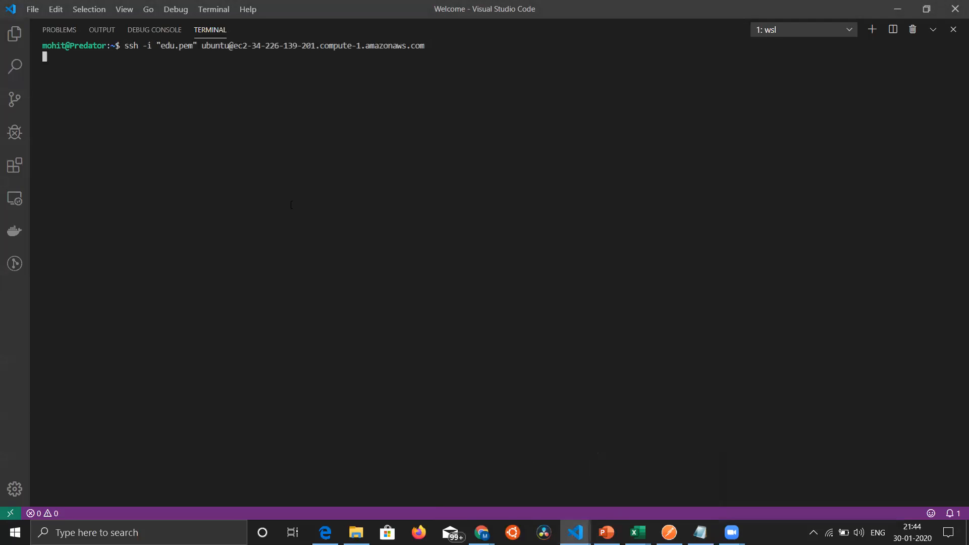
text(yes)
key(Return)
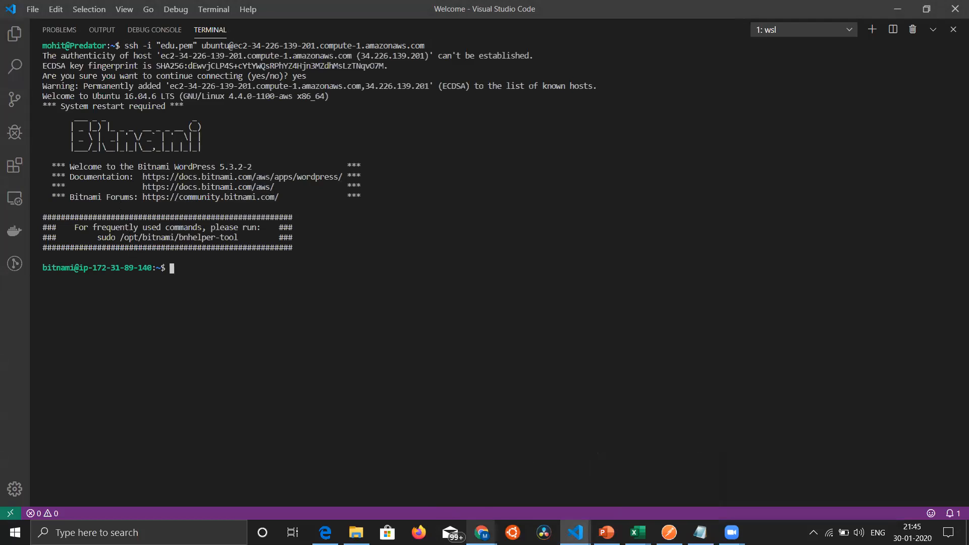
Step: Return to the browser and check the wp-config.php path in the "How do i find" Bitnami thread
mouse_move(482, 533)
click(557, 485)
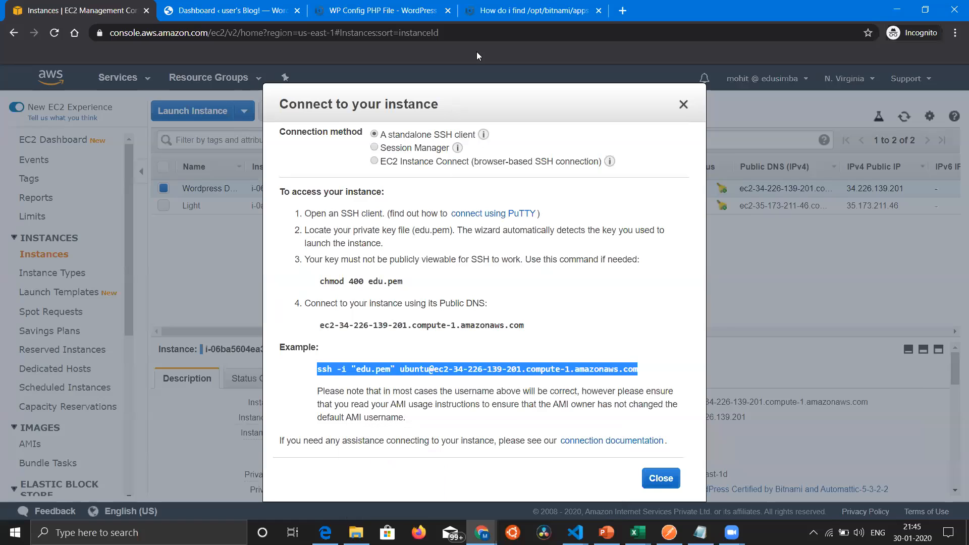
click(492, 16)
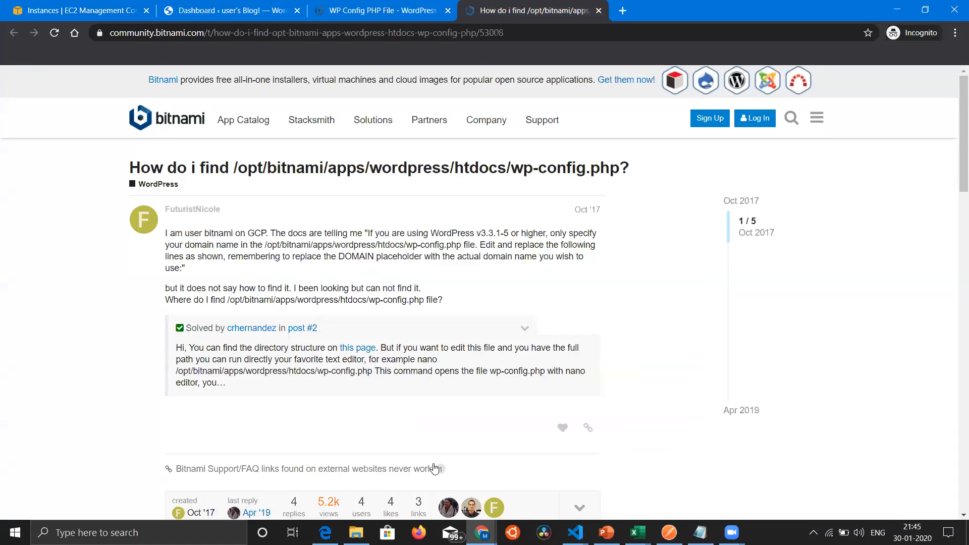
mouse_move(575, 533)
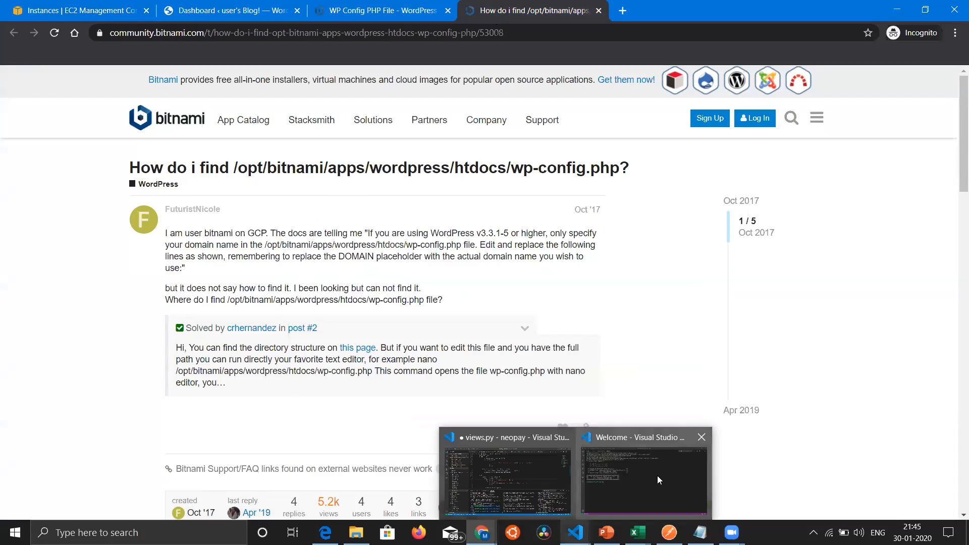
Step: Begin a cd command into /opt/bitnami/ on the server, list its subfolder completions, and add "ap"
click(657, 476)
text(cd /opt/)
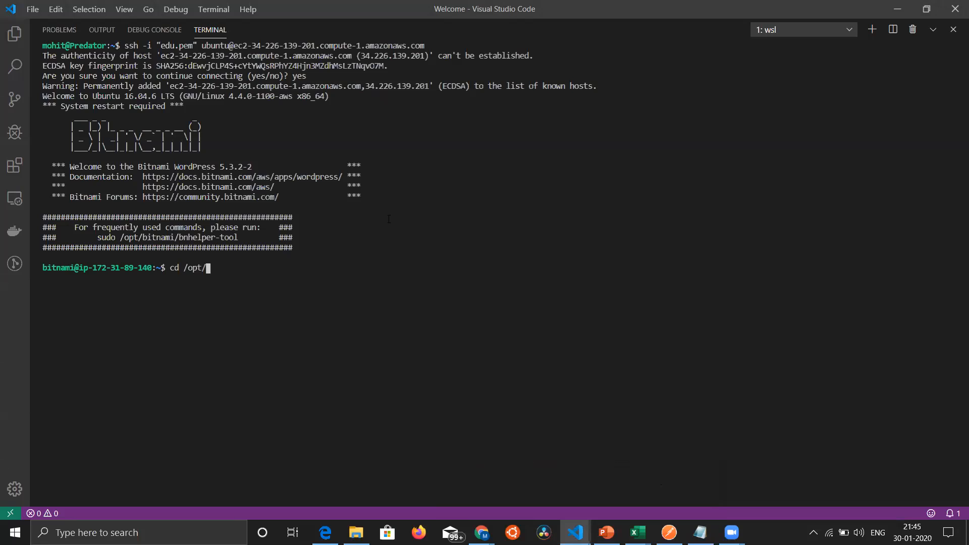
text(b)
key(Tab)
key(Tab)
key(Tab)
key(Tab)
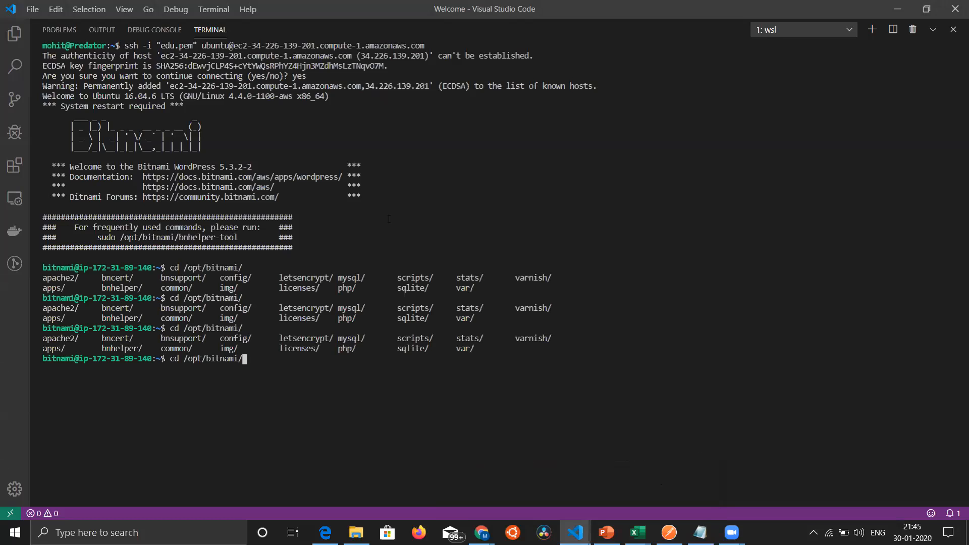
text(ap)
Step: Recheck the path in the Bitnami thread and complete the directory change to /opt/bitnami/apps/wordpress/htdocs/
mouse_move(487, 520)
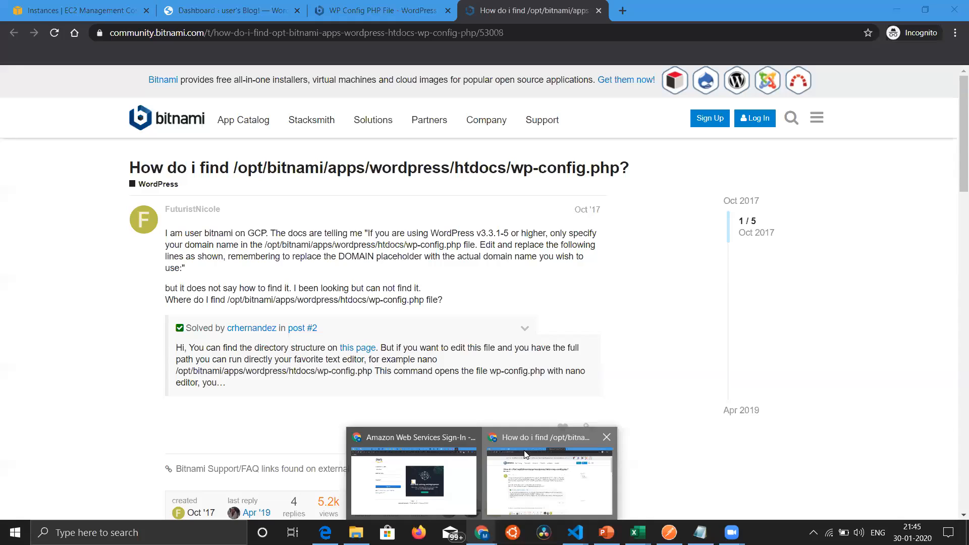
click(553, 468)
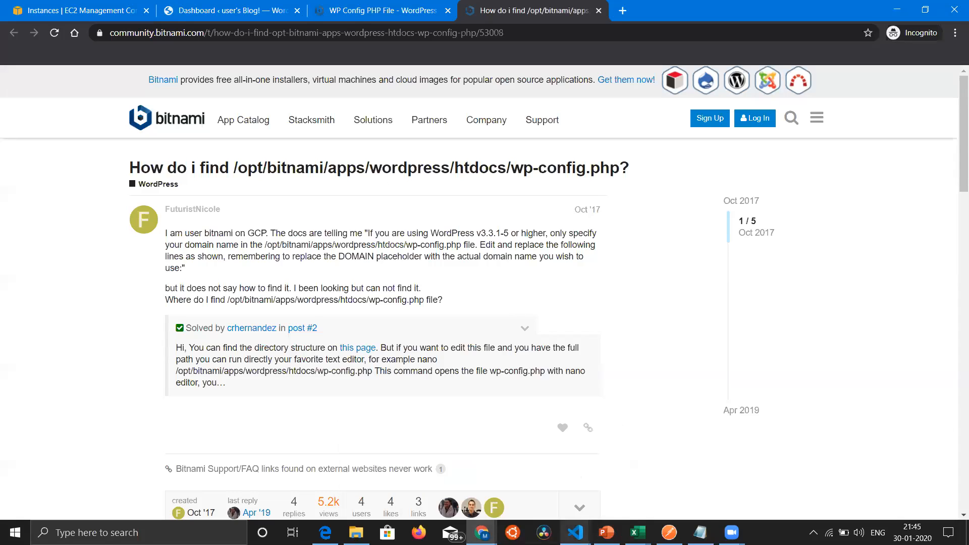
mouse_move(575, 532)
click(624, 497)
key(Tab)
text(wor)
key(Tab)
text(ht)
key(Tab)
key(Return)
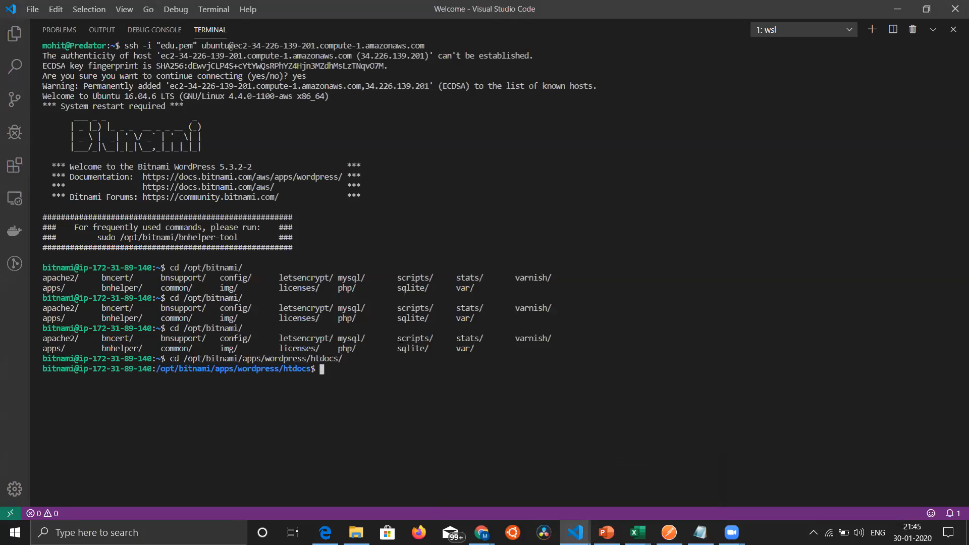
Step: List the htdocs folder's files and open wp-config.php in nano
text(ls)
key(Return)
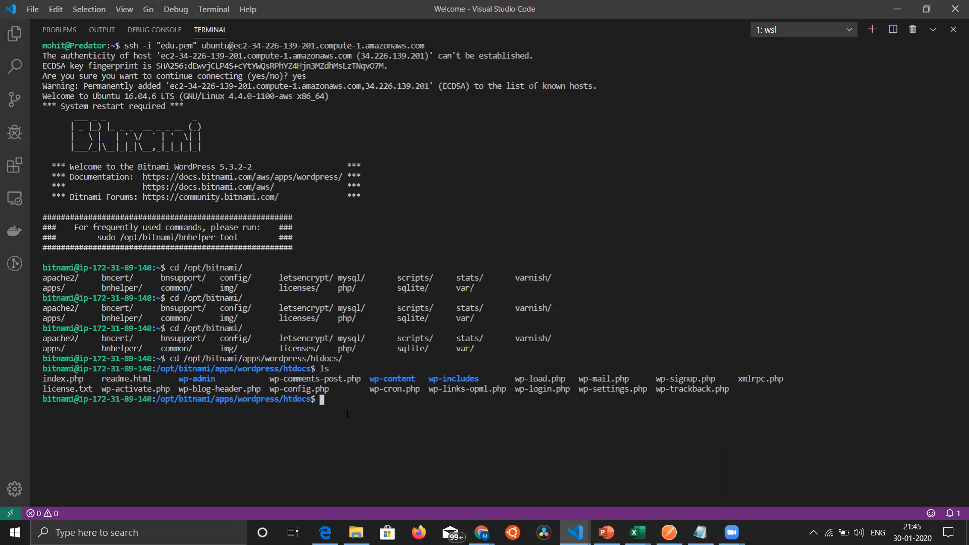
text(wp)
key(BackSpace)
key(BackSpace)
text(nano wp-conf)
key(Tab)
key(Return)
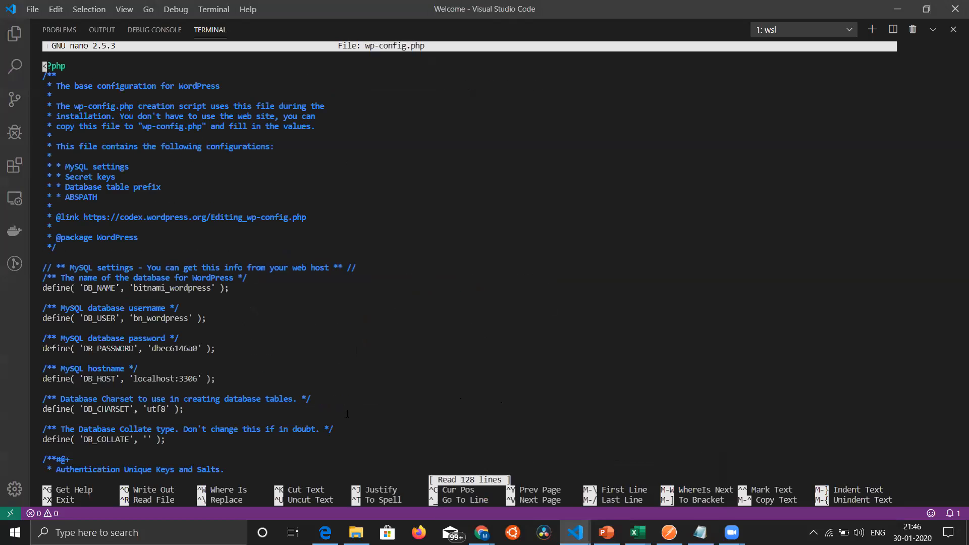
Step: Examine the MySQL database settings, authentication keys and salts, and table prefix in wp-config.php
key(Down)
key(Down)
key(Down)
key(Down)
key(Down)
key(Down)
key(Down)
key(Down)
key(Down)
key(Down)
key(Down)
key(Down)
key(Down)
key(Down)
key(Down)
key(Down)
key(Down)
key(Down)
key(Down)
key(Down)
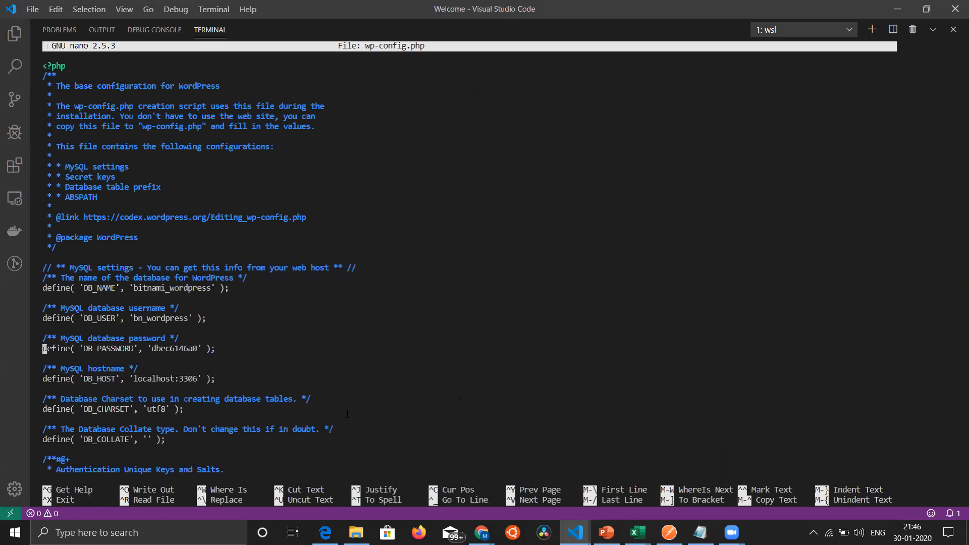
key(Down)
key(Down)
key(Down)
key(Down)
key(Down)
key(Down)
key(Down)
key(Down)
key(Down)
key(Down)
key(Down)
key(Down)
key(Down)
key(Down)
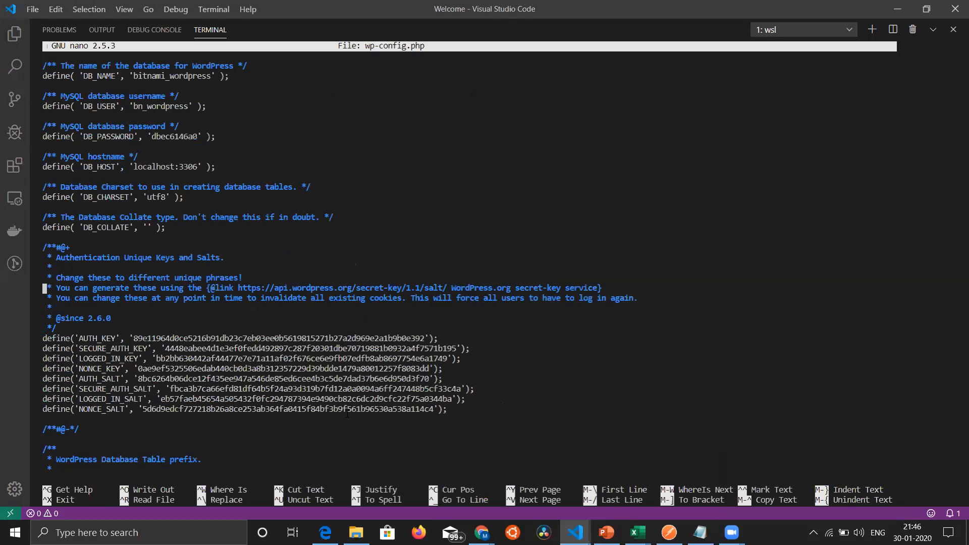
key(Up)
key(Up)
key(Up)
key(Up)
key(Up)
key(Up)
key(Up)
key(Down)
key(Down)
key(Down)
key(Down)
key(Down)
key(Down)
key(Down)
key(Down)
key(Down)
key(Down)
key(Down)
key(Down)
key(Down)
key(Down)
key(Down)
key(Down)
key(Down)
key(Down)
key(Down)
key(Down)
key(Down)
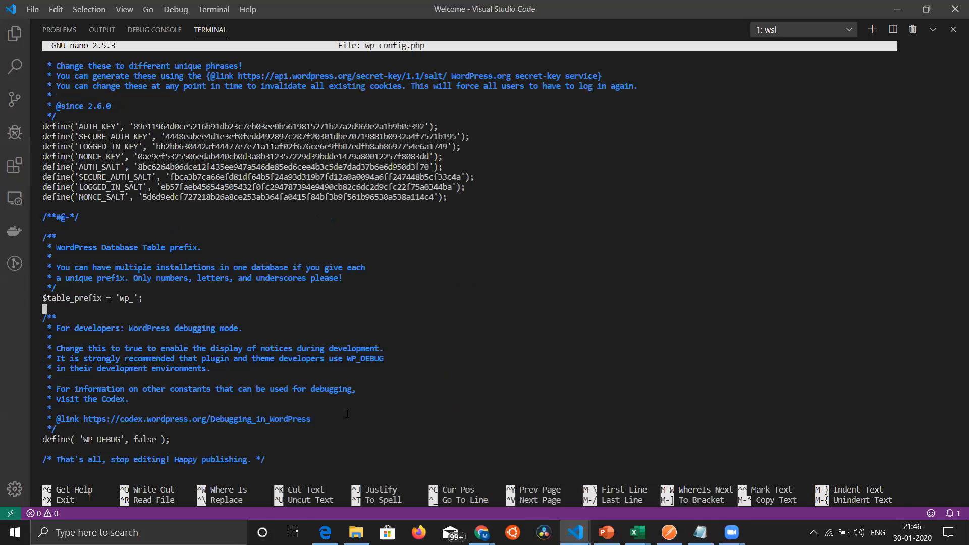
Step: Examine the debugging, FS_METHOD, WP_SITEURL, WP_HOME and ABSPATH definitions further down in wp-config.php
key(Down)
key(Down)
key(Down)
key(Down)
key(Down)
key(Down)
key(Down)
key(Down)
key(Down)
key(Down)
key(Down)
key(Down)
key(Down)
key(Down)
key(Down)
key(Down)
key(Down)
key(Down)
key(Down)
key(Down)
key(Down)
key(Down)
key(Down)
key(Down)
key(Down)
key(Down)
key(Down)
key(Down)
key(Down)
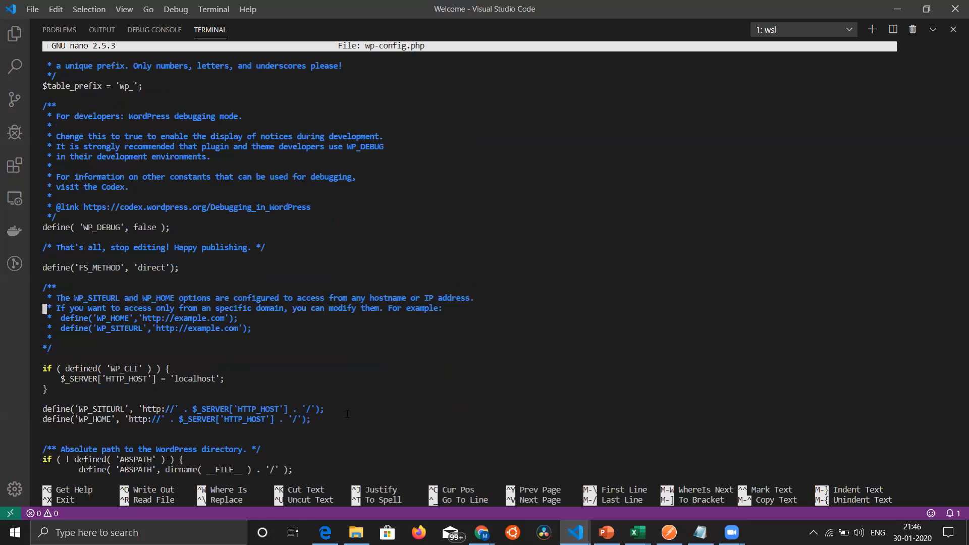
key(Down)
key(Down)
key(Down)
key(Down)
key(Left)
key(Left)
key(Left)
key(Left)
key(Up)
key(Up)
key(Down)
key(Left)
key(Left)
key(Left)
key(Left)
key(Down)
key(Down)
key(Down)
key(Down)
key(Down)
key(Up)
key(Up)
key(Up)
key(Up)
key(Up)
key(Down)
key(Down)
key(Down)
key(Down)
key(Down)
key(Down)
key(Down)
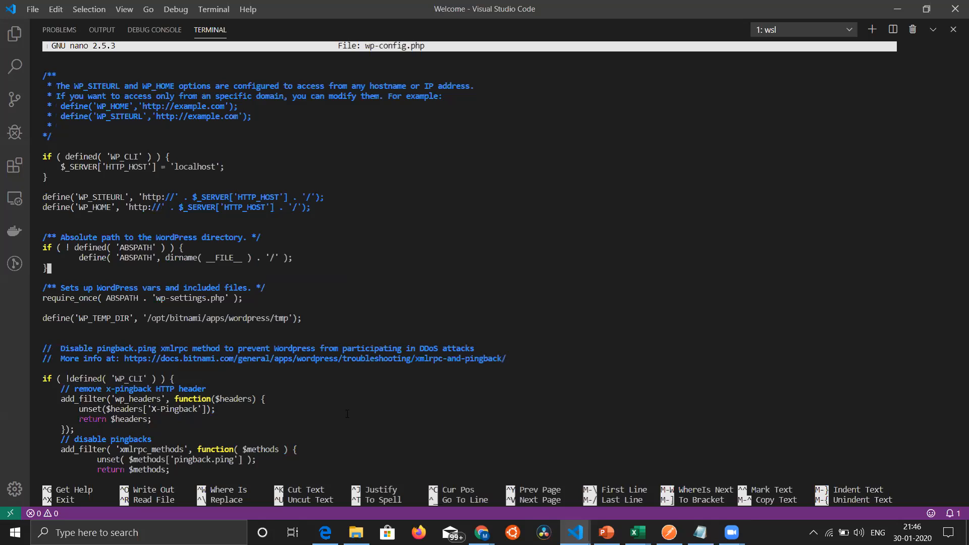
key(Up)
key(Up)
key(Up)
key(Up)
key(Up)
key(Up)
key(Up)
key(Up)
key(Up)
key(Up)
key(Up)
key(Up)
key(Down)
key(Down)
key(Down)
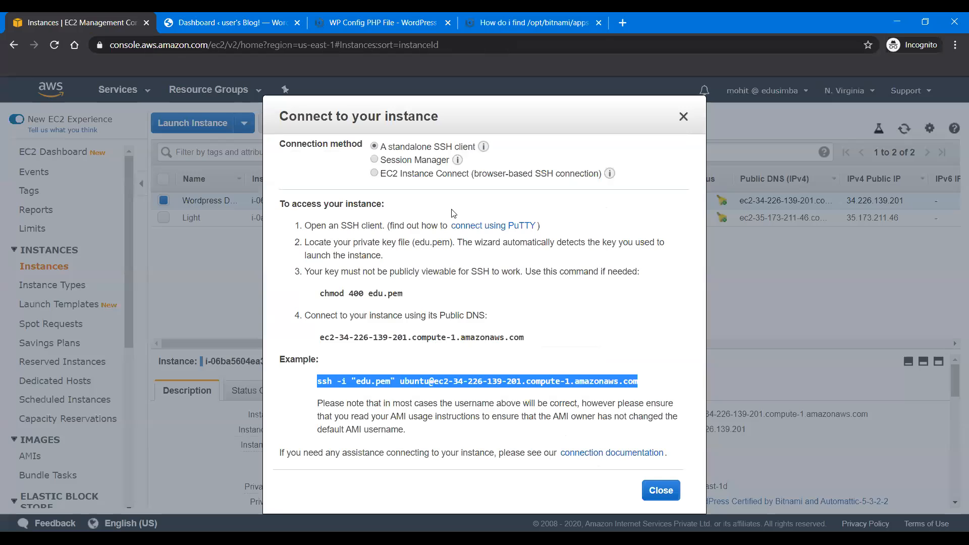
Step: Close the instance's connection instructions in the EC2 console and open the AWS Support Center
click(683, 116)
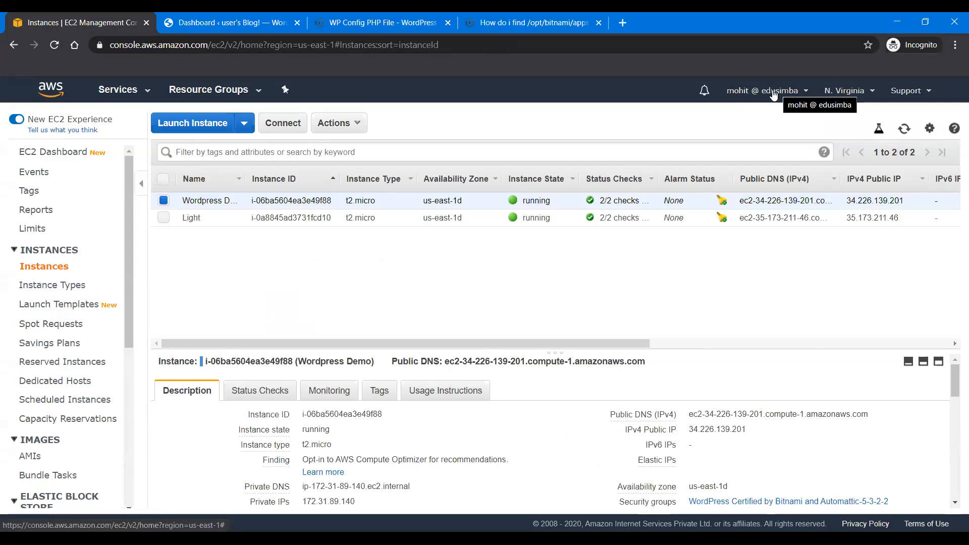
click(773, 94)
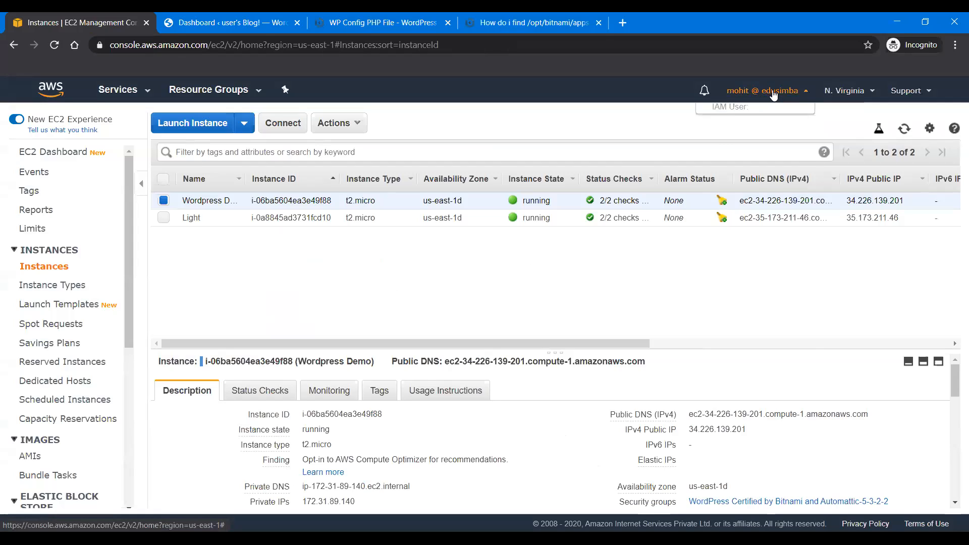
click(913, 96)
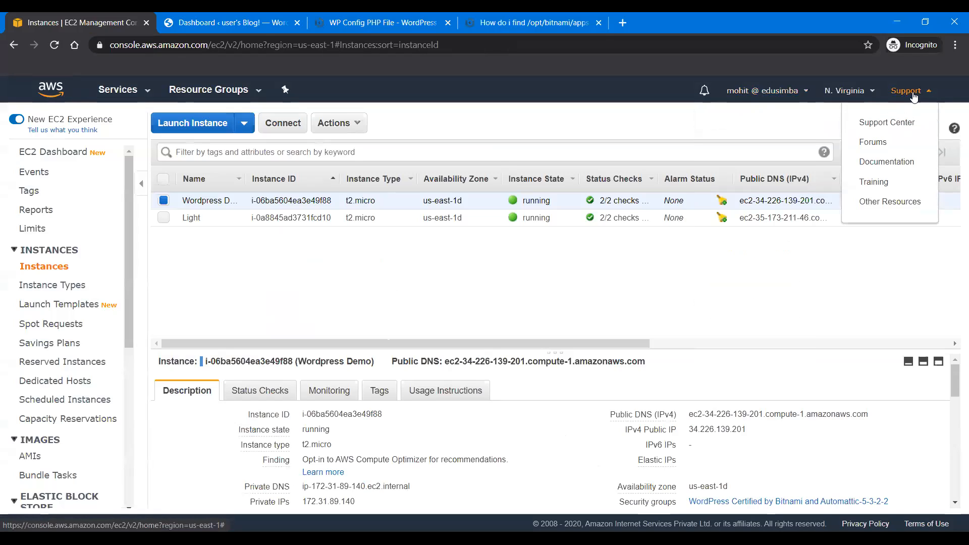
click(896, 126)
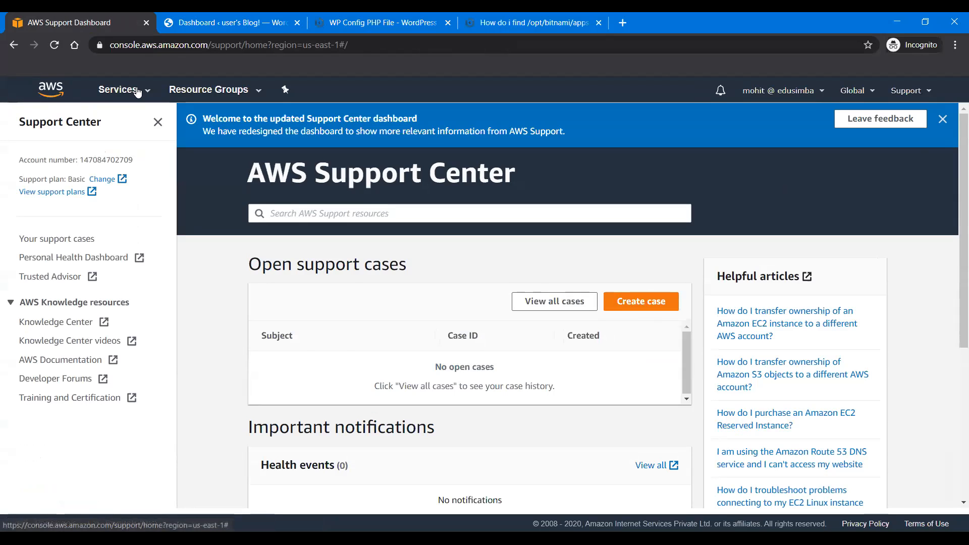
Step: Go to the EC2 service's Load Balancers and start creating a new load balancer, reaching the type selection
click(118, 89)
click(201, 191)
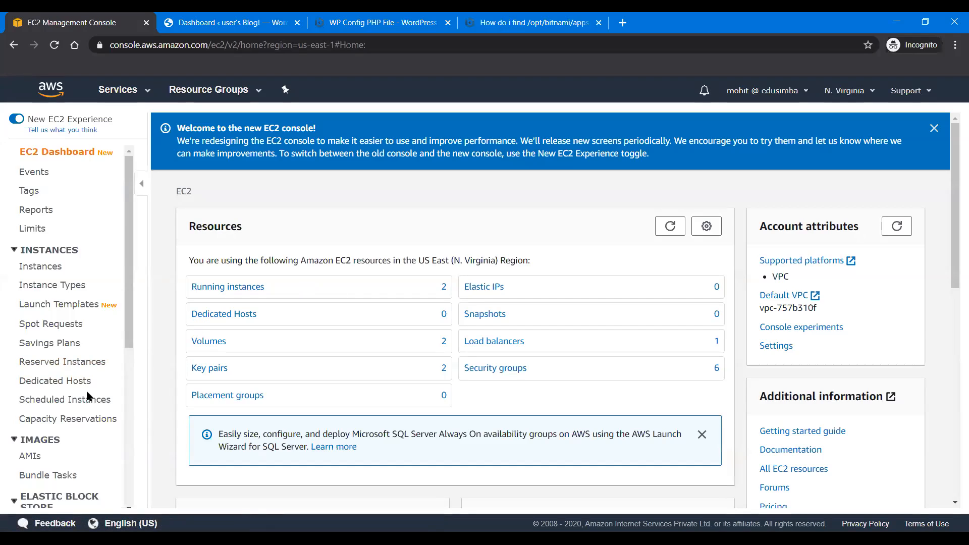
scroll(86, 390, down, 2)
scroll(86, 390, down, 3)
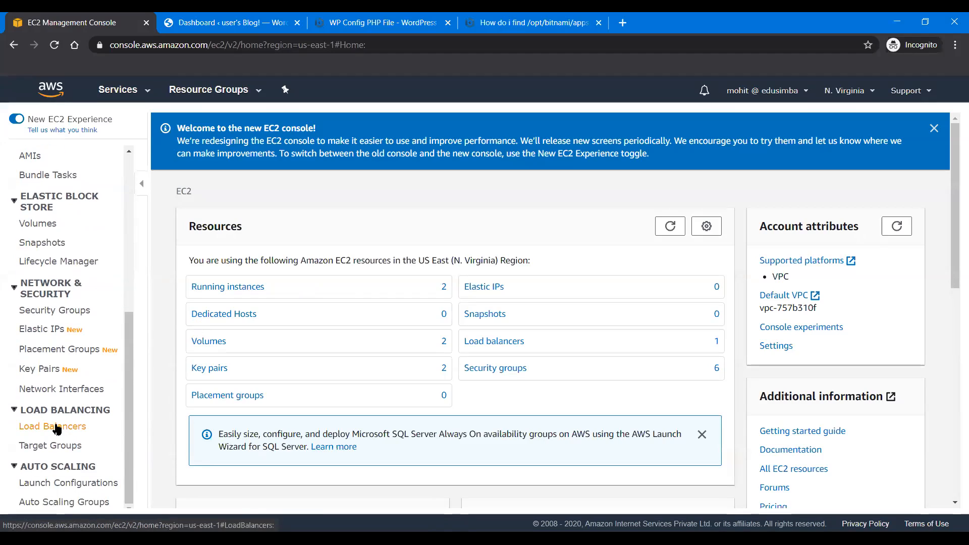
click(57, 427)
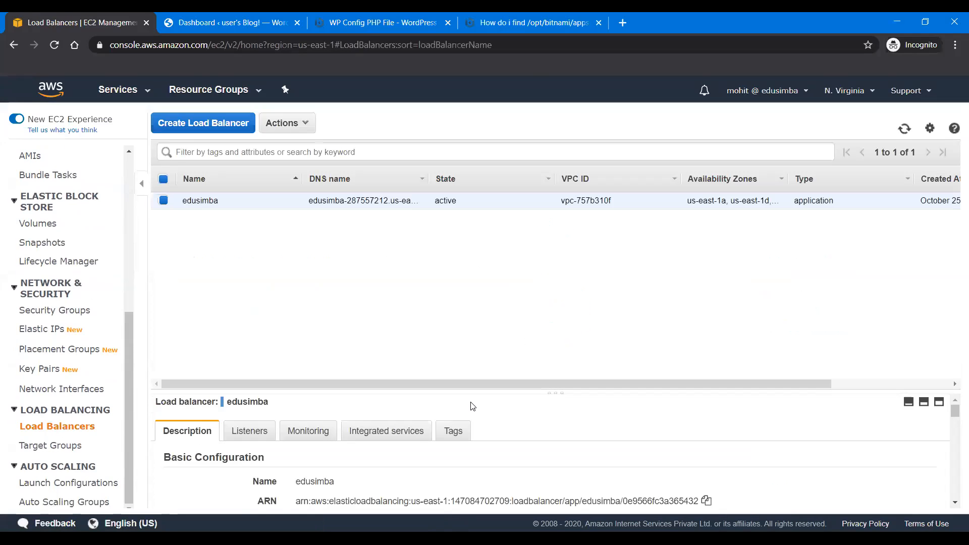
click(192, 123)
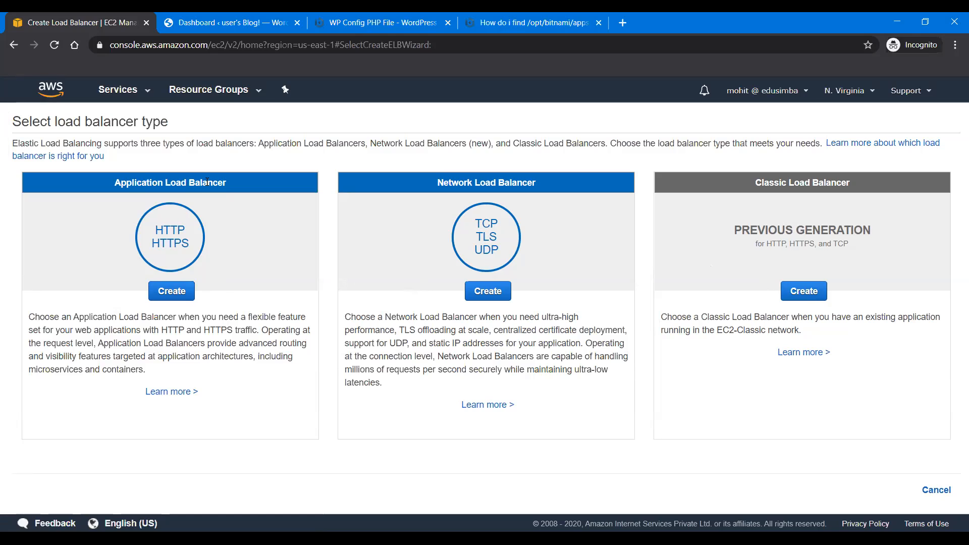
Step: Choose the Application Load Balancer type and name the new load balancer aws-demo
click(177, 291)
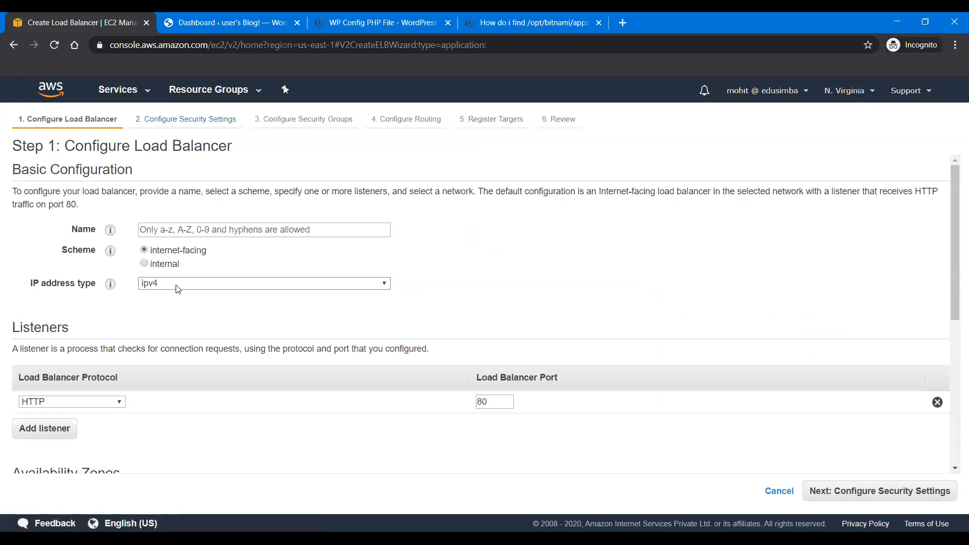
click(209, 231)
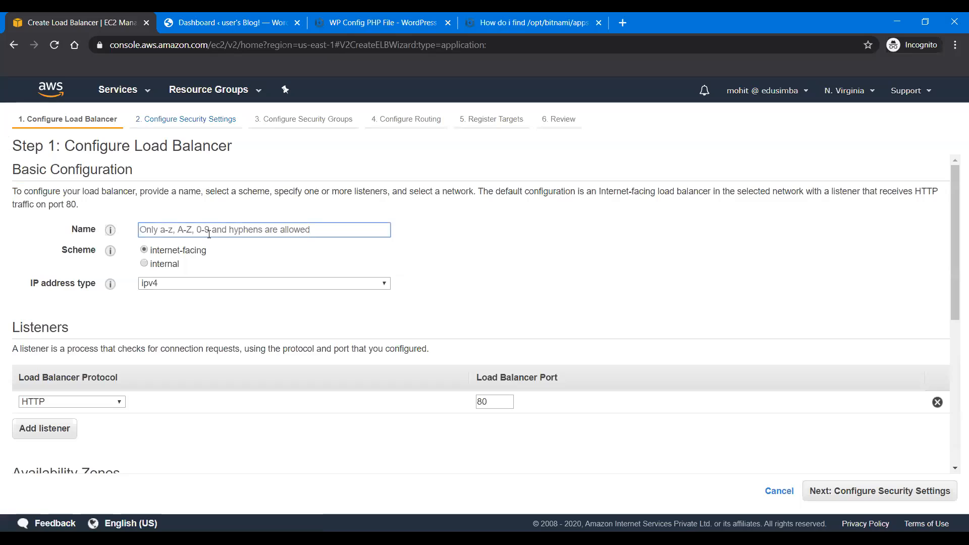
text(aws-demo)
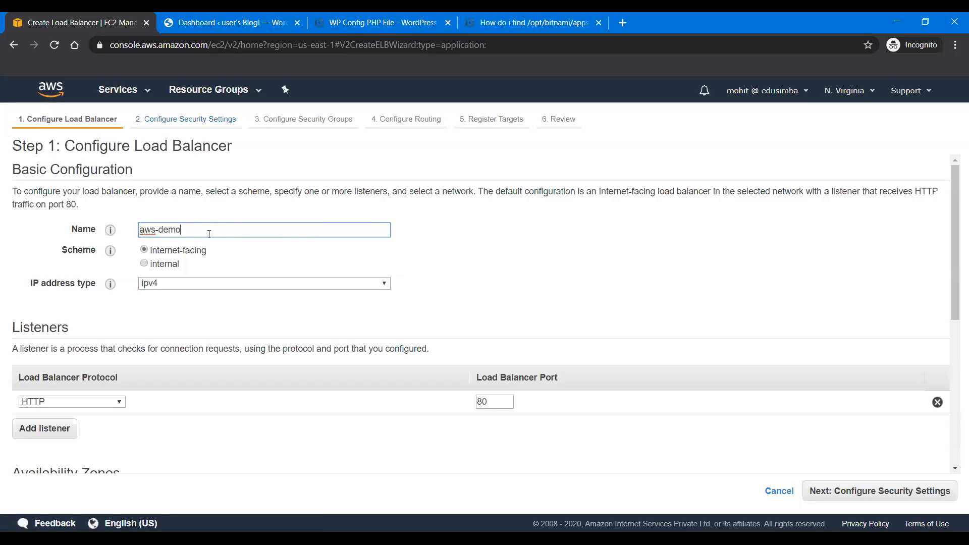
Step: Enable all six availability zones, us-east-1a through us-east-1f, for the load balancer and continue to the security settings
scroll(232, 409, down, 3)
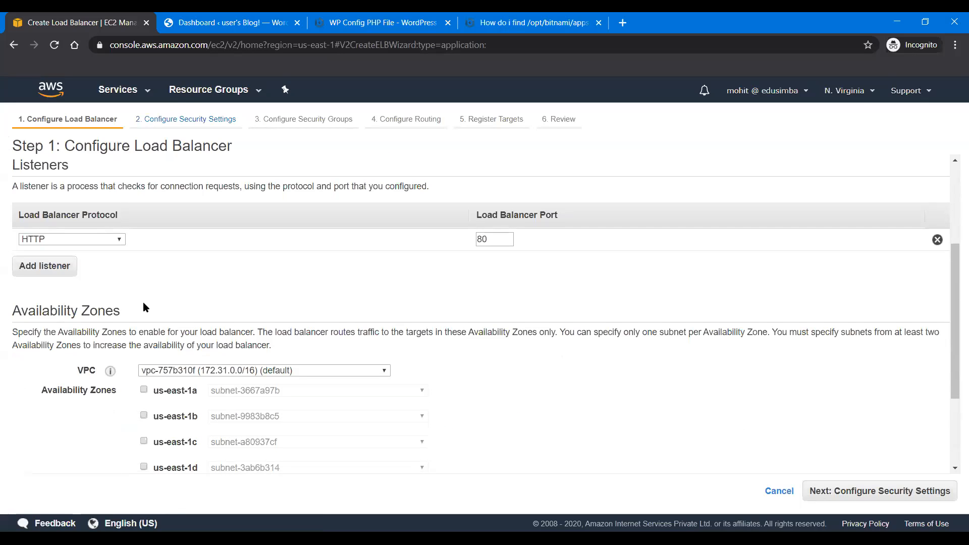
scroll(143, 302, down, 1)
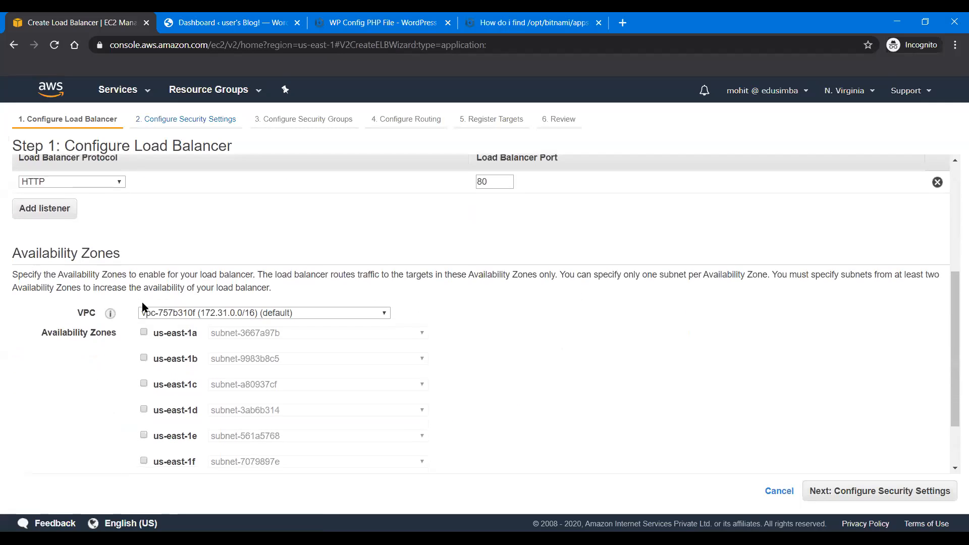
click(144, 333)
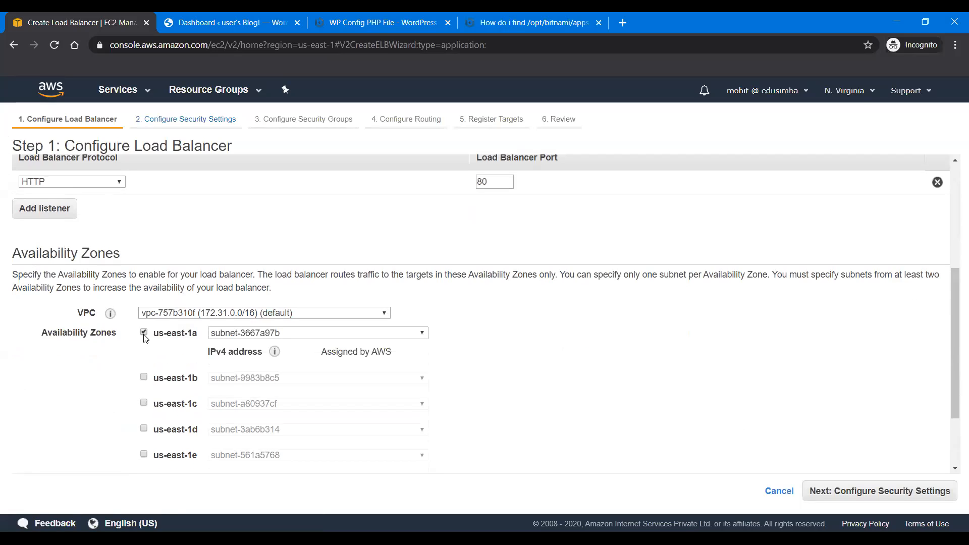
click(144, 377)
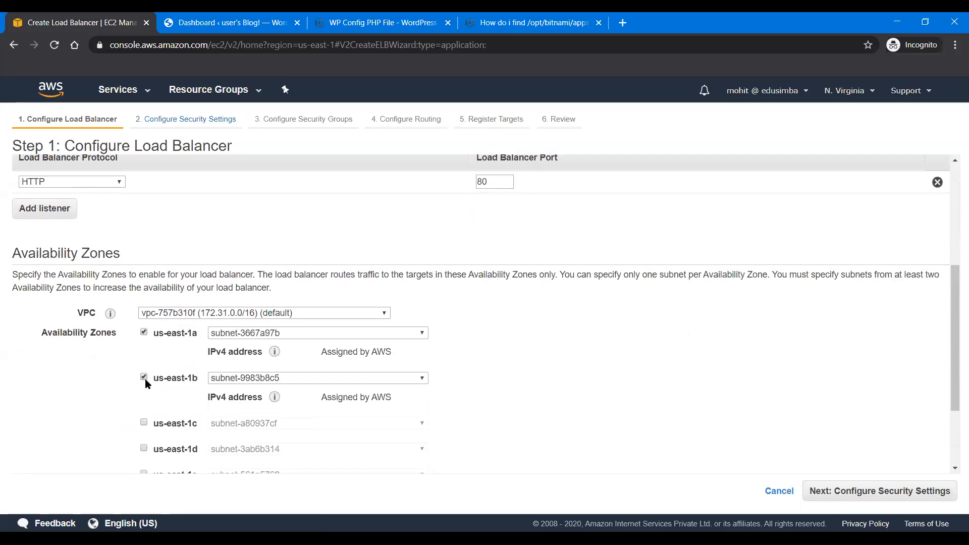
click(144, 423)
scroll(145, 424, down, 2)
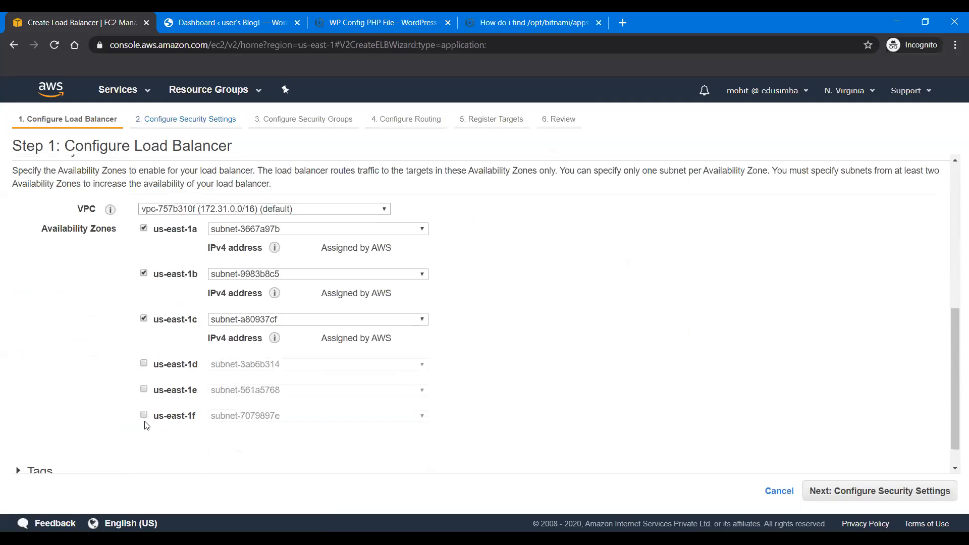
click(144, 365)
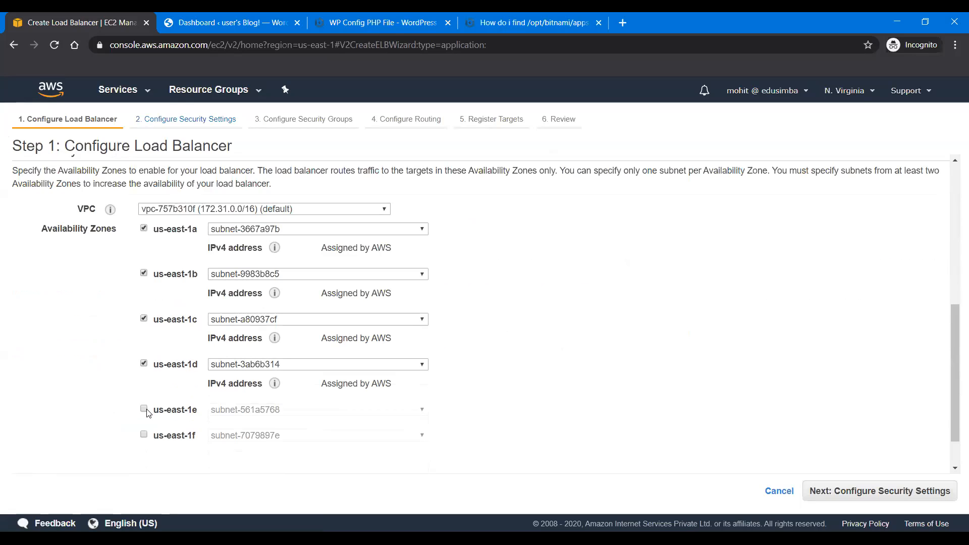
click(145, 409)
click(144, 454)
scroll(142, 439, down, 2)
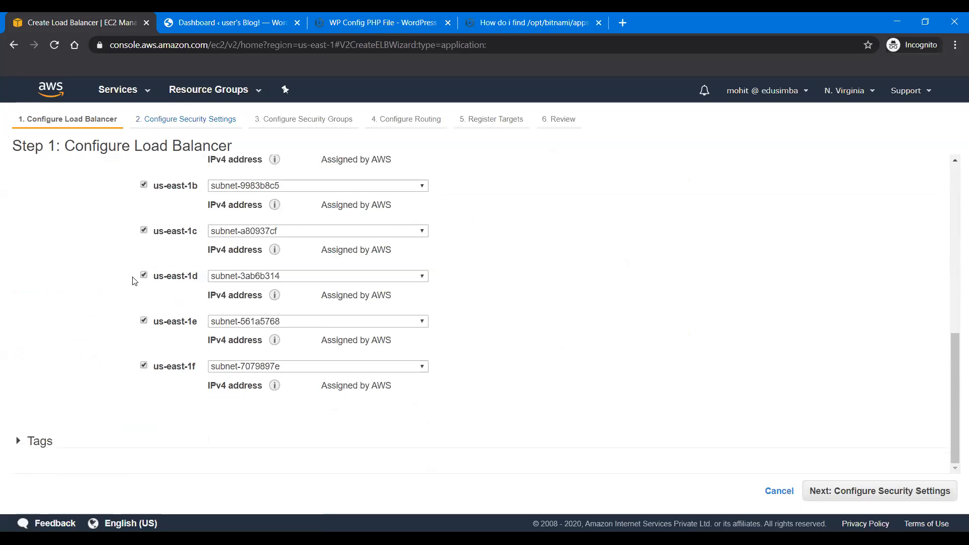
scroll(132, 280, up, 6)
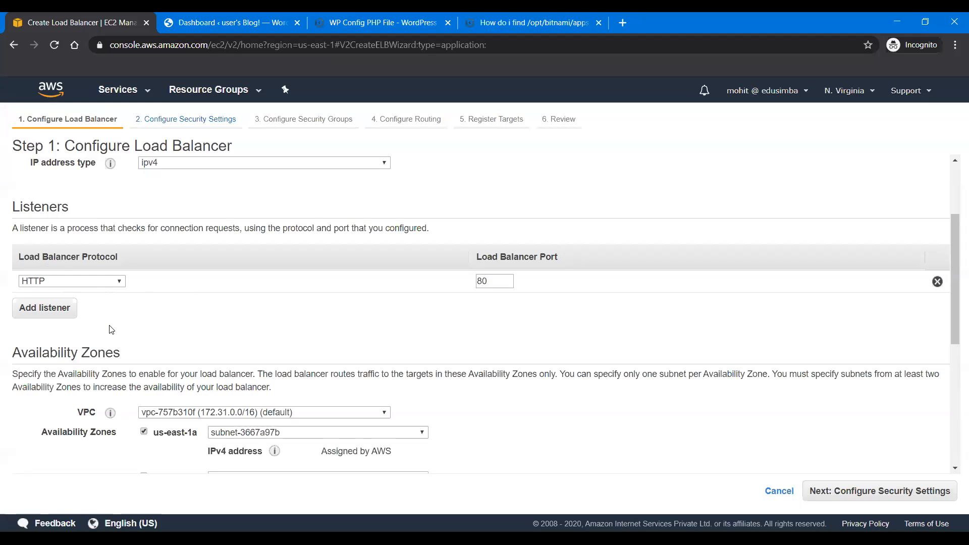
scroll(478, 350, down, 6)
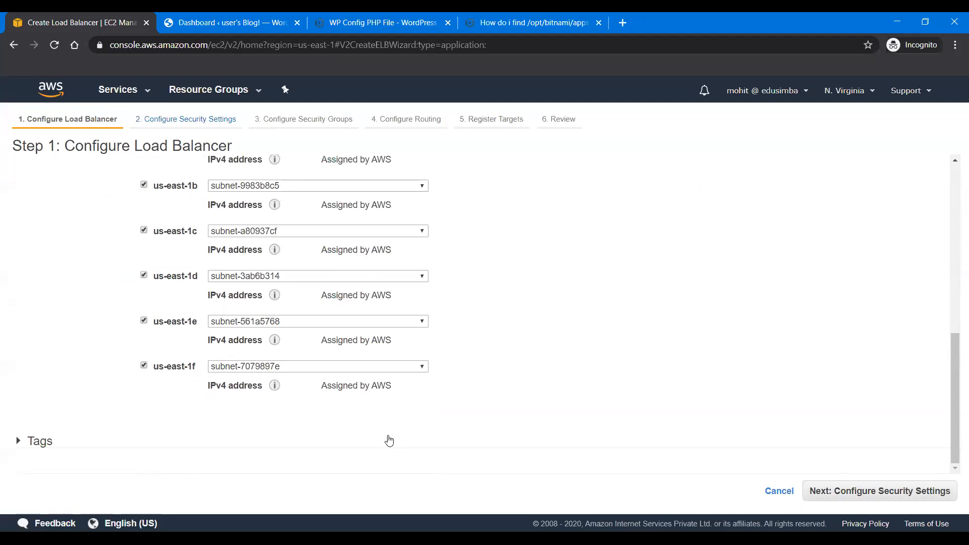
click(858, 491)
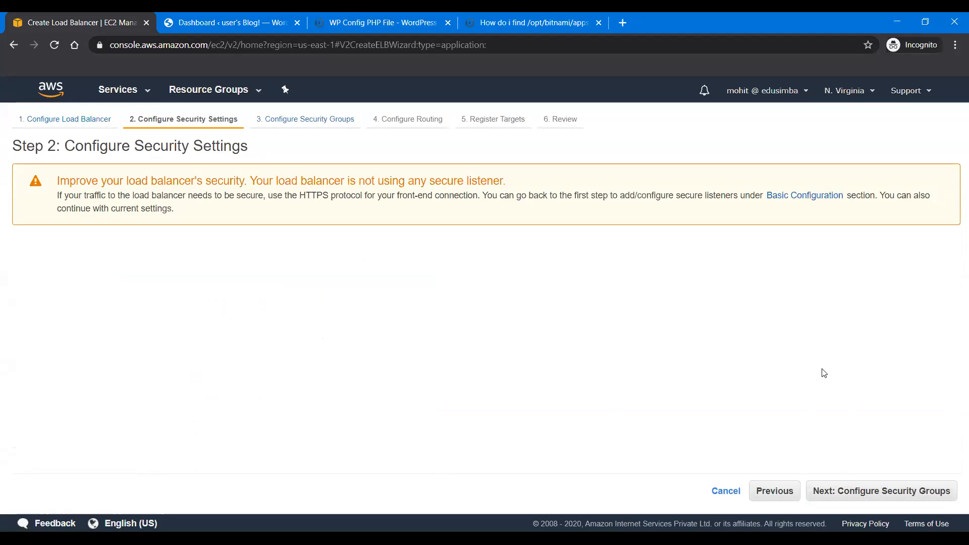
Step: Assign a newly created security group with its rule type set to HTTP, and continue to the routing configuration
click(861, 483)
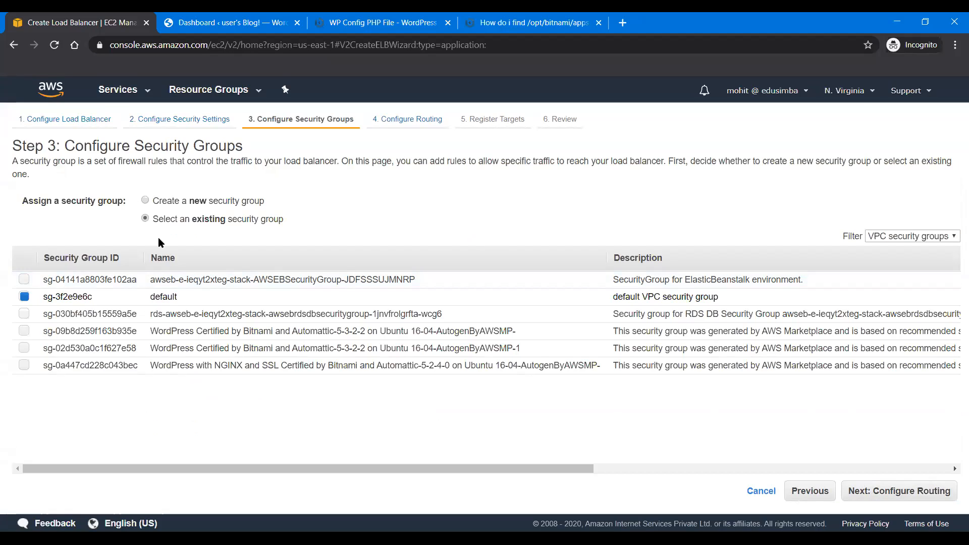
click(145, 200)
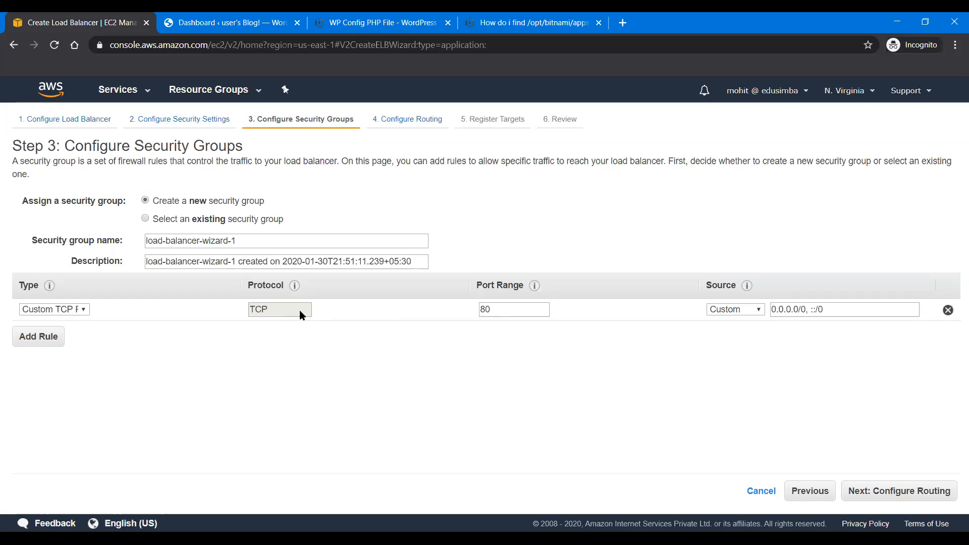
click(78, 310)
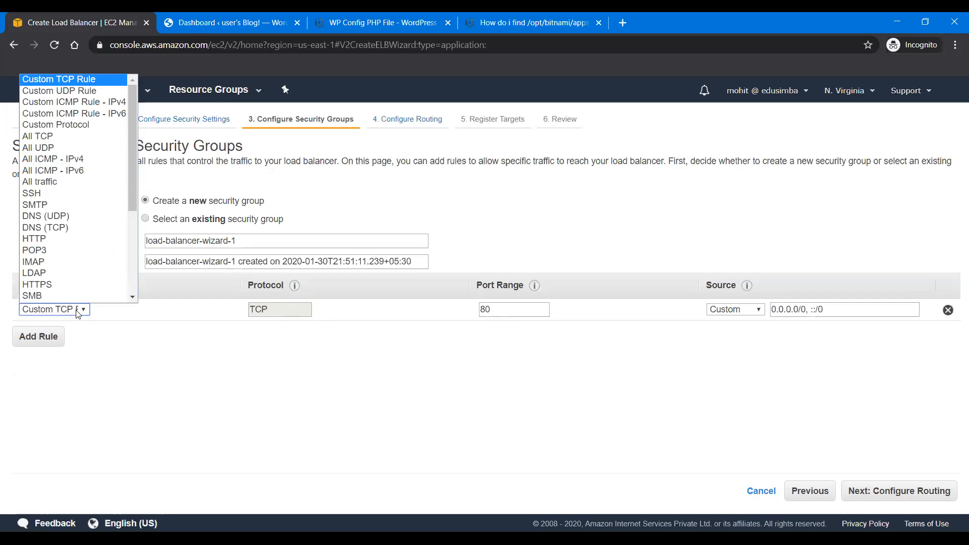
click(71, 238)
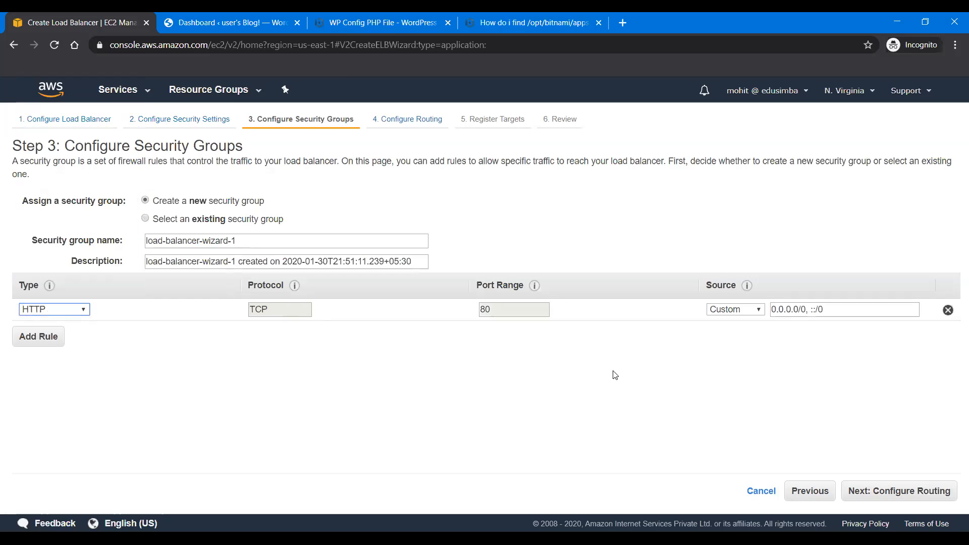
click(890, 482)
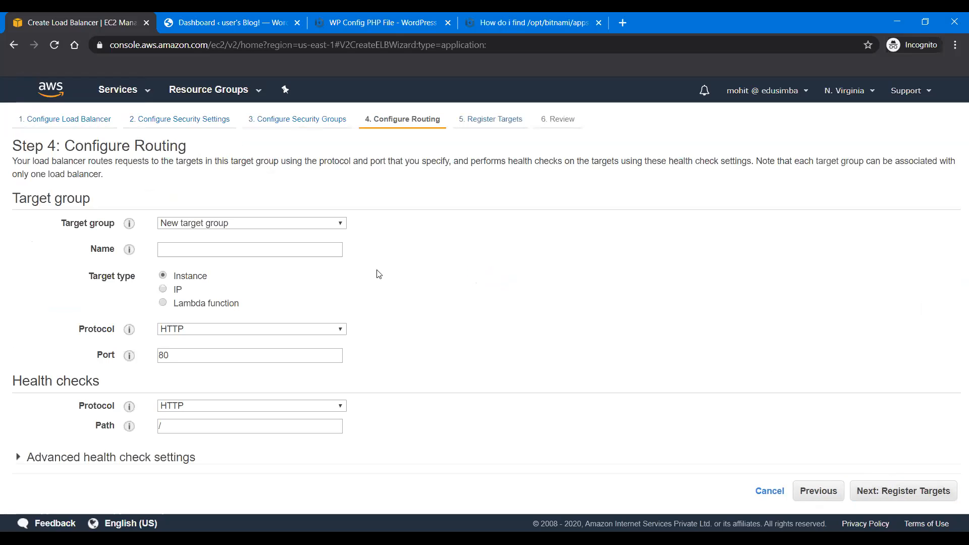
Step: Route to a new target group named AWSDemo
click(258, 224)
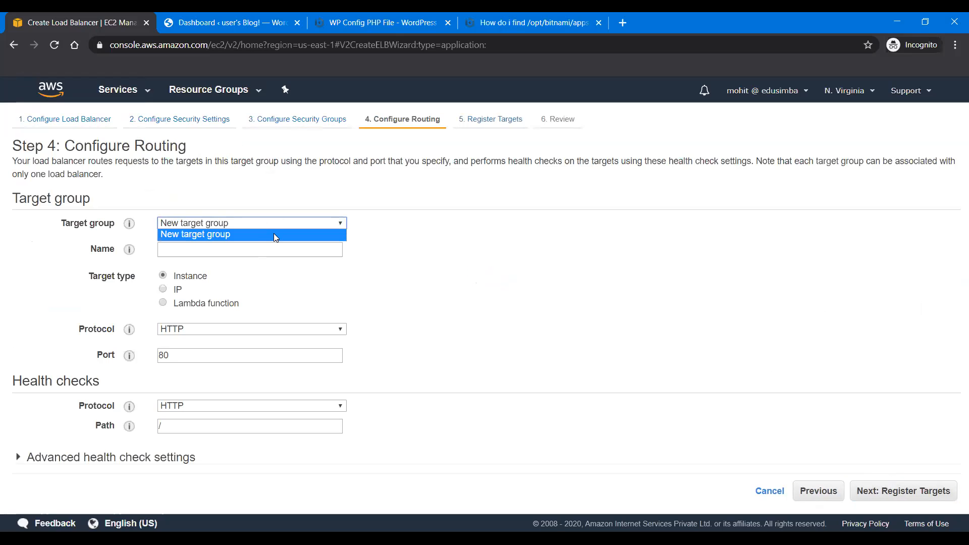
click(261, 233)
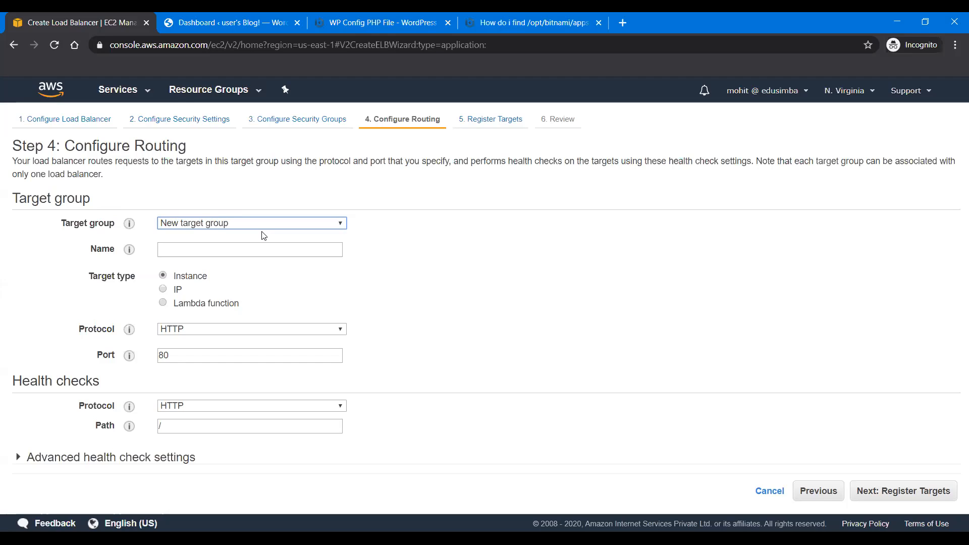
click(222, 254)
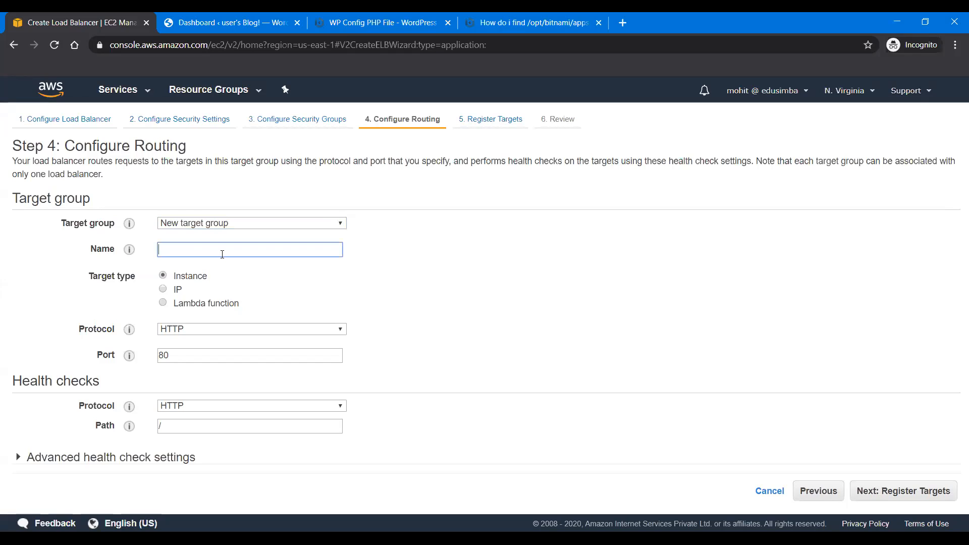
text(AWS)
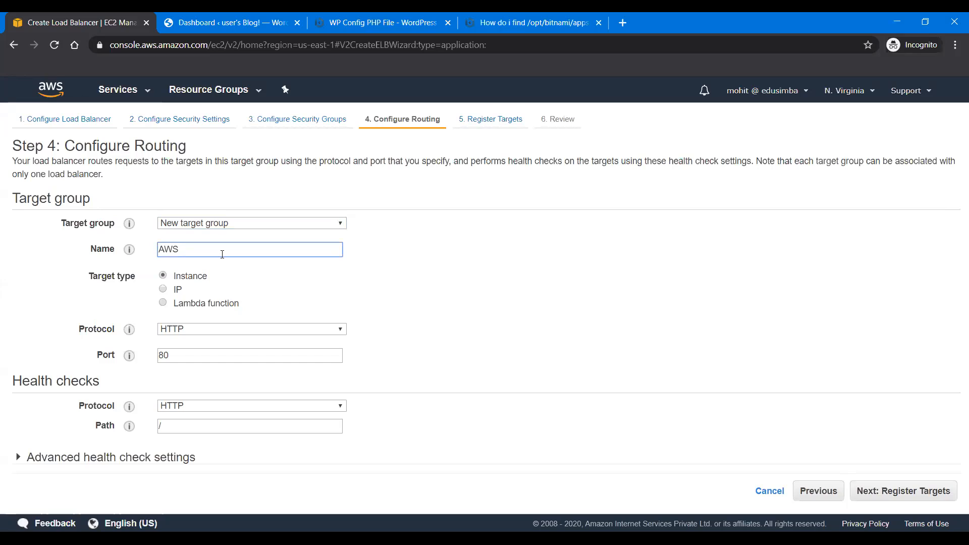
text(Demo)
Step: Expand the advanced health check settings and examine the path, healthy and unhealthy thresholds, and success codes
click(90, 458)
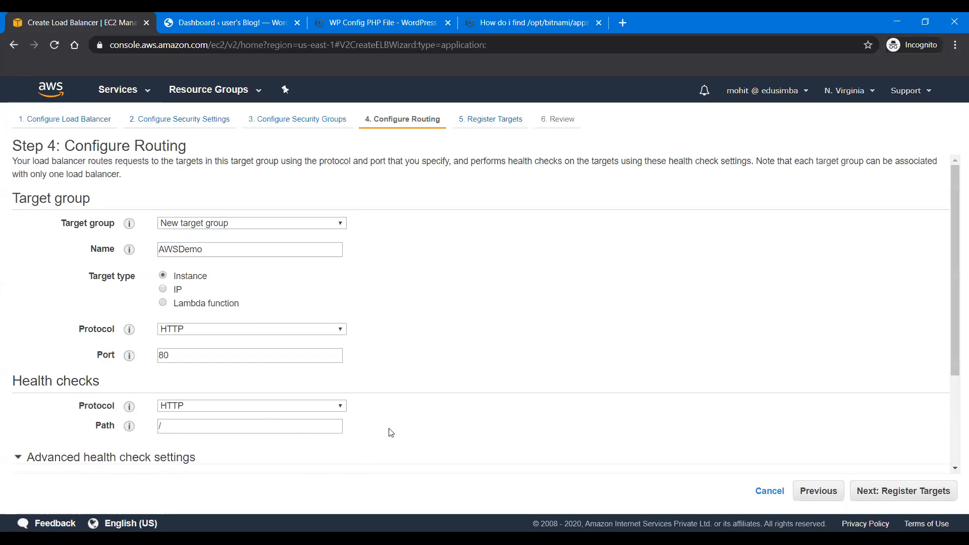
scroll(392, 430, down, 3)
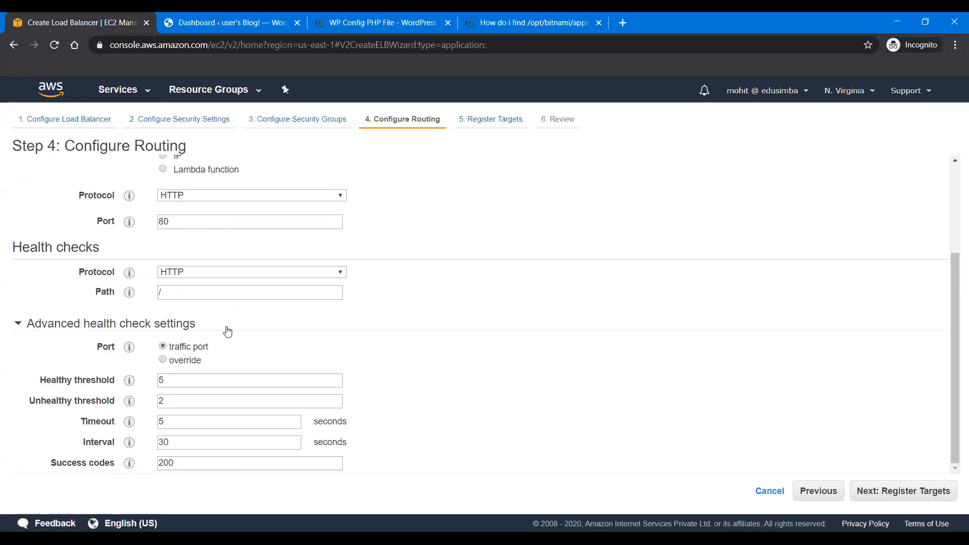
click(175, 295)
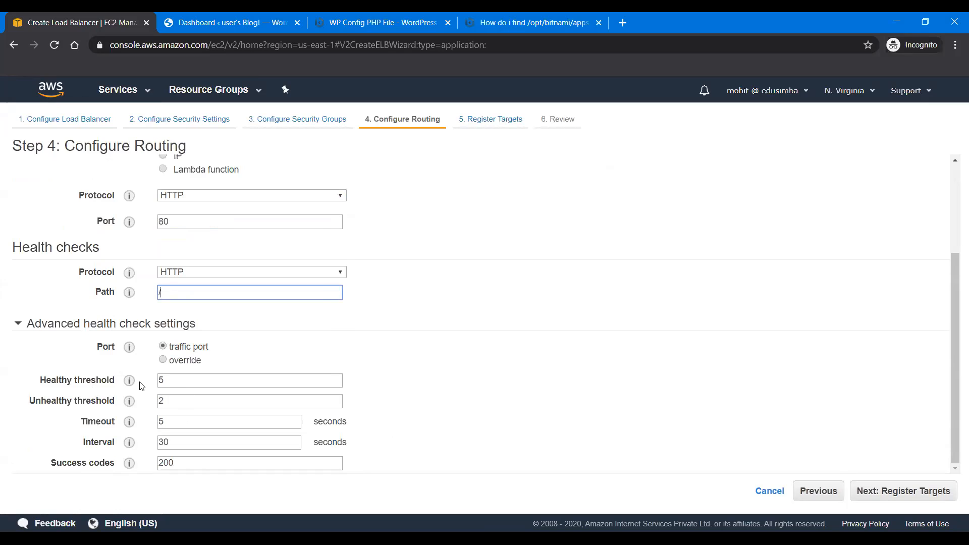
mouse_move(130, 384)
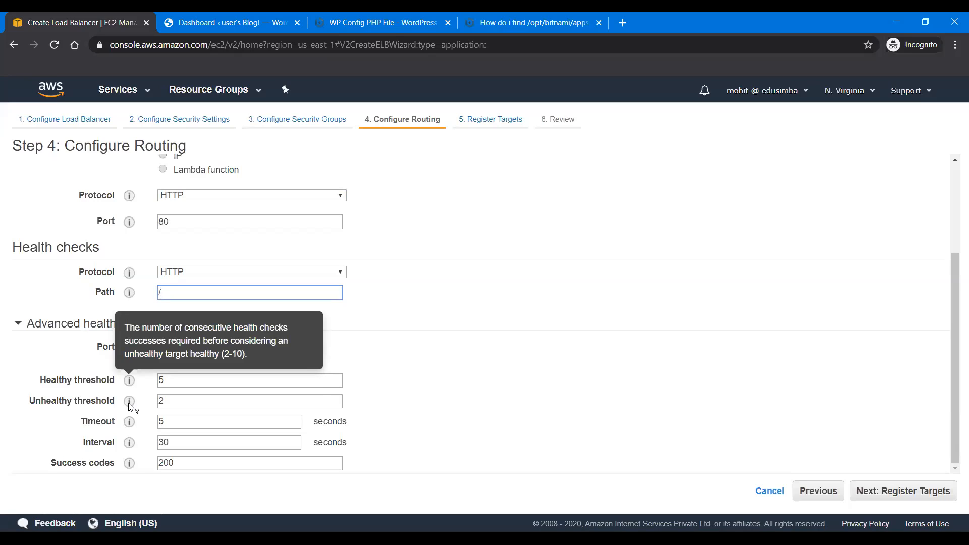
mouse_move(130, 406)
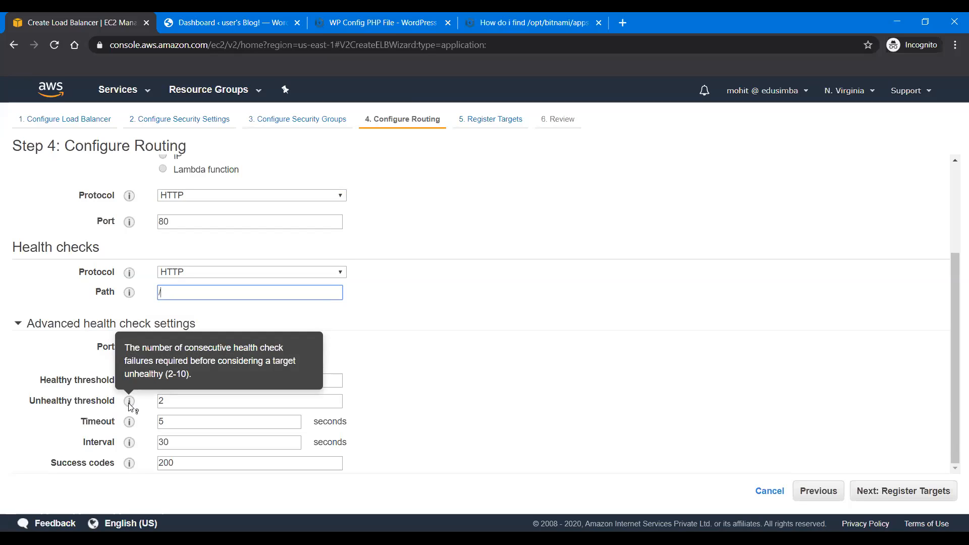
click(514, 339)
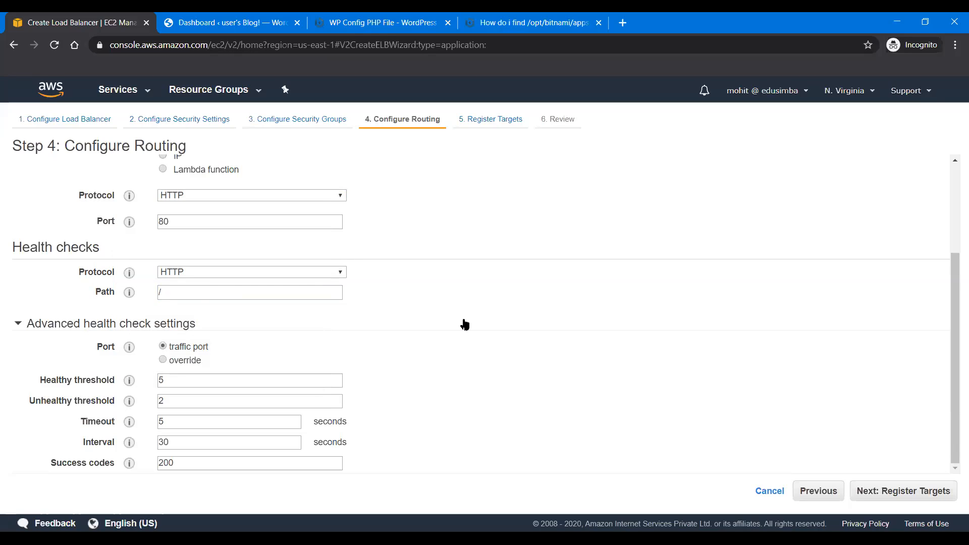
double_click(187, 462)
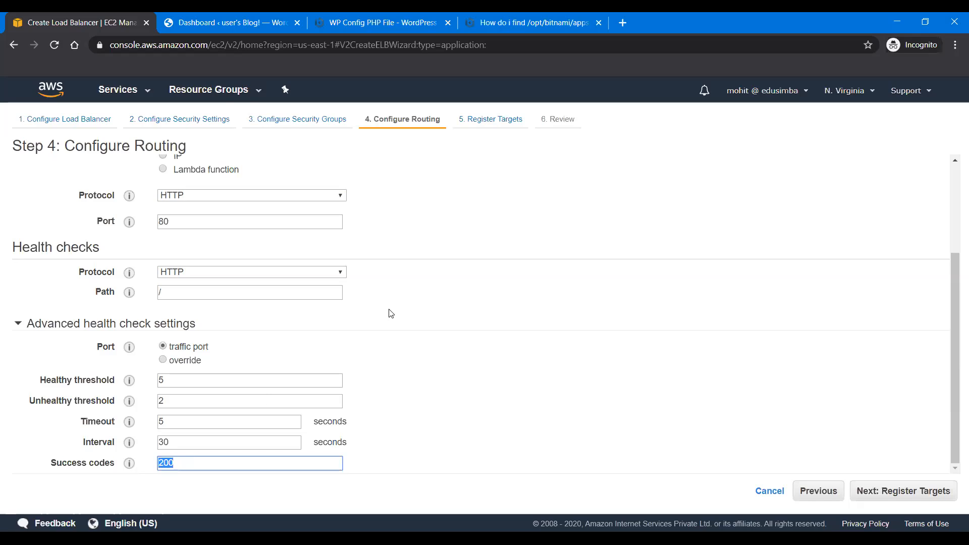
click(173, 401)
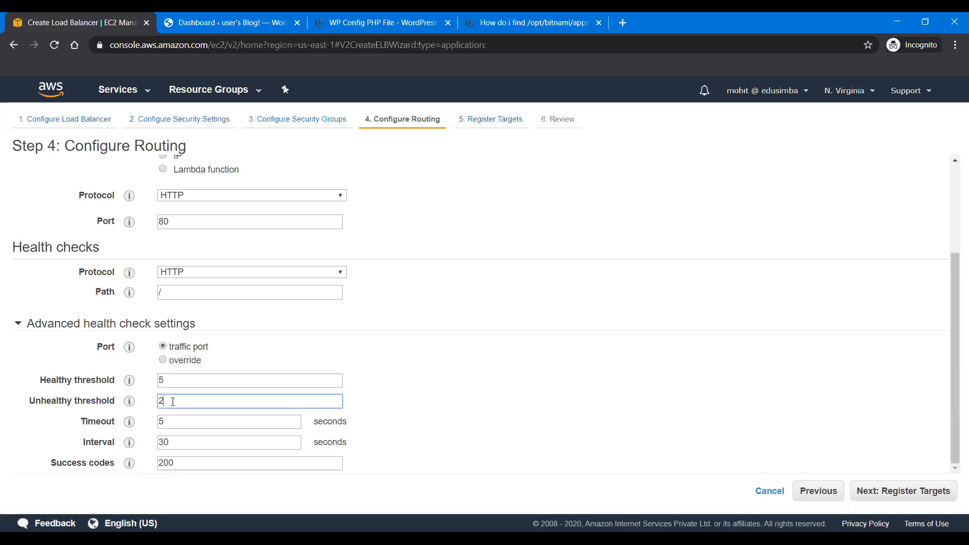
click(189, 463)
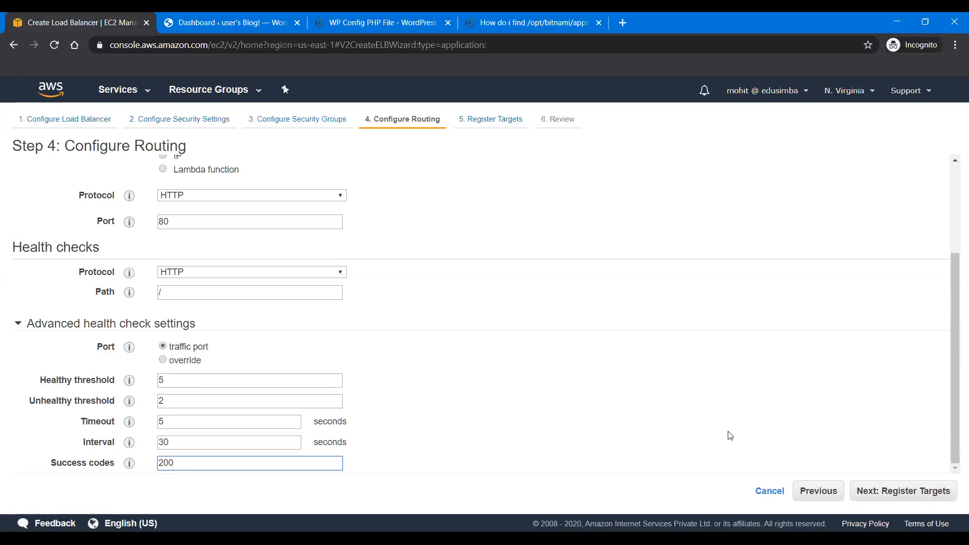
Step: Register the Wordpress Demo instance as a target on port 80 and proceed to the load balancer review
click(906, 492)
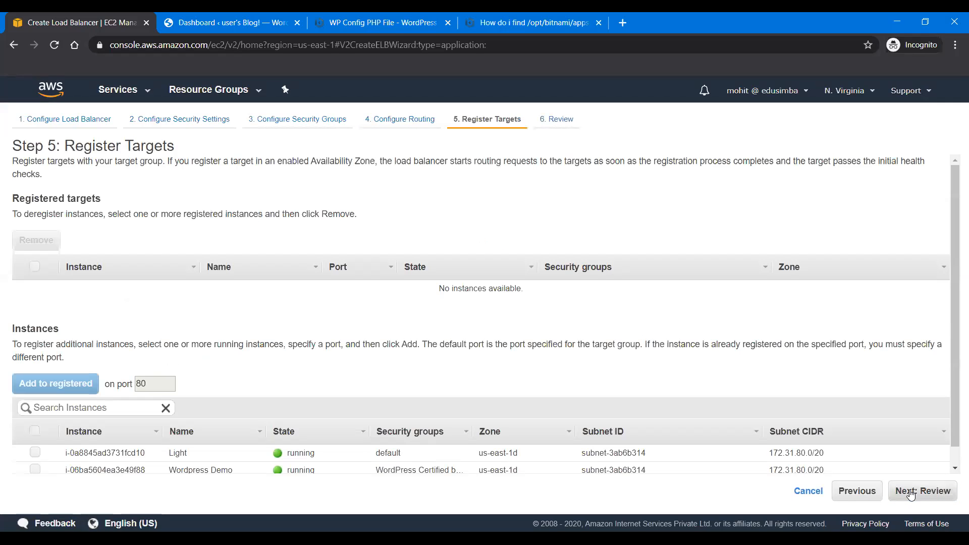
scroll(638, 366, down, 1)
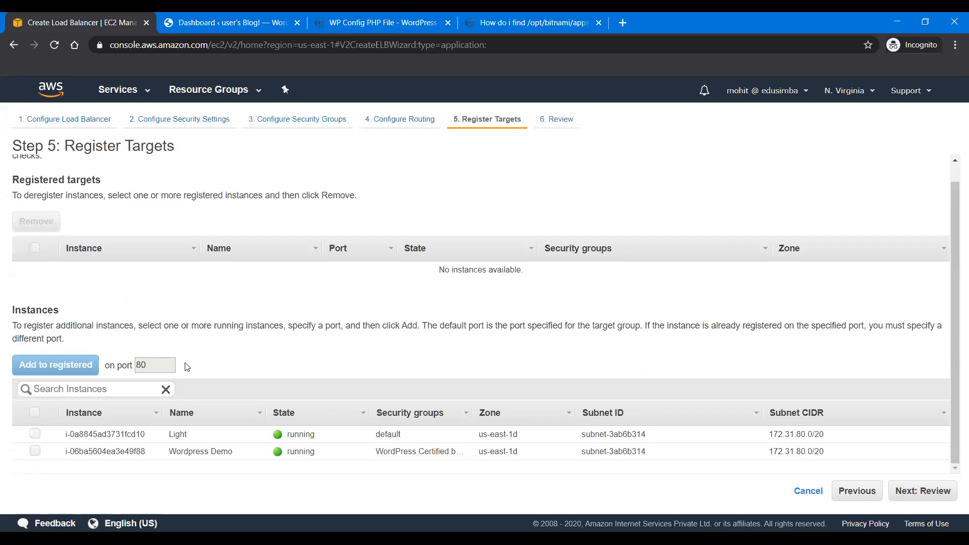
click(36, 450)
click(81, 364)
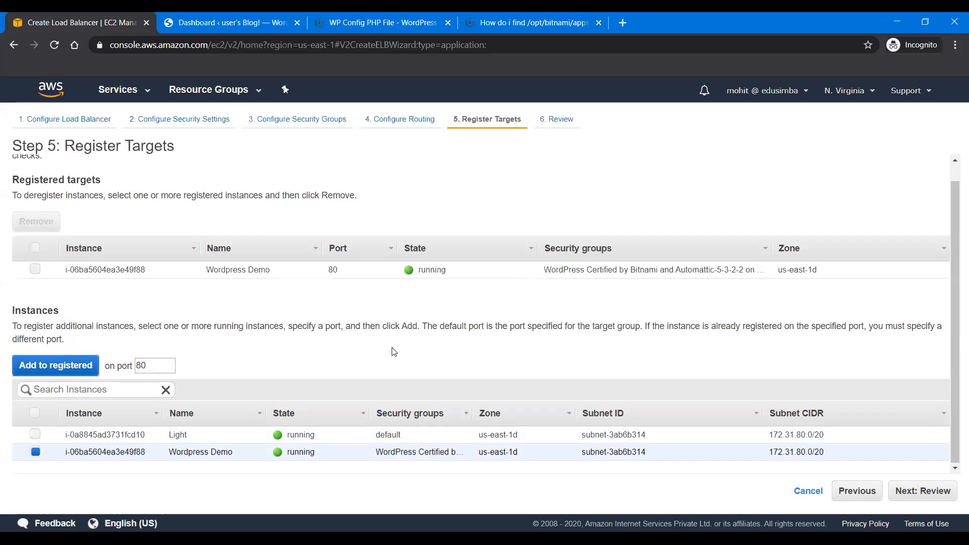
click(919, 491)
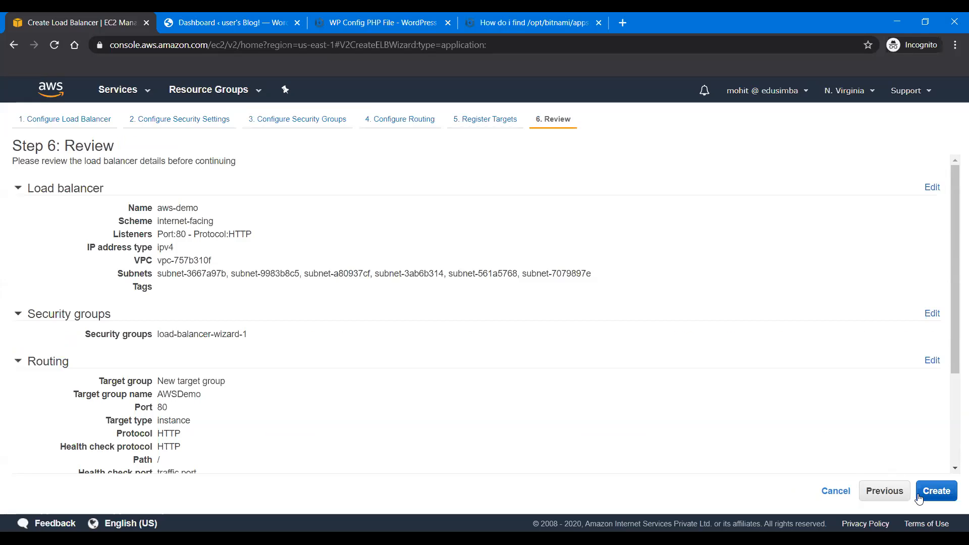
Step: Review the load balancer, security group, routing and target settings, create the aws-demo load balancer, and close the creation status page
scroll(701, 338, down, 3)
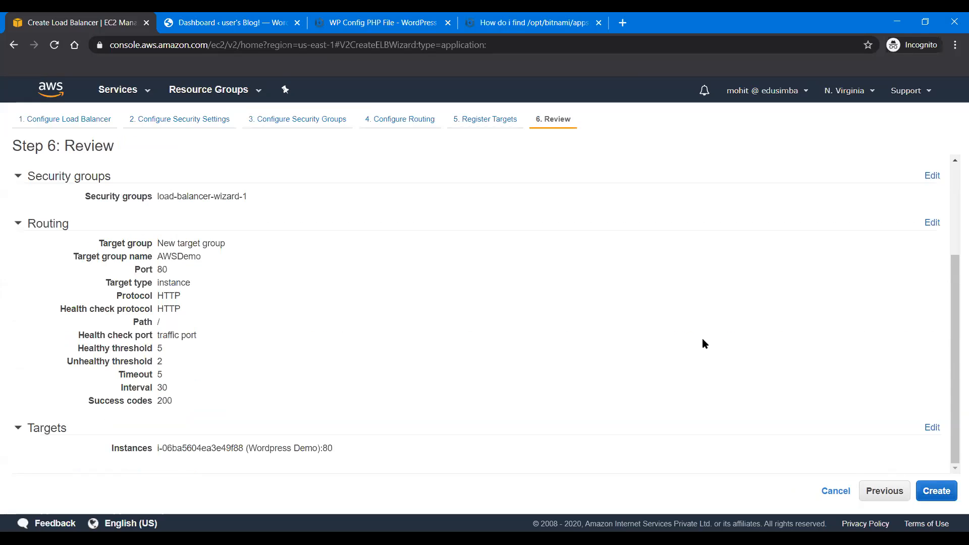
scroll(704, 342, up, 3)
scroll(703, 339, down, 2)
scroll(702, 340, up, 2)
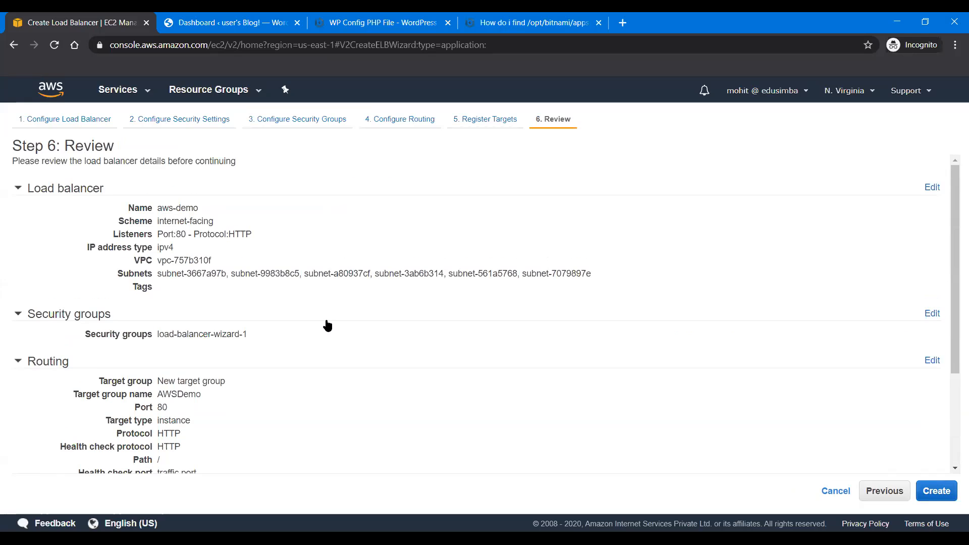
scroll(307, 385, down, 3)
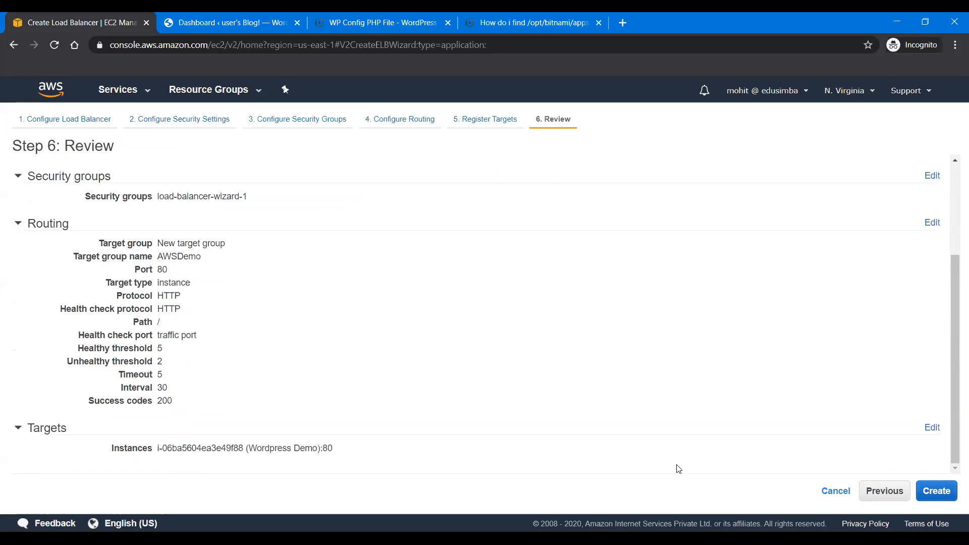
click(935, 492)
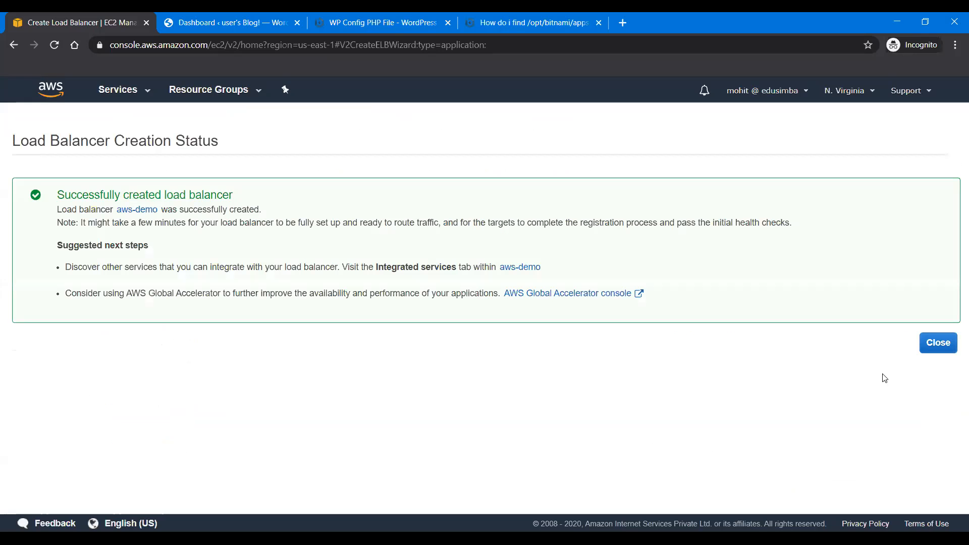
click(938, 343)
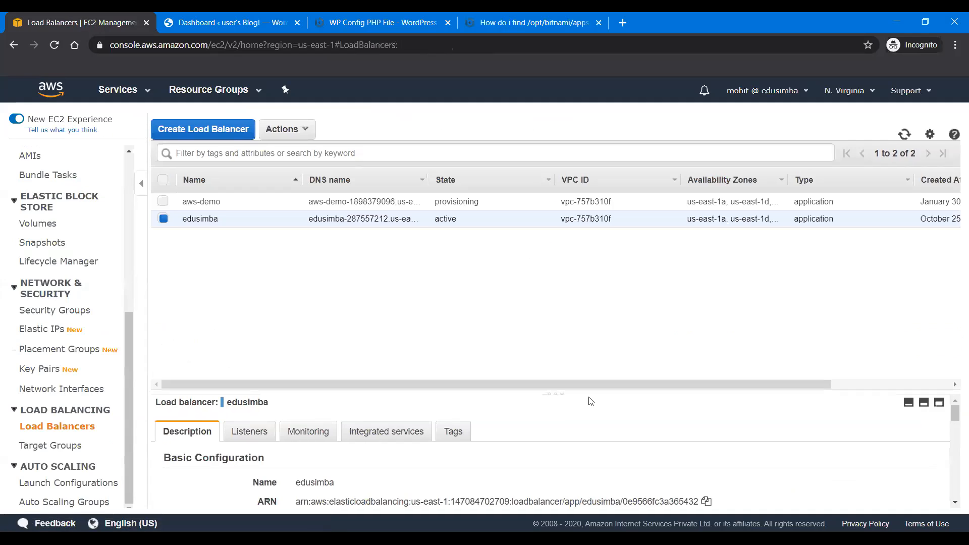
Step: Inspect the listeners and CloudWatch monitoring graphs of the edusimba load balancer
click(253, 435)
drag(564, 394, 573, 285)
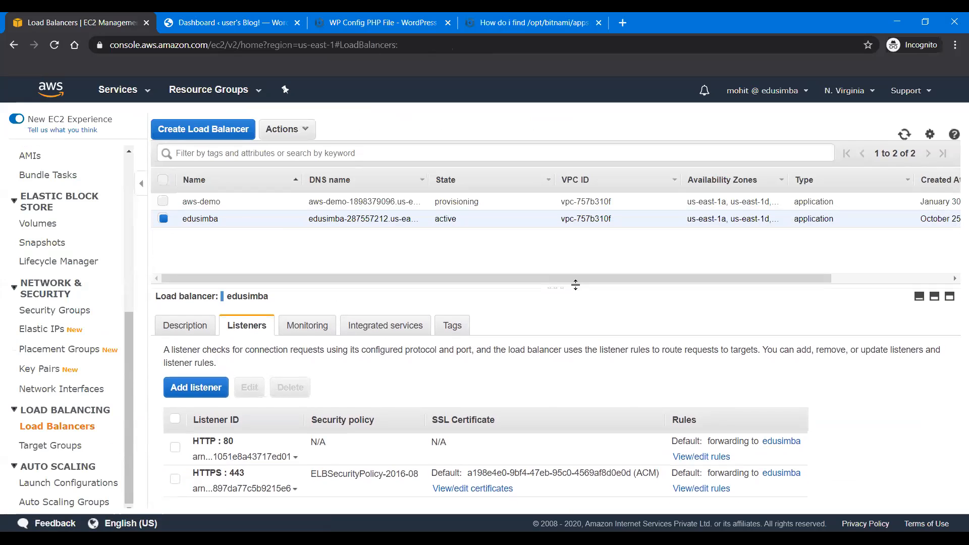
click(321, 324)
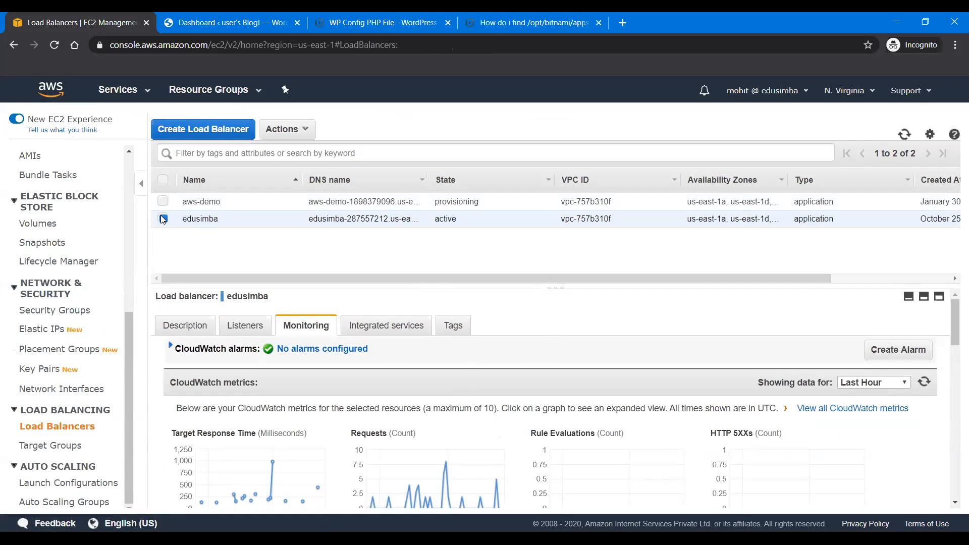
Step: Select only the aws-demo load balancer and inspect its listeners, description and integrated services
click(162, 203)
click(162, 218)
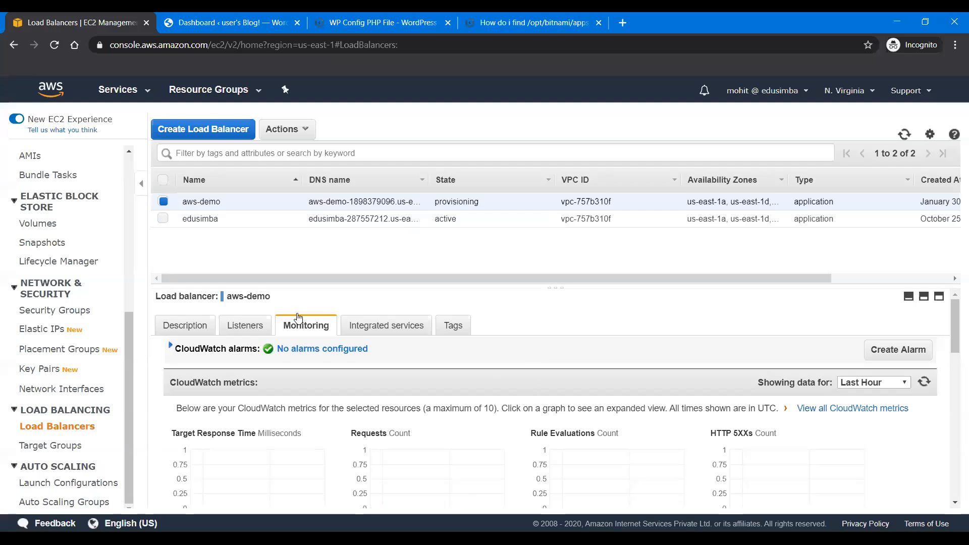
click(247, 325)
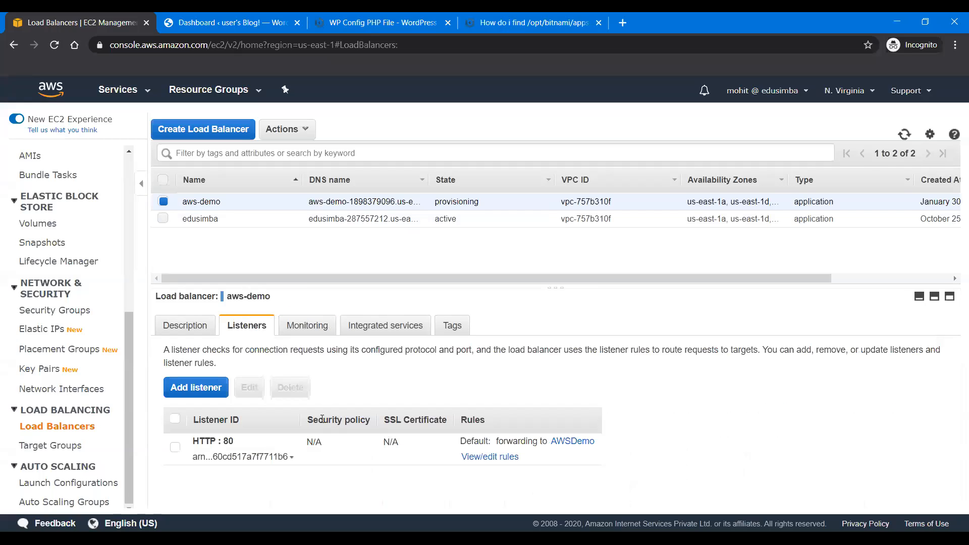
click(190, 330)
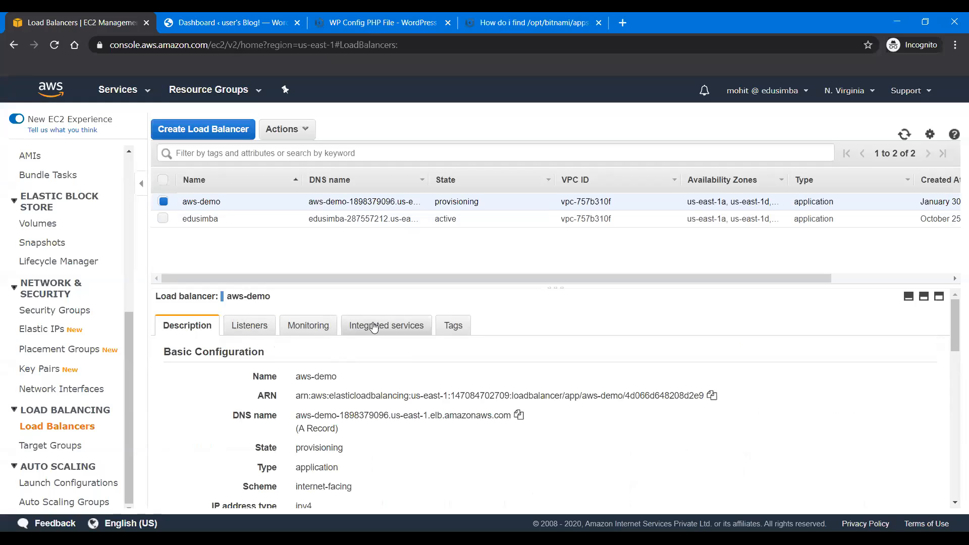
click(373, 328)
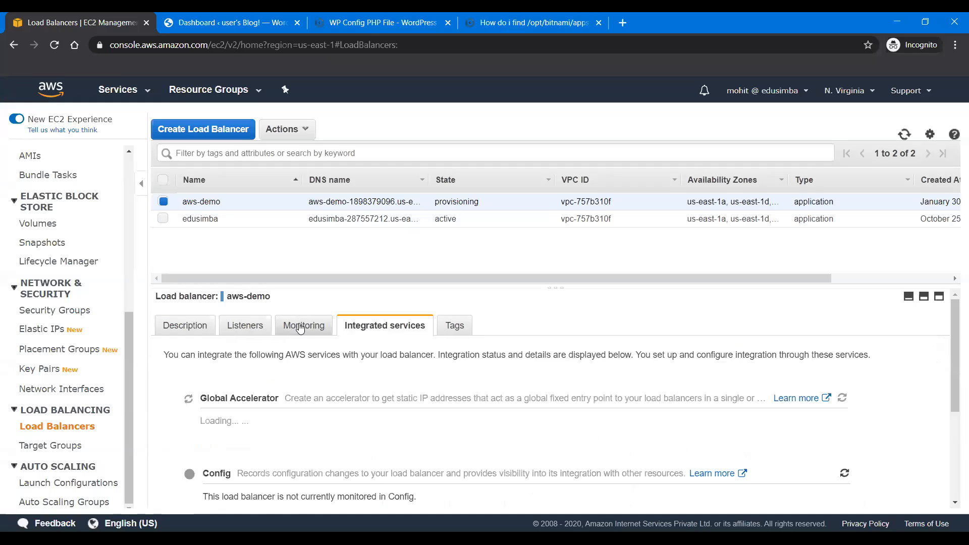
drag(560, 289, 561, 227)
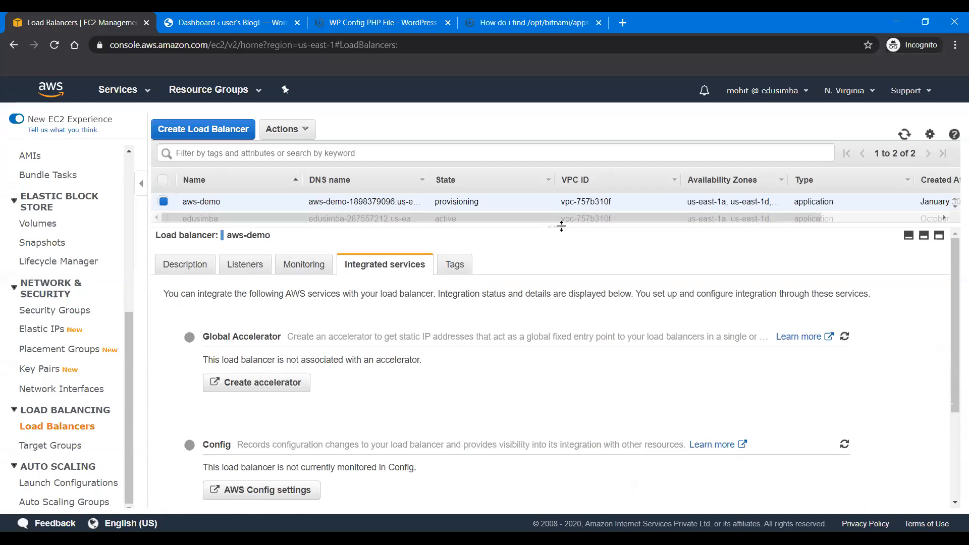
Step: Examine the CloudWatch metrics of aws-demo, including the HTTP error, connection and capacity unit graphs
click(306, 265)
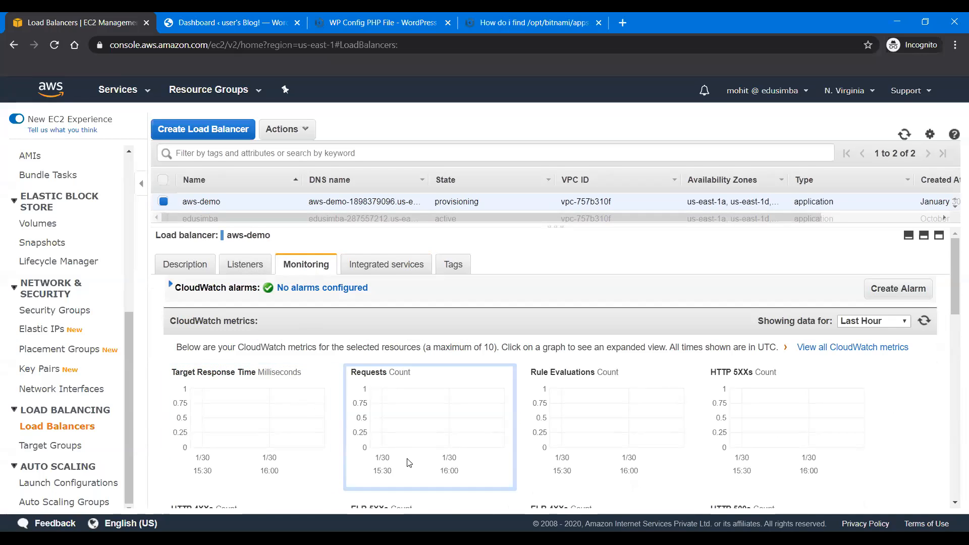
scroll(407, 459, down, 4)
scroll(408, 460, down, 6)
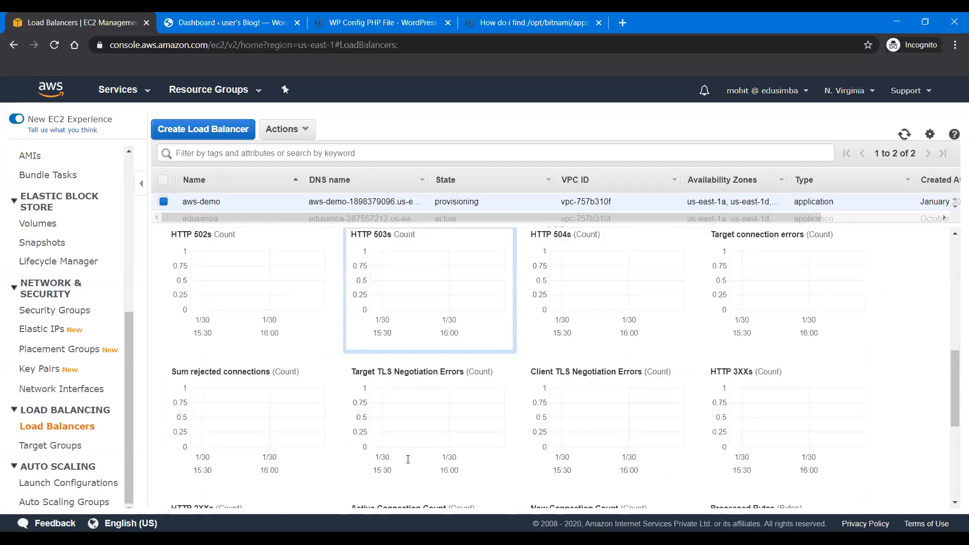
scroll(408, 459, up, 4)
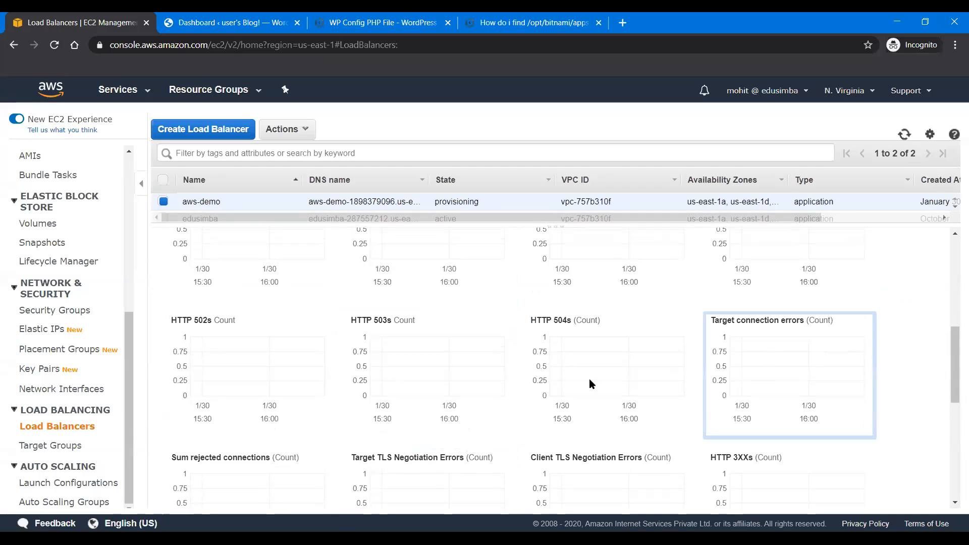
scroll(588, 381, up, 2)
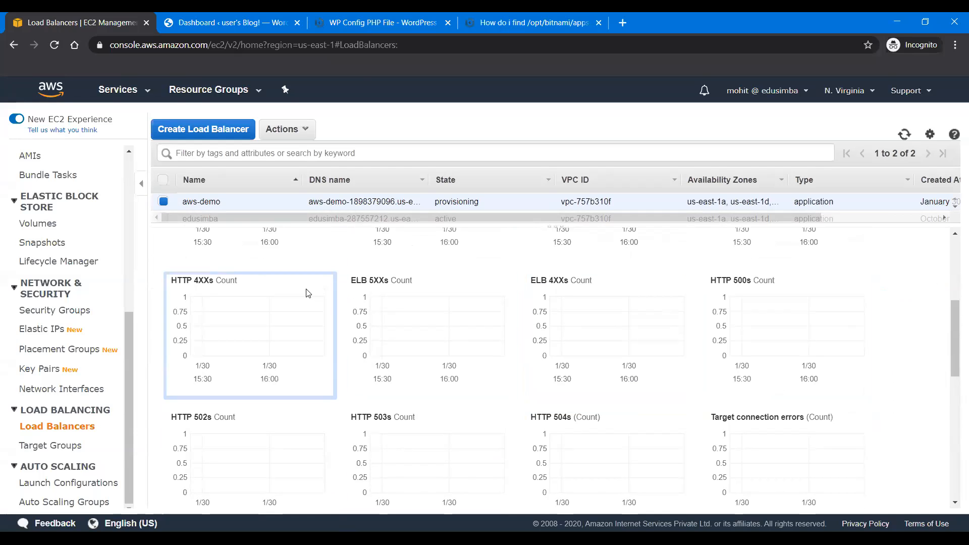
scroll(308, 293, up, 5)
scroll(307, 293, down, 10)
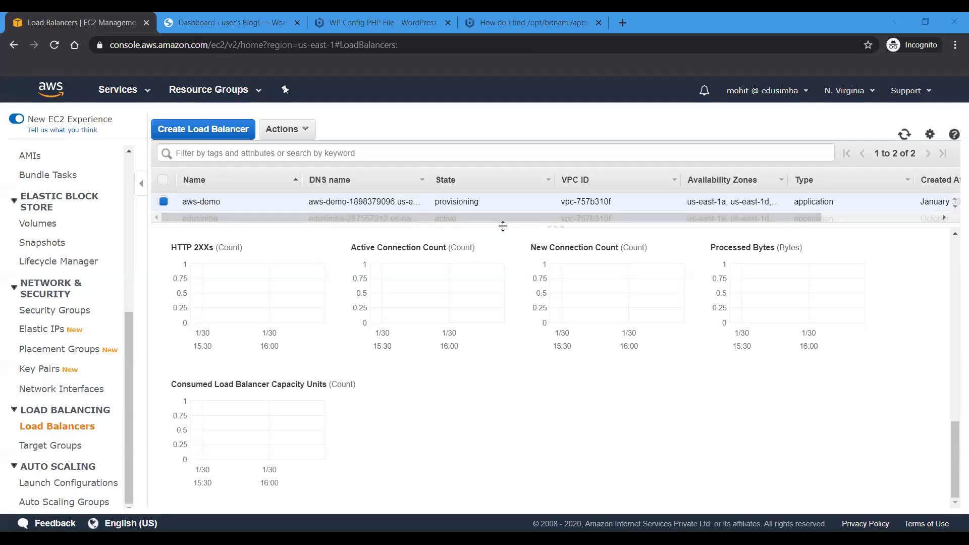
Step: Show the basic configuration of aws-demo and copy its DNS name
drag(502, 223, 528, 399)
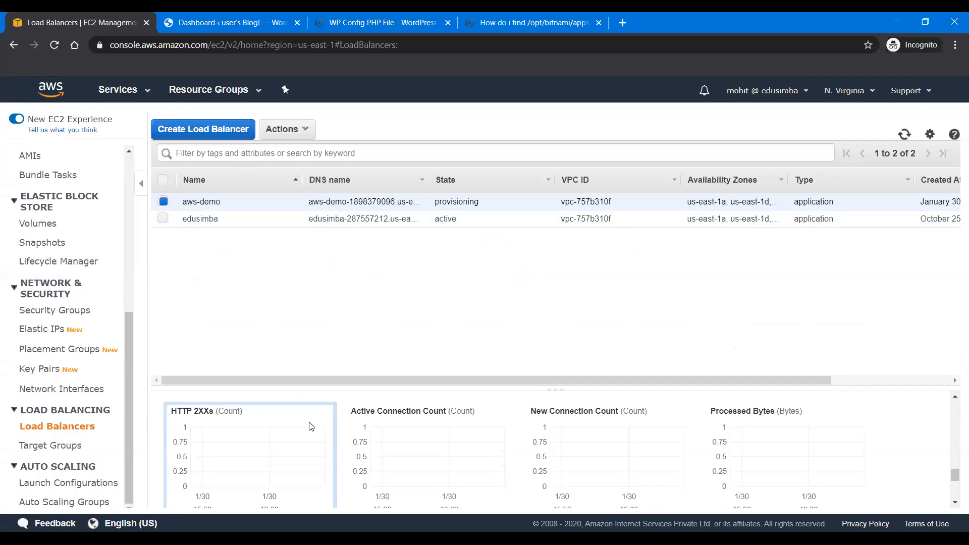
scroll(306, 426, up, 5)
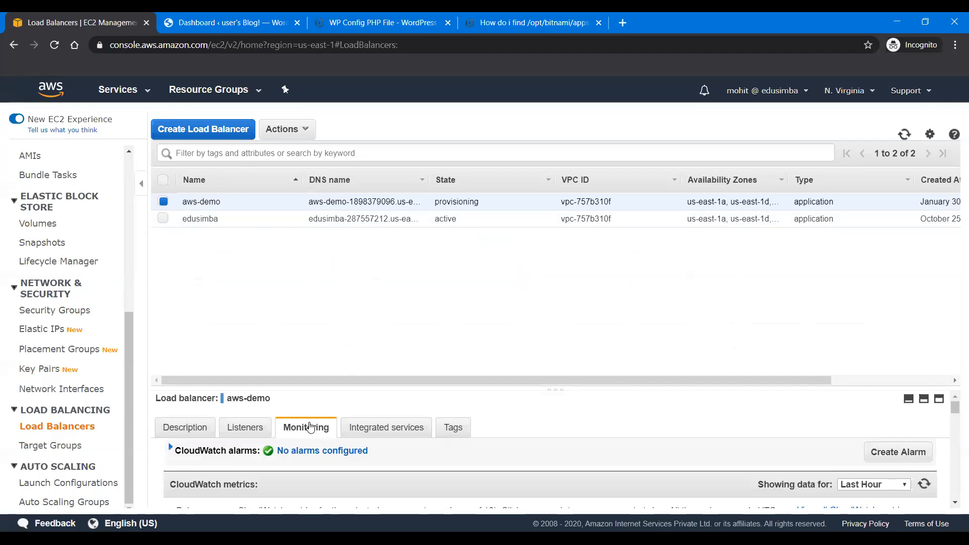
click(194, 428)
drag(629, 389, 624, 247)
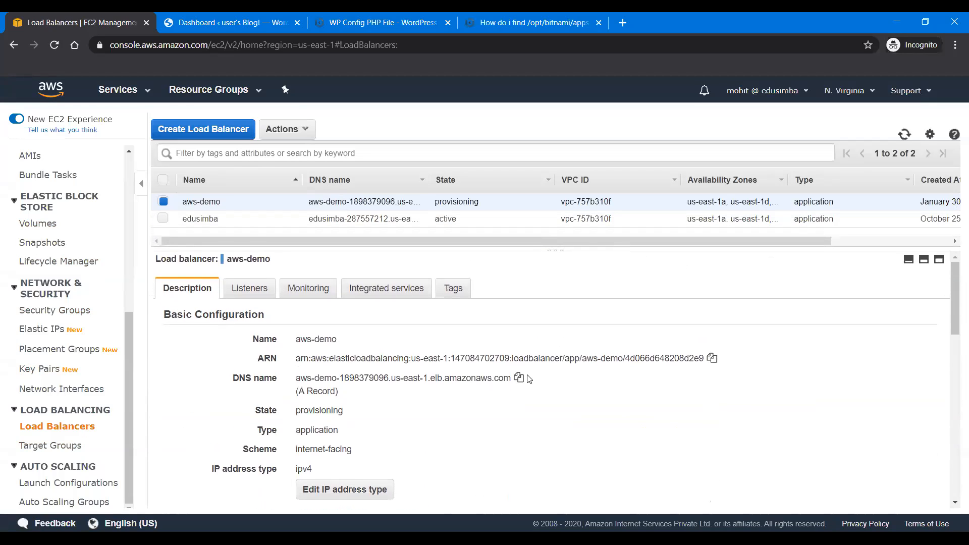
click(518, 379)
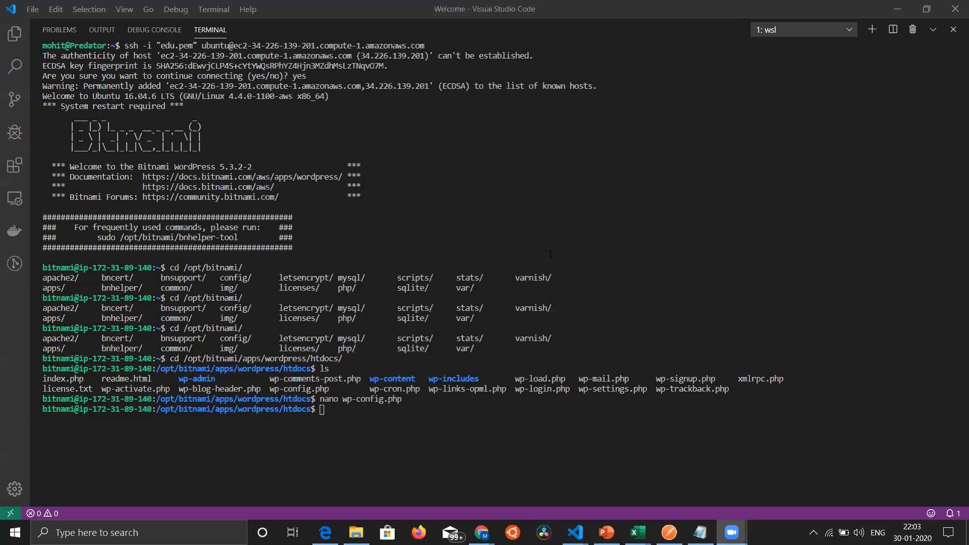
Step: In the Visual Studio Code terminal, rerun the nano wp-config.php command to reopen the WordPress configuration file
click(362, 195)
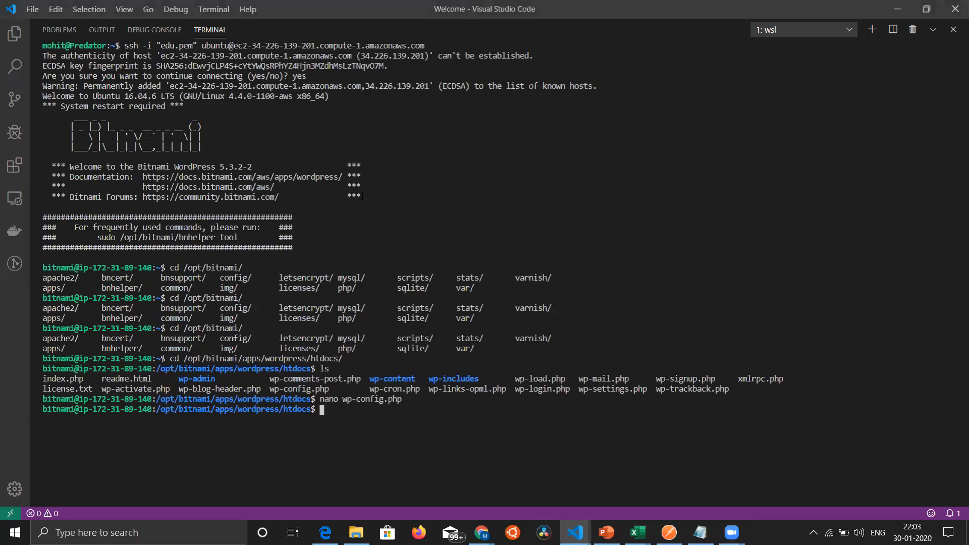
key(Up)
key(Down)
key(Up)
key(Return)
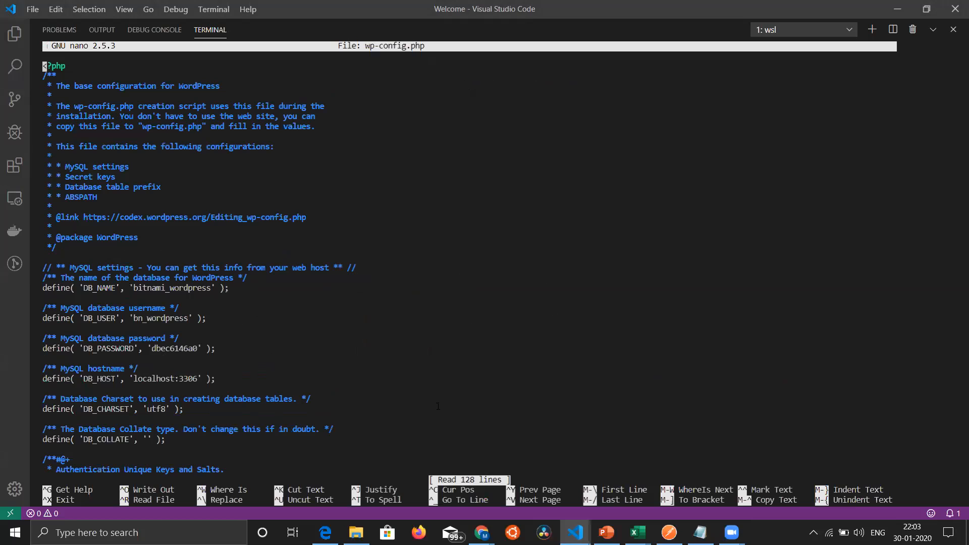
Step: Examine the HTTP_HOST, WP_SITEURL and WP_HOME definitions near the end of wp-config.php, and exit the nano editor
key(Down)
key(Down)
key(Down)
key(Down)
key(Down)
key(Down)
key(Down)
key(Down)
key(Down)
key(Down)
key(Down)
key(Down)
key(Down)
key(Down)
key(Down)
key(Down)
key(Down)
key(Down)
key(Down)
key(Down)
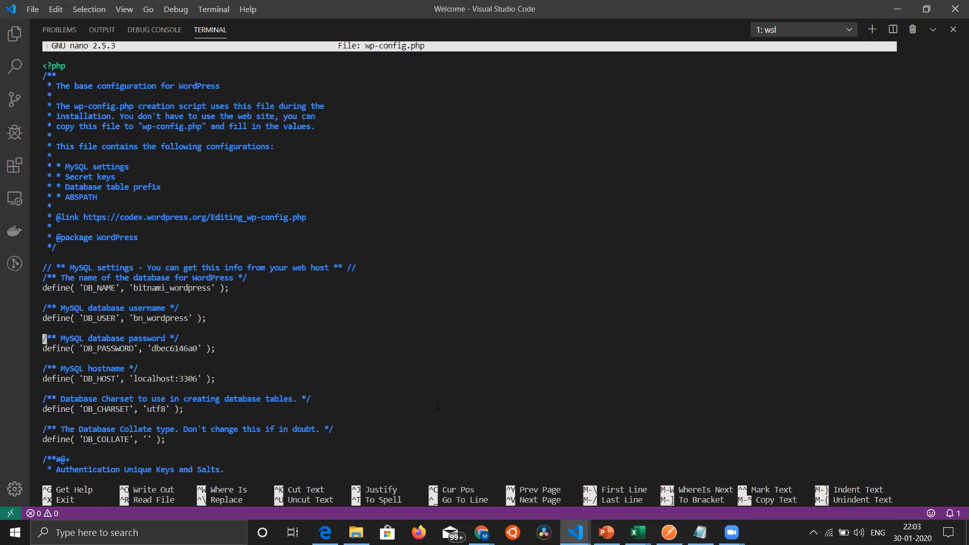
key(Down)
key(Down)
key(Down)
key(Down)
key(Down)
key(Down)
key(Down)
key(Down)
key(Down)
key(Down)
key(Down)
key(Down)
key(Down)
key(Down)
key(Down)
key(Down)
key(Down)
key(Down)
key(Down)
key(Down)
key(Down)
key(Down)
key(Down)
key(Down)
key(Down)
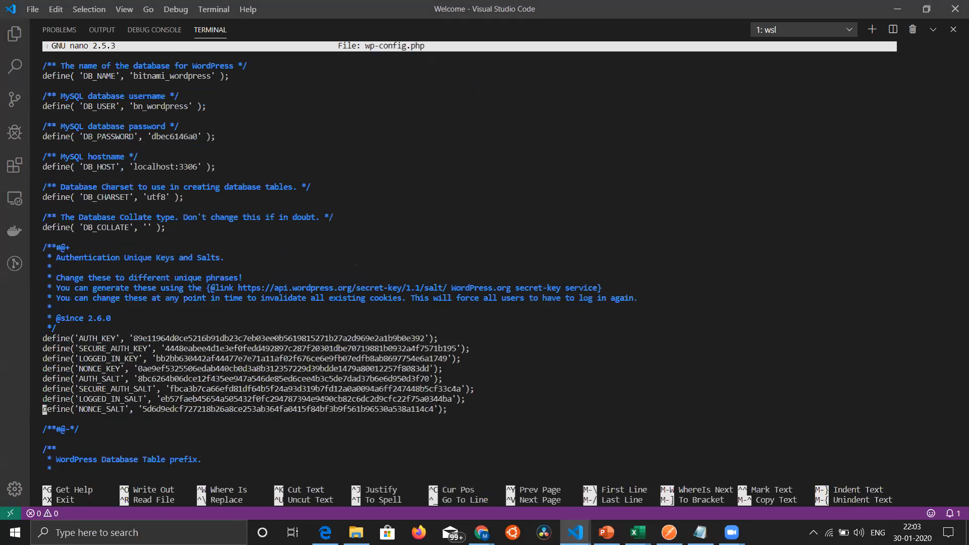
key(Down)
key(Down)
key(Down)
key(Down)
key(Down)
key(Down)
key(Down)
key(Down)
key(Down)
key(Down)
key(Down)
key(Down)
key(Down)
key(Down)
key(Down)
key(Down)
key(Down)
key(Down)
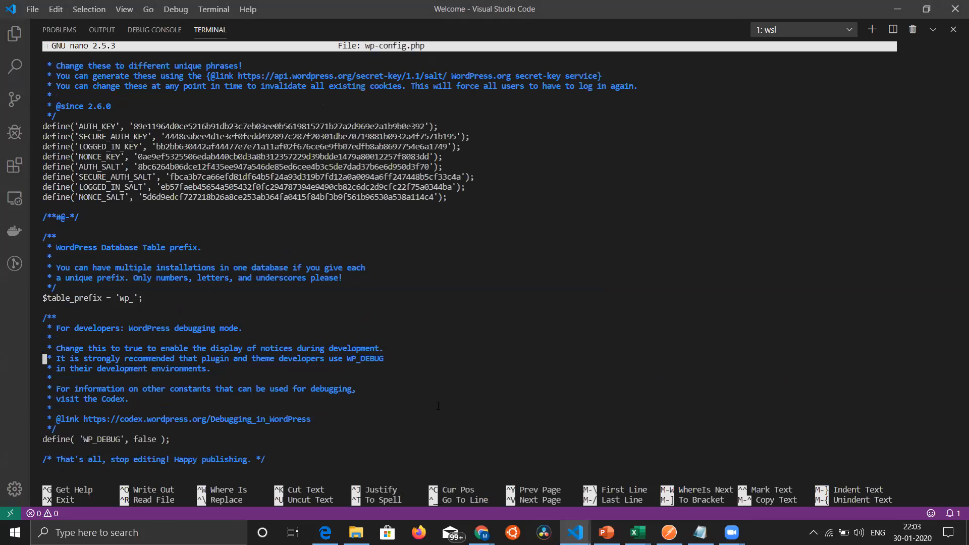
key(Down)
key(Down)
key(Down)
key(Down)
key(Down)
key(Down)
key(Down)
key(Down)
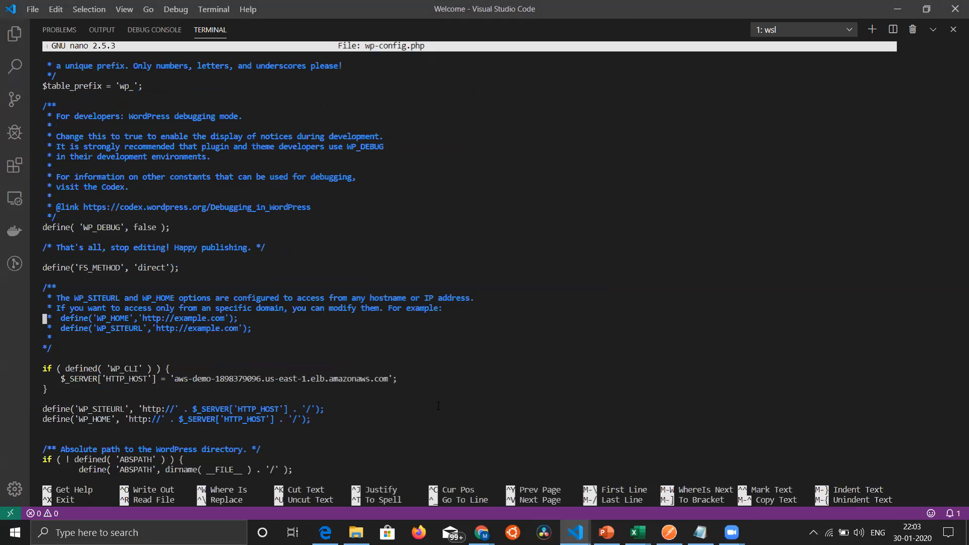
key(Right)
key(Right)
key(Right)
key(Right)
key(Right)
key(Right)
key(Right)
key(Right)
key(Right)
key(Right)
key(Right)
key(Right)
key(Right)
key(Right)
key(Right)
key(Right)
key(Right)
key(Right)
key(Right)
key(Right)
key(Right)
key(Right)
key(Right)
key(Right)
key(Right)
key(Right)
key(Right)
key(Right)
key(Right)
key(Right)
key(Right)
key(Right)
key(Right)
key(Right)
key(Right)
key(Right)
key(Right)
key(Right)
key(Right)
key(Right)
key(Right)
key(Right)
key(Right)
key(Right)
key(Right)
key(Right)
key(Right)
key(Right)
key(Right)
key(Left)
key(Left)
key(Left)
key(Left)
key(Left)
key(Left)
key(Left)
key(Left)
key(Right)
key(Right)
key(Right)
key(Right)
key(Right)
key(ctrl+x)
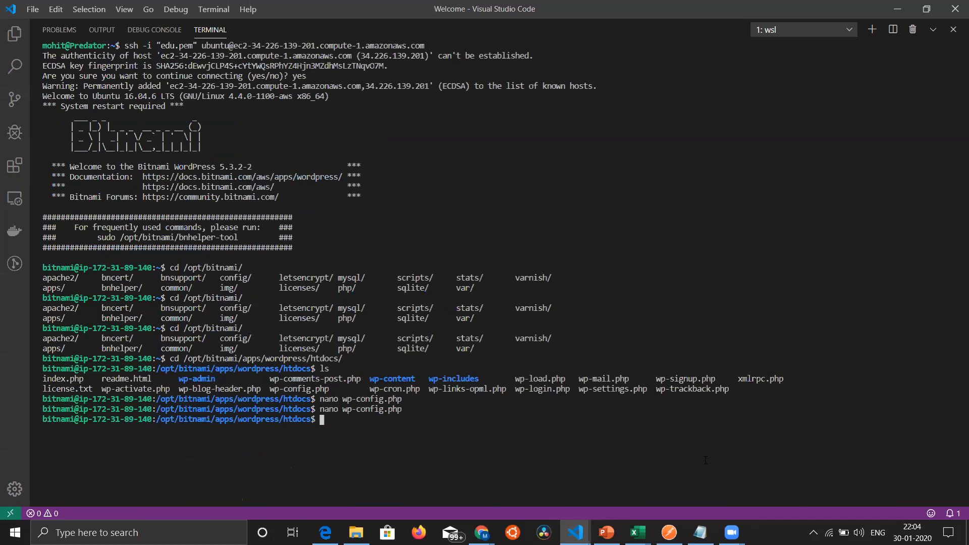
Step: Switch to the Chrome incognito window, copy the aws-demo DNS name again, and open that address in a new tab
mouse_move(482, 532)
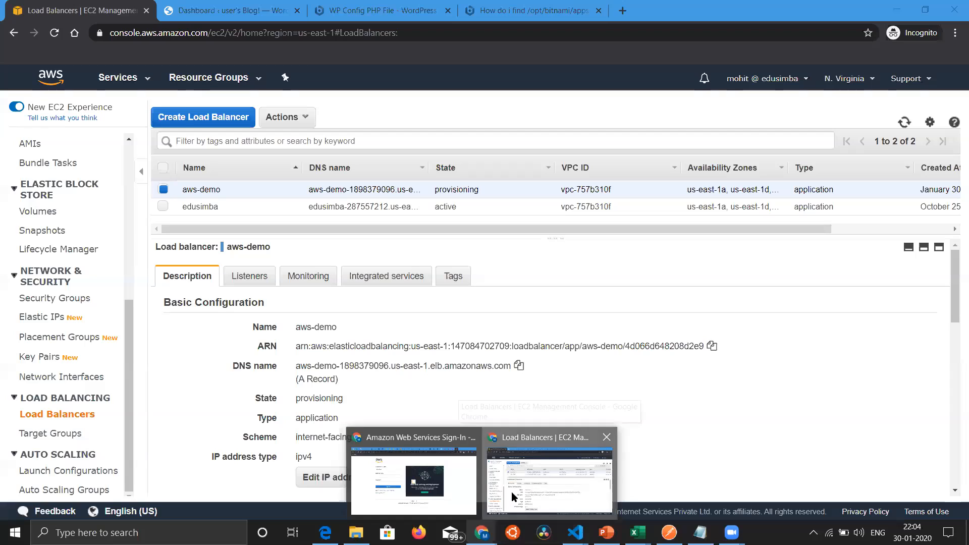
click(511, 491)
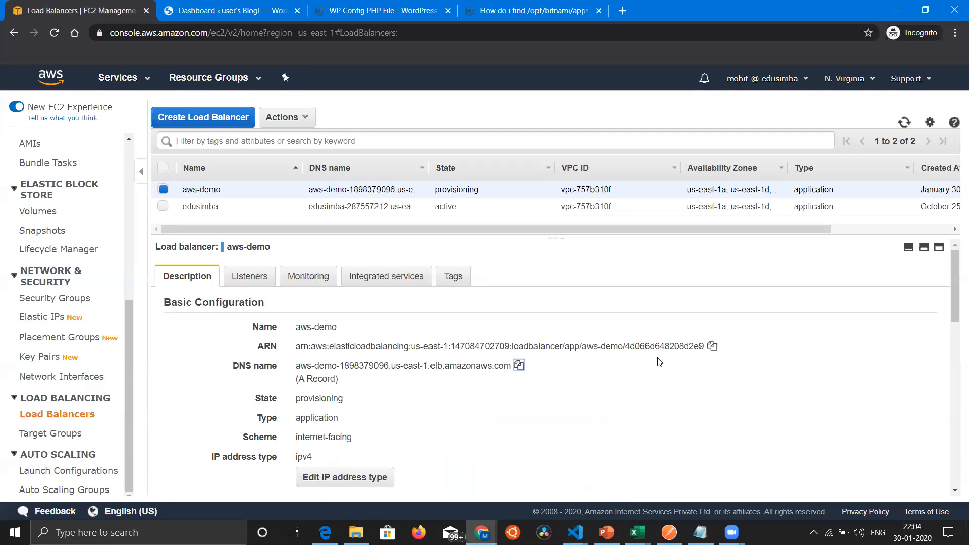
click(519, 365)
click(620, 11)
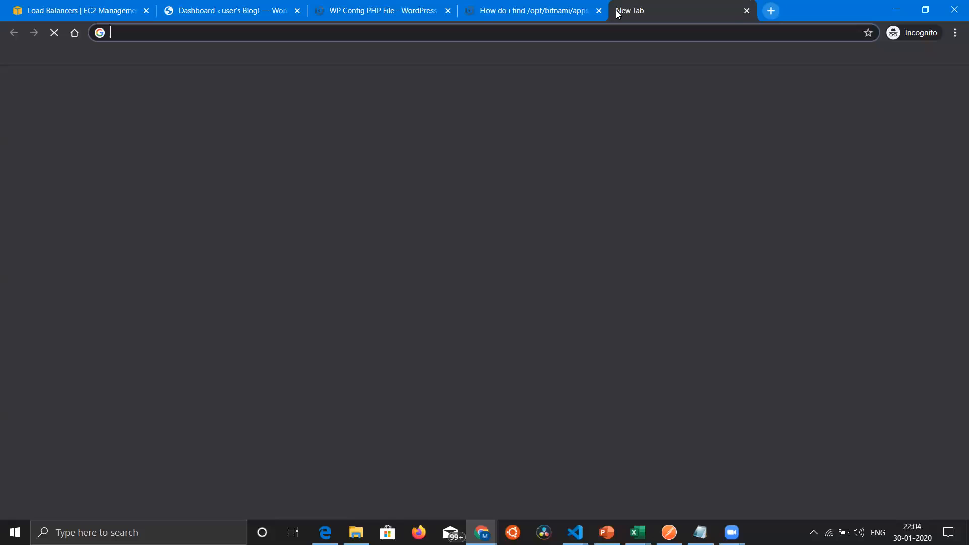
key(ctrl+v)
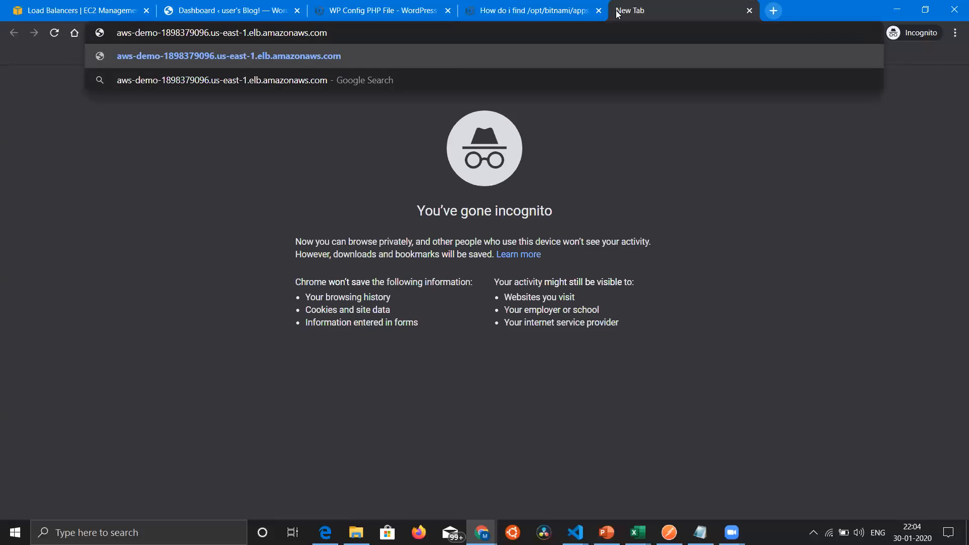
key(Return)
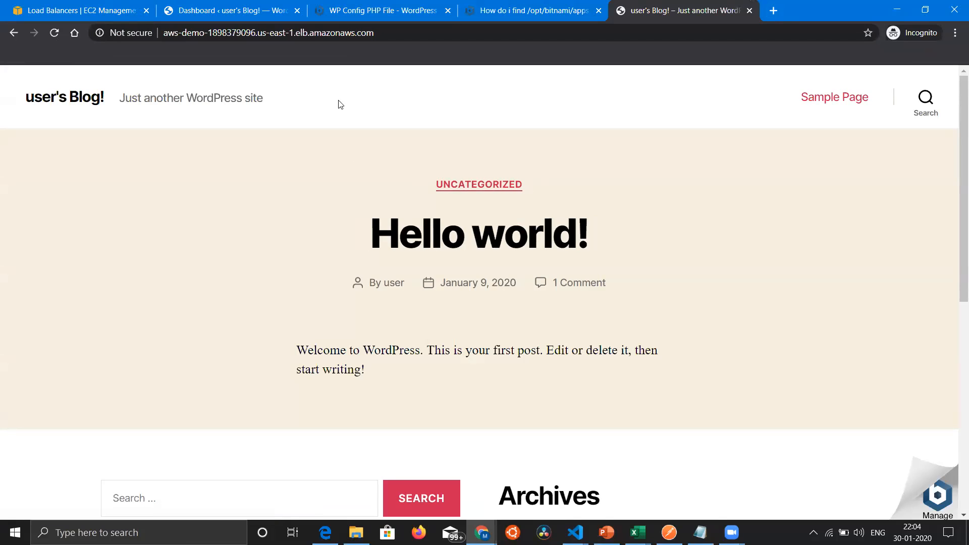
Step: Return to the open WordPress dashboard and reload it from 34.226.139.201/wp-admin/
click(397, 31)
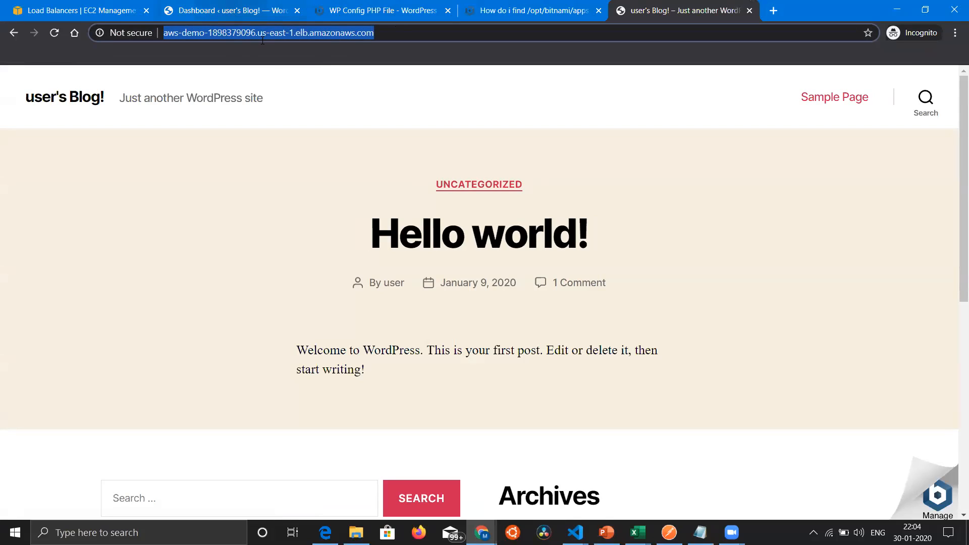
click(234, 15)
click(312, 33)
key(Return)
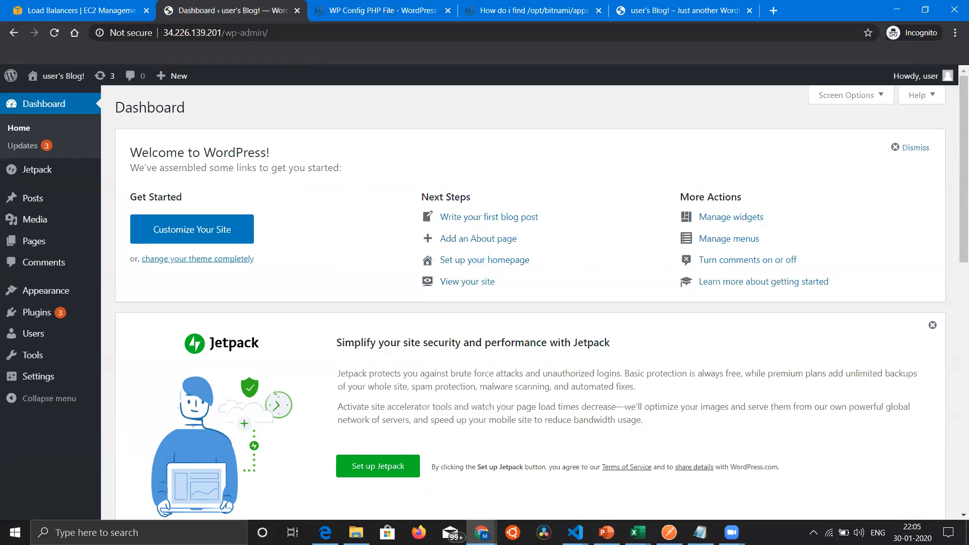
Step: Check the load balancer site's tab, return to the AWS console, and open the list of running EC2 instances
click(671, 10)
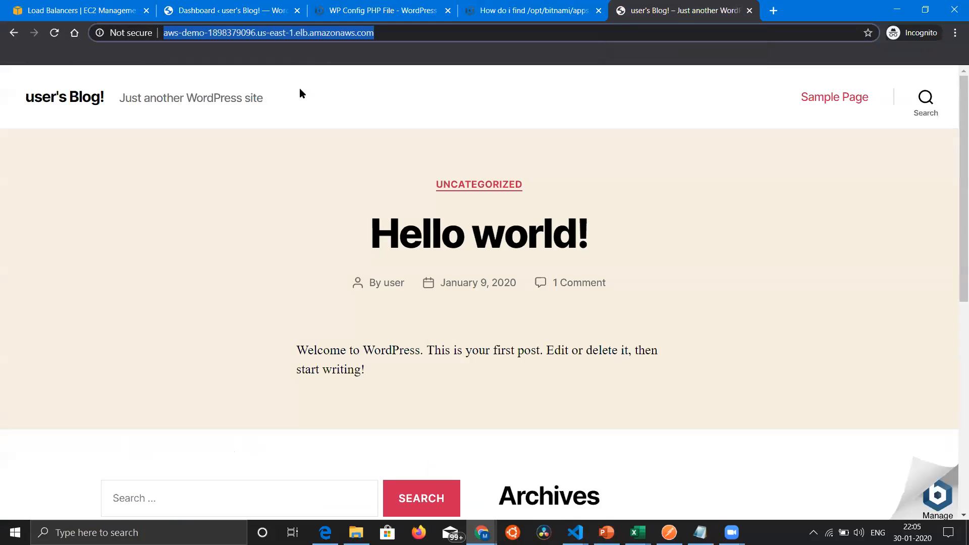
click(114, 6)
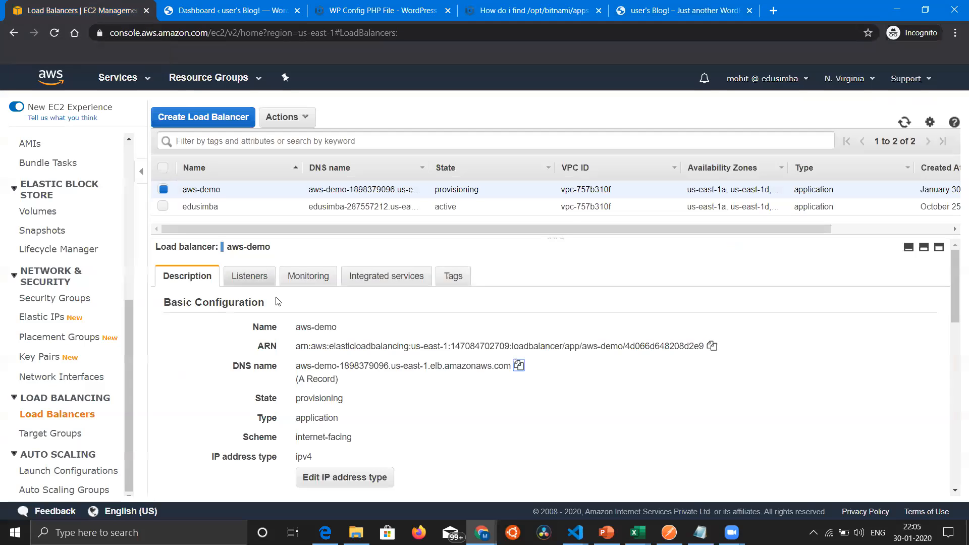
scroll(121, 244, up, 5)
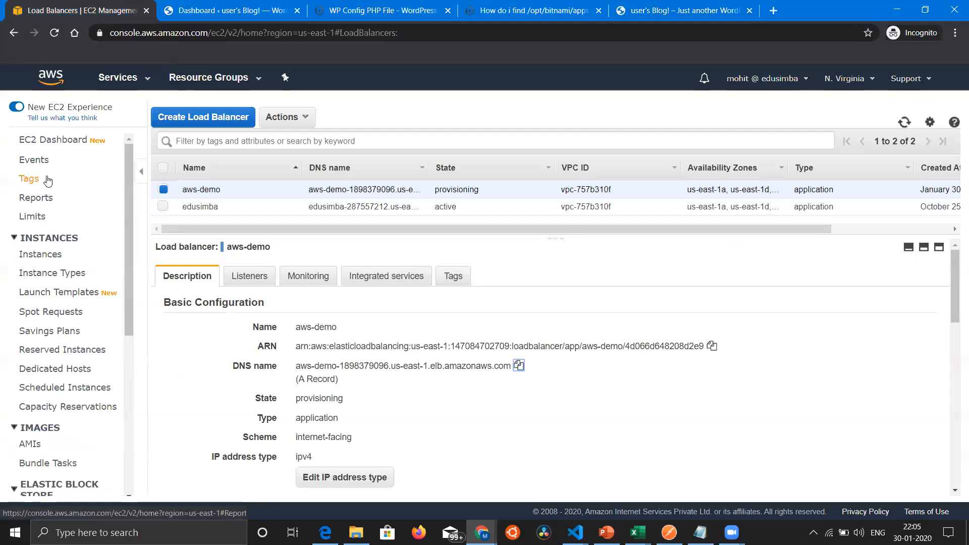
click(43, 146)
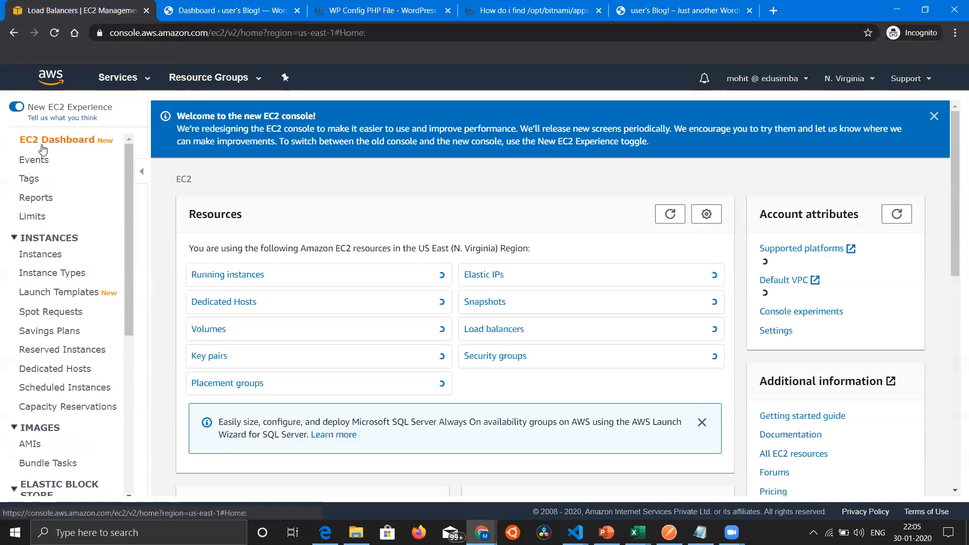
click(230, 277)
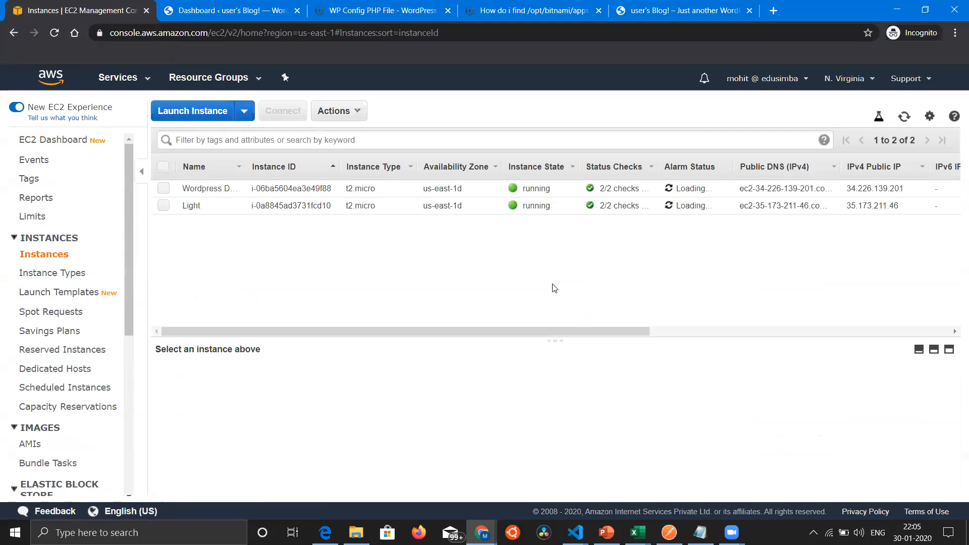
Step: Open the security group of the Wordpress Demo instance and view its inbound rules in an enlarged details pane
click(488, 187)
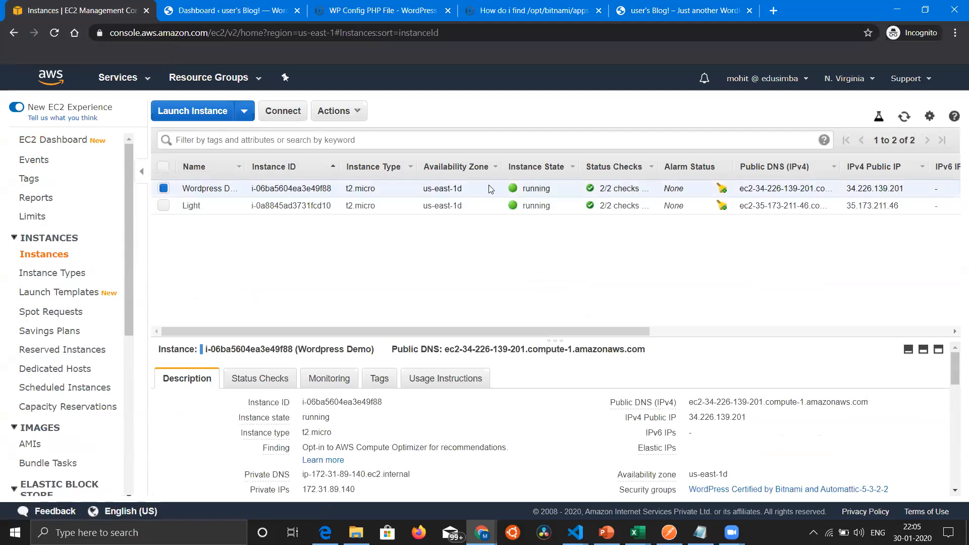
scroll(488, 186, right, 5)
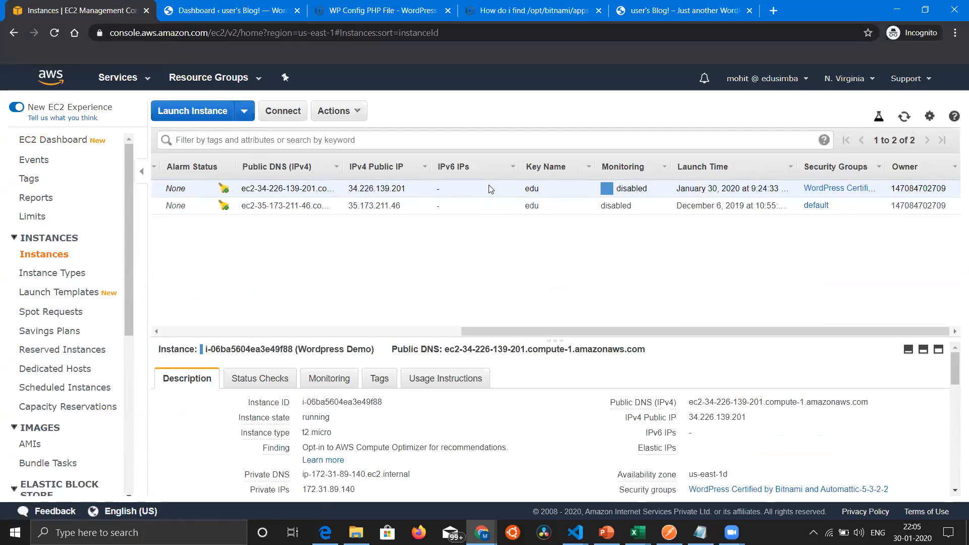
click(826, 190)
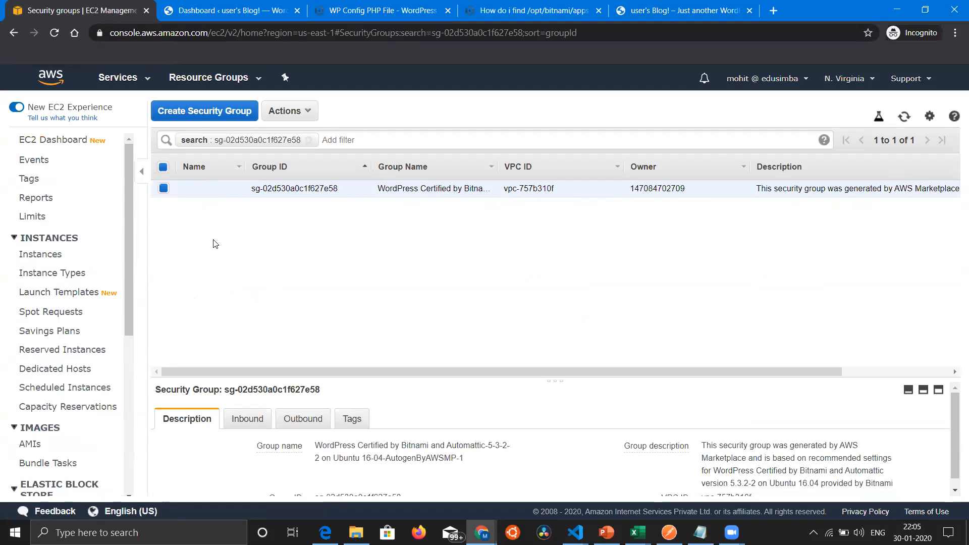
click(246, 423)
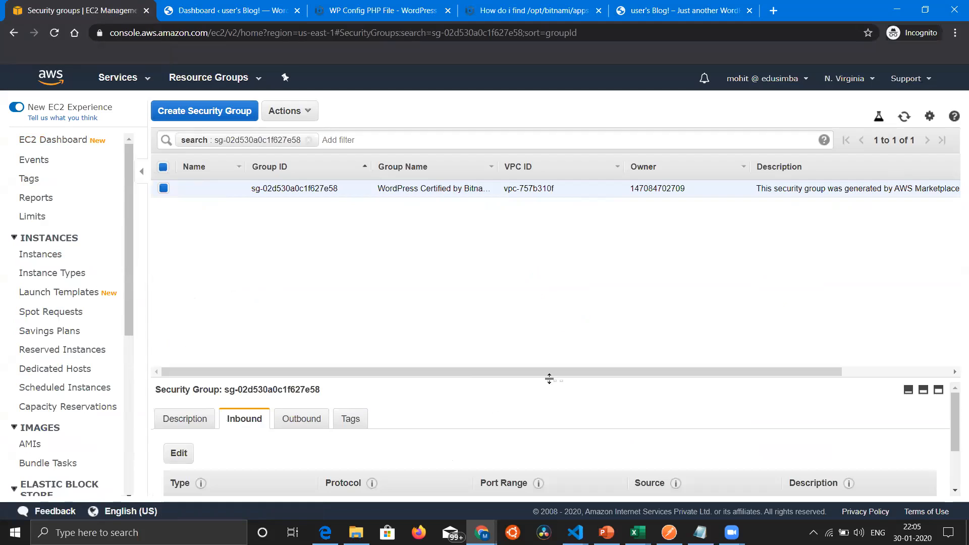
drag(552, 382, 564, 244)
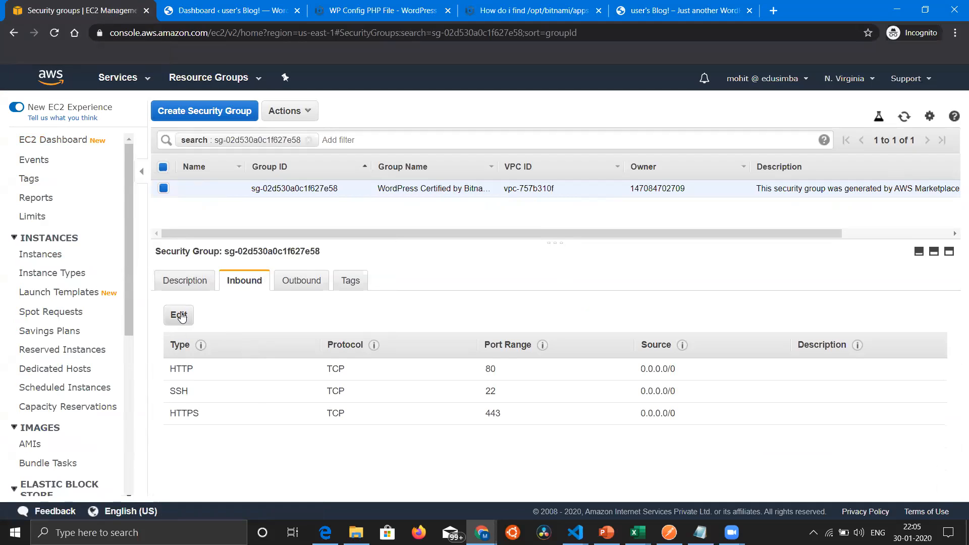
Step: Clear the search filter to list all security groups, and copy the group ID of load-balancer-wizard-1
click(309, 140)
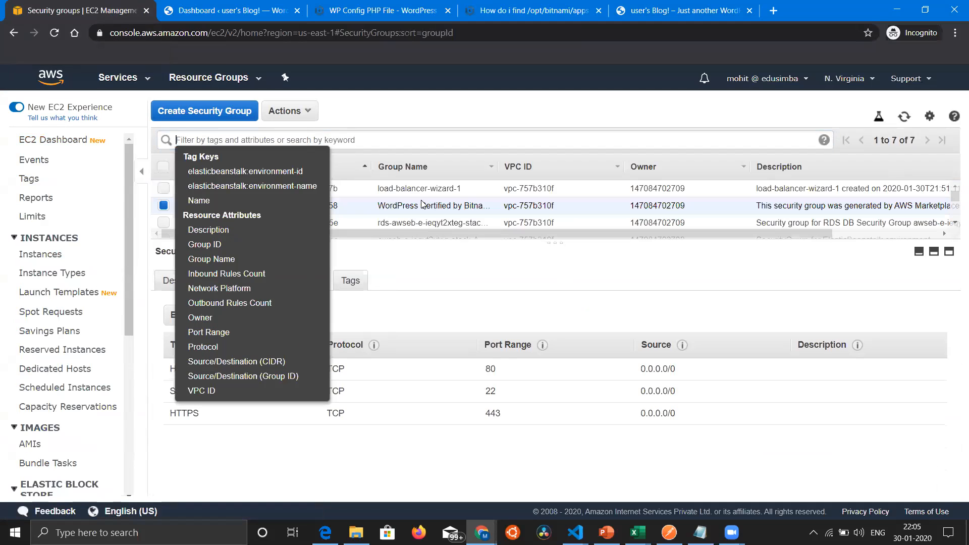
click(473, 108)
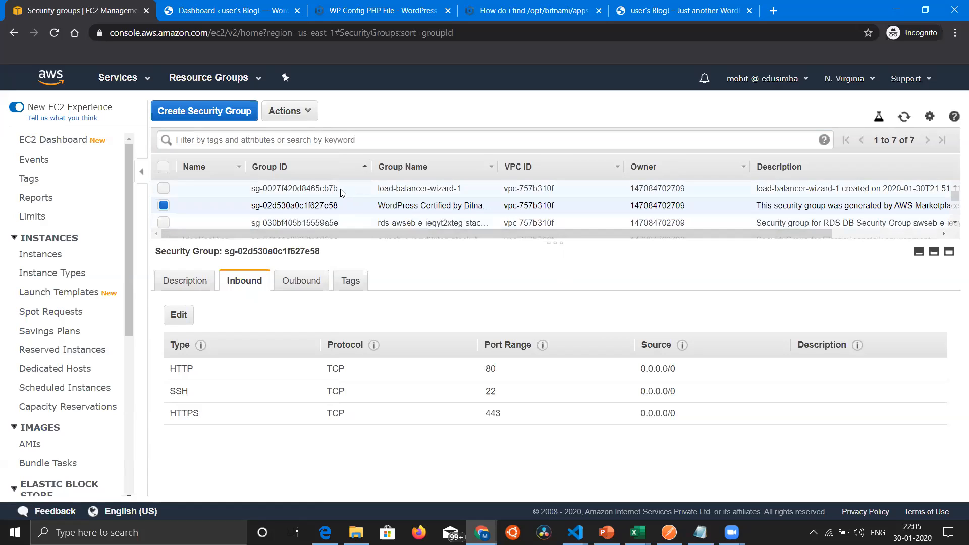
drag(340, 190, 251, 190)
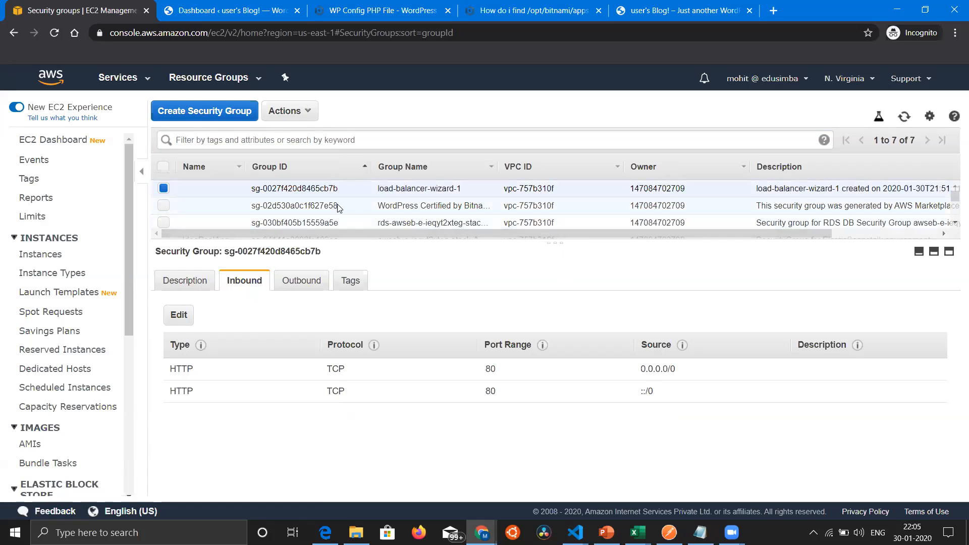
drag(338, 189, 254, 187)
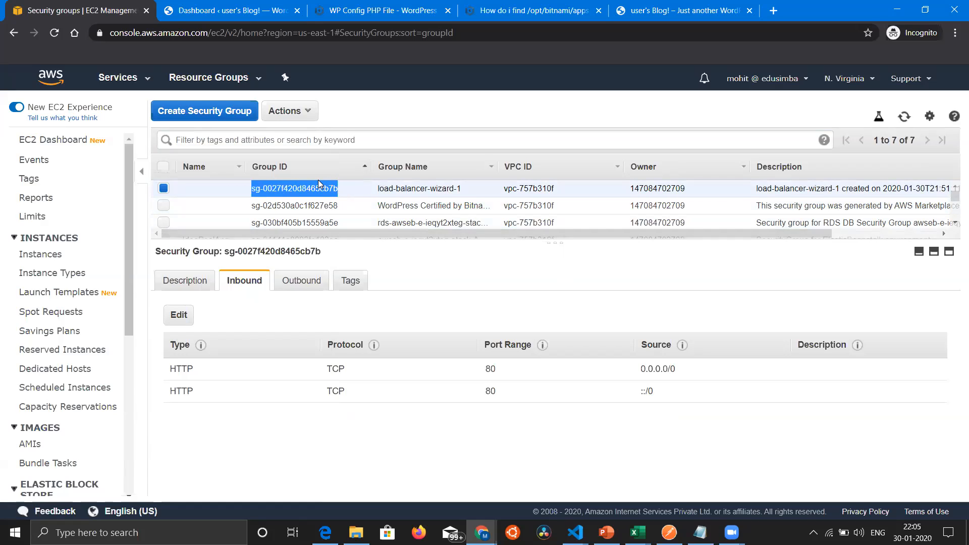
Step: Open the Load Balancers page in a new tab and select the aws-demo load balancer
scroll(71, 412, down, 3)
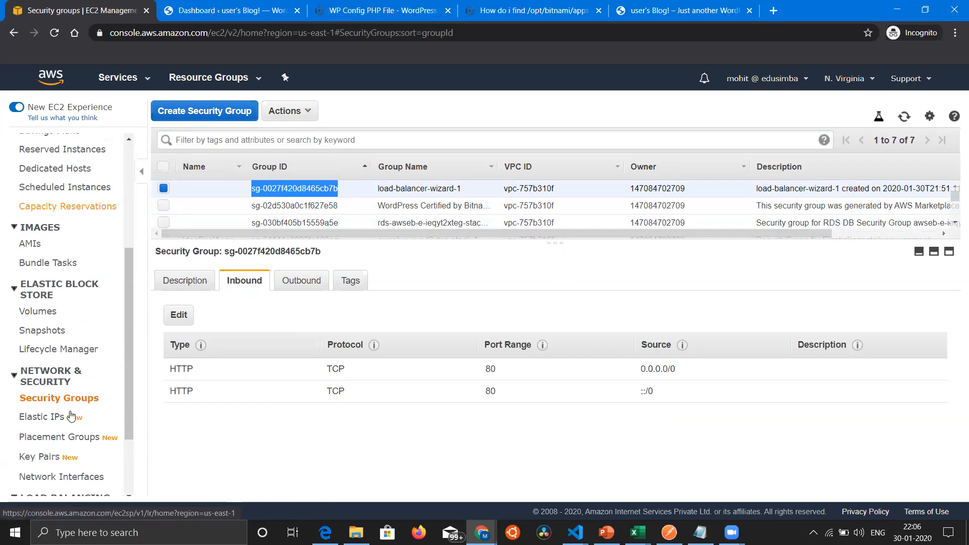
scroll(66, 417, down, 2)
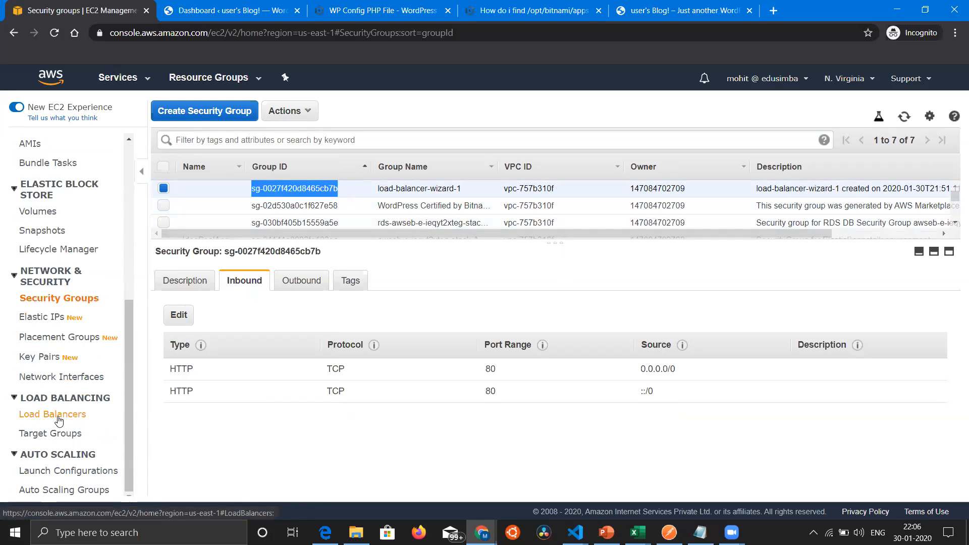
right_click(58, 420)
click(115, 313)
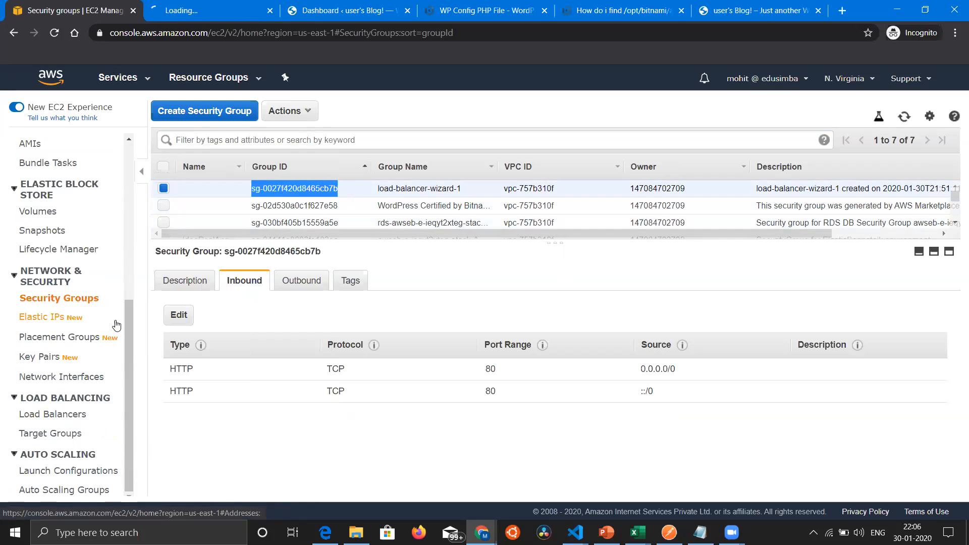
click(209, 10)
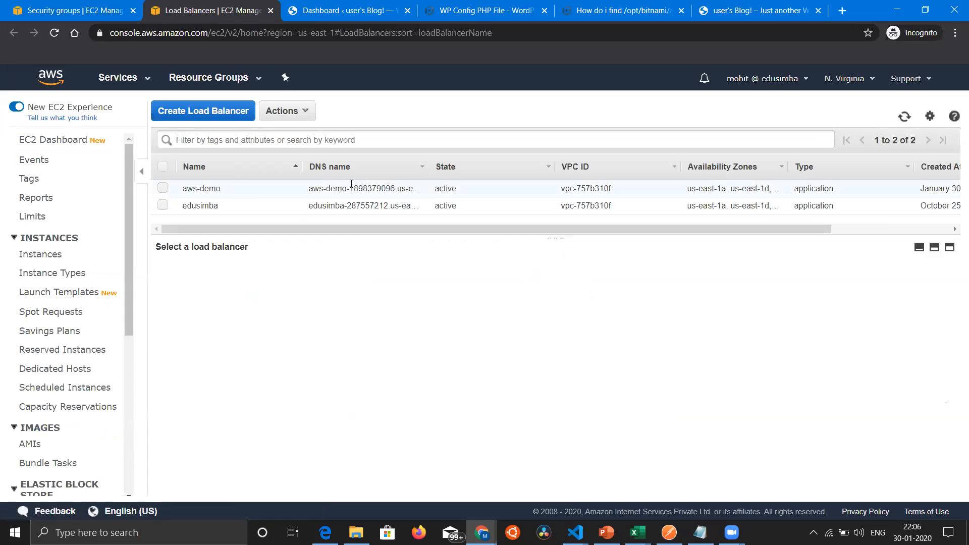
click(161, 183)
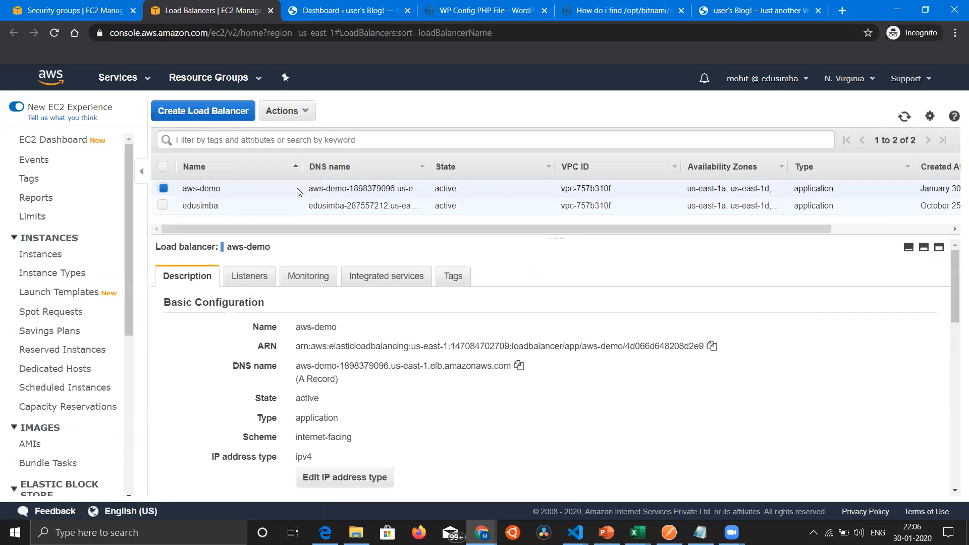
Step: Find the Security section in the aws-demo description and open its attached security group
scroll(395, 190, right, 3)
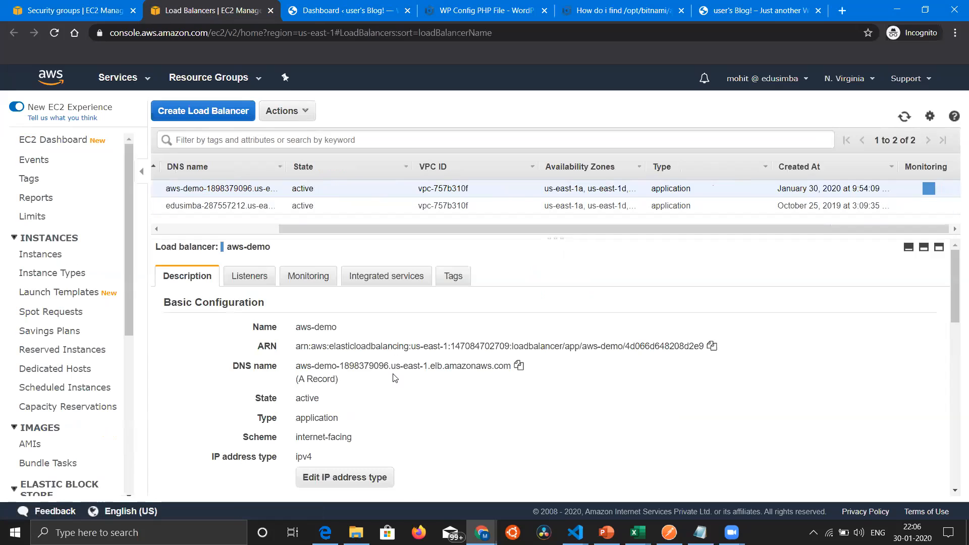
scroll(395, 378, down, 2)
scroll(395, 377, down, 1)
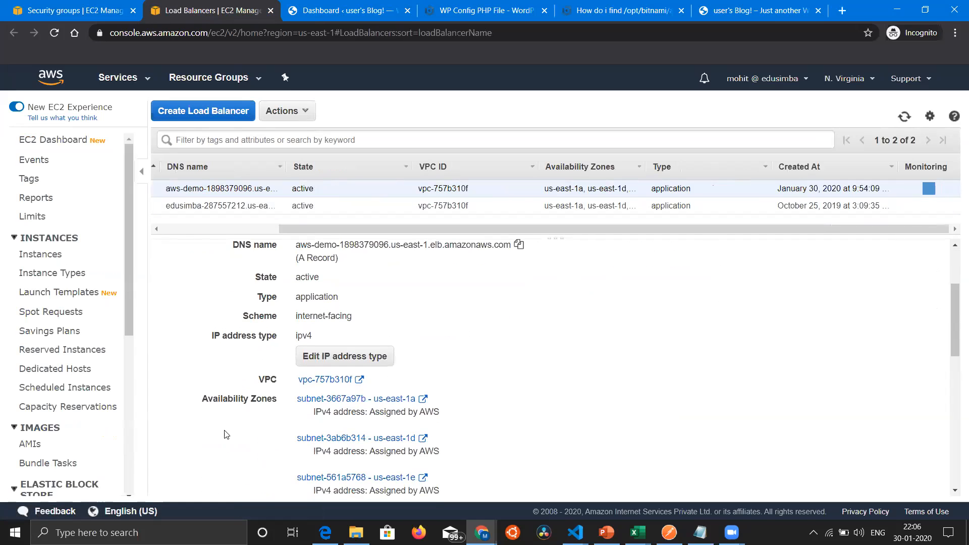
scroll(225, 434, down, 5)
scroll(224, 434, down, 2)
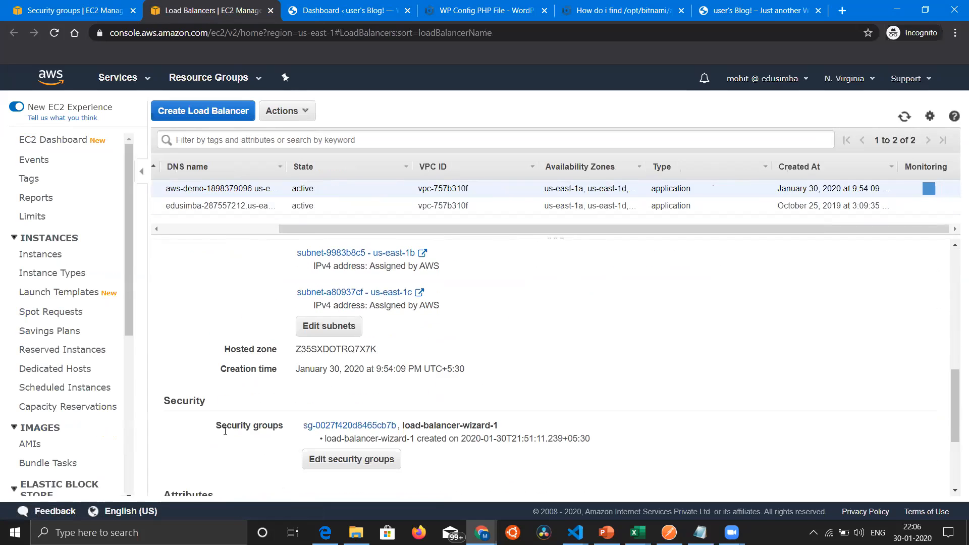
click(343, 427)
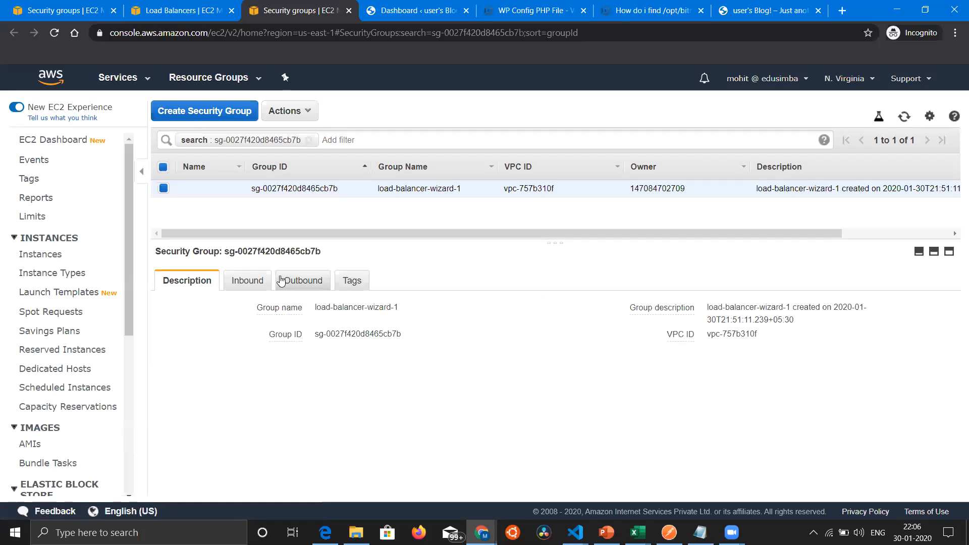
Step: Review the inbound rules of the load-balancer-wizard-1 security group and copy its group ID
click(248, 285)
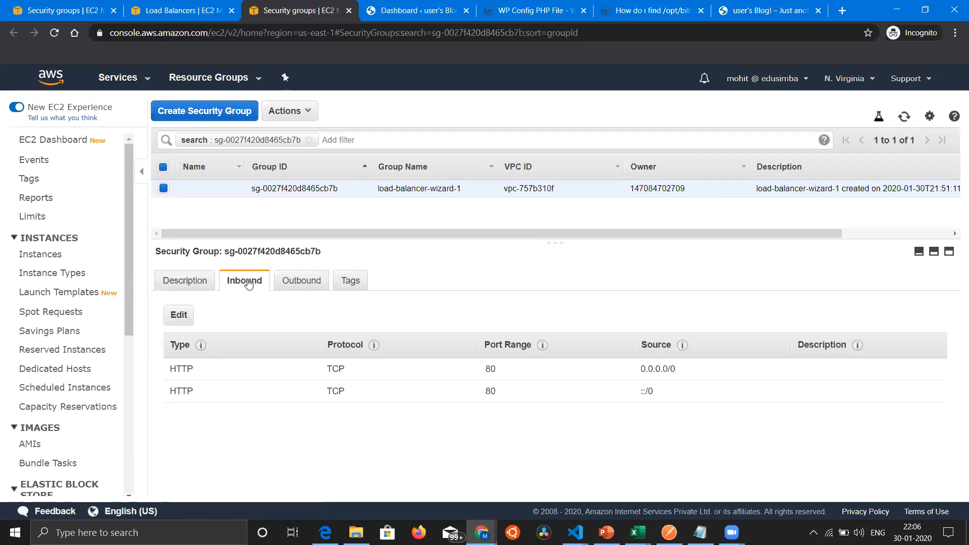
click(174, 282)
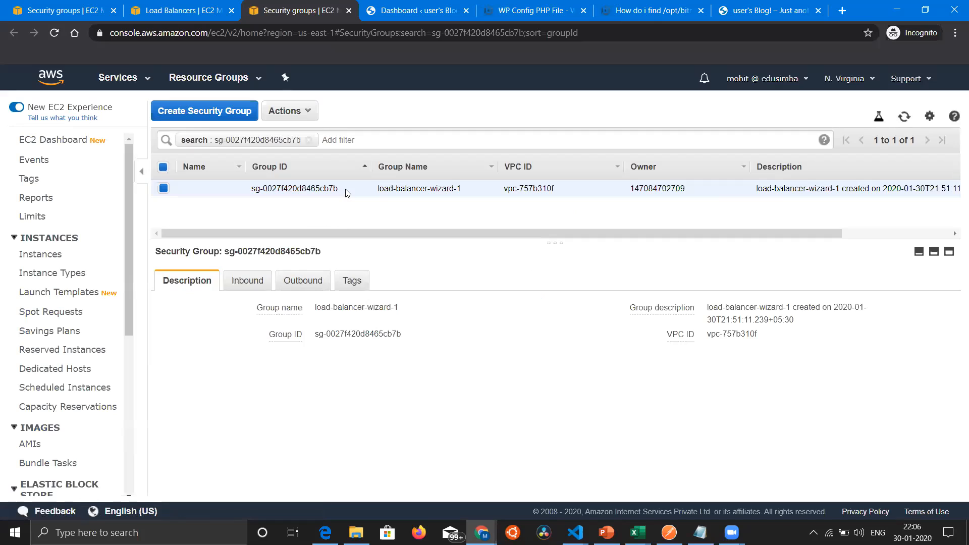
drag(339, 189, 253, 186)
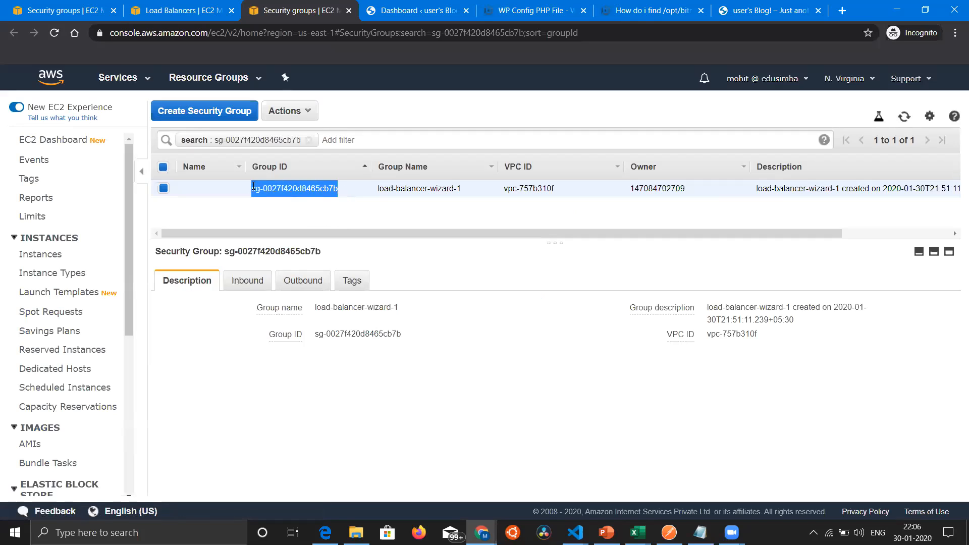
Step: Go back through the load balancer page to the full security group list, and select the WordPress Certified by Bitnami group
click(184, 12)
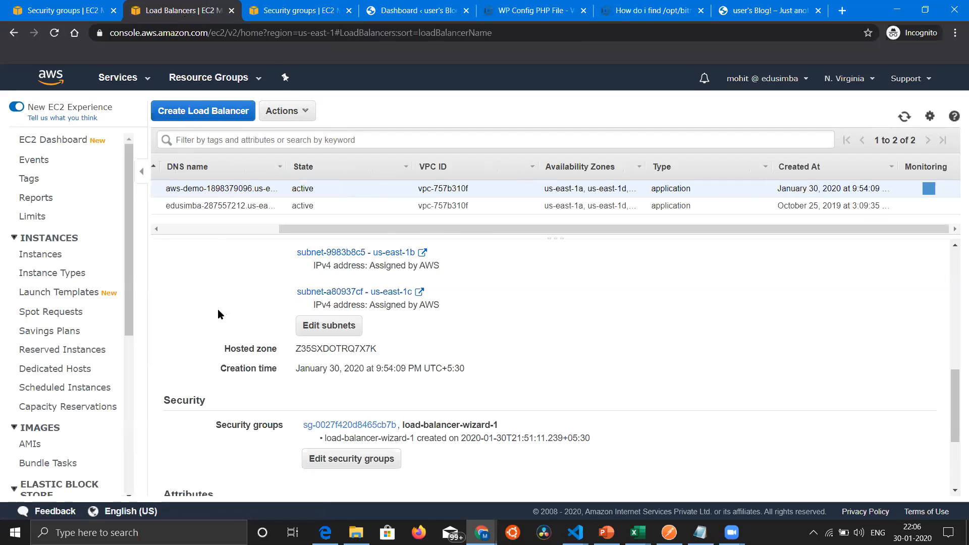
scroll(217, 309, up, 10)
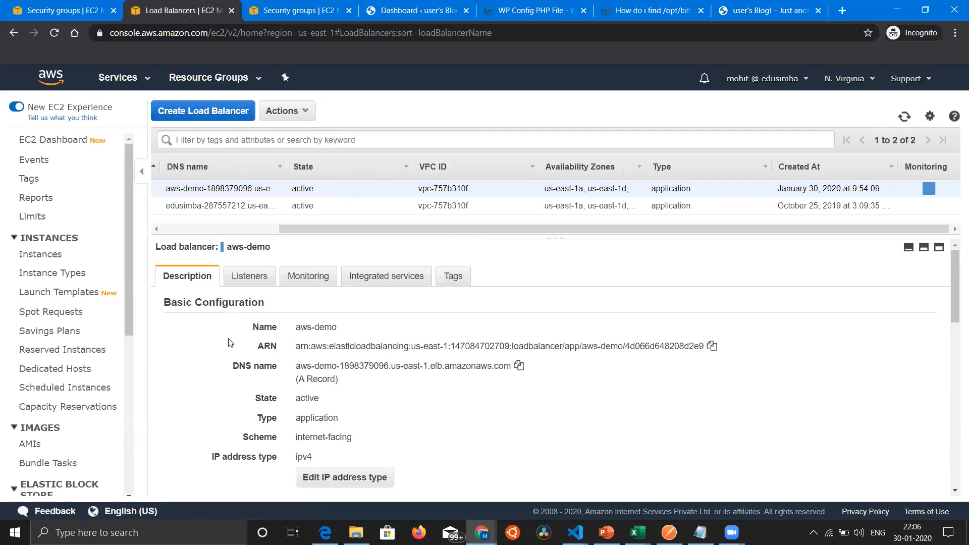
click(66, 12)
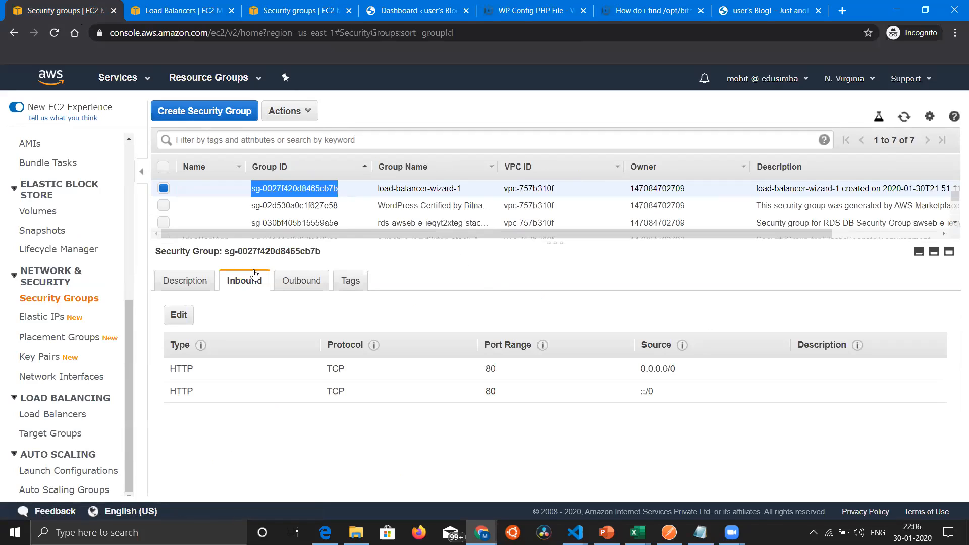
click(164, 204)
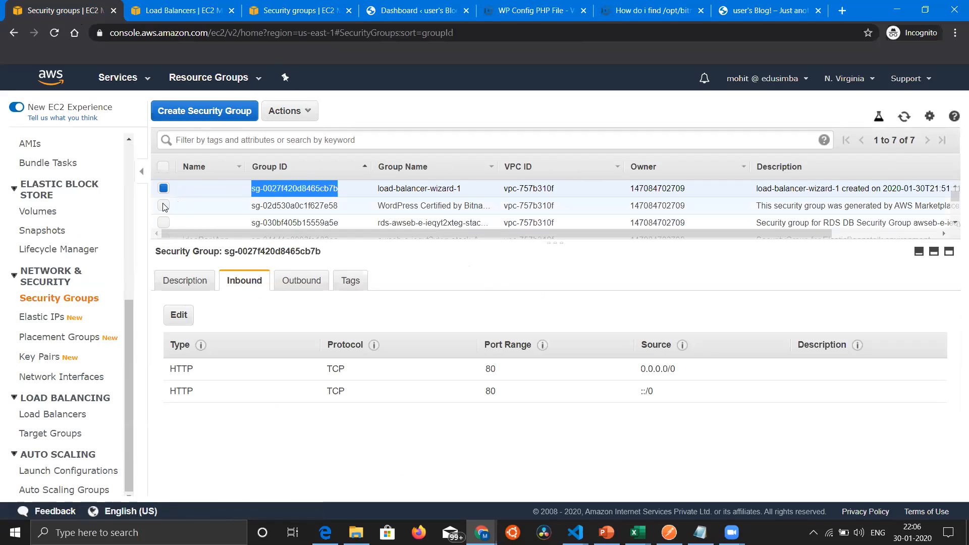
click(163, 191)
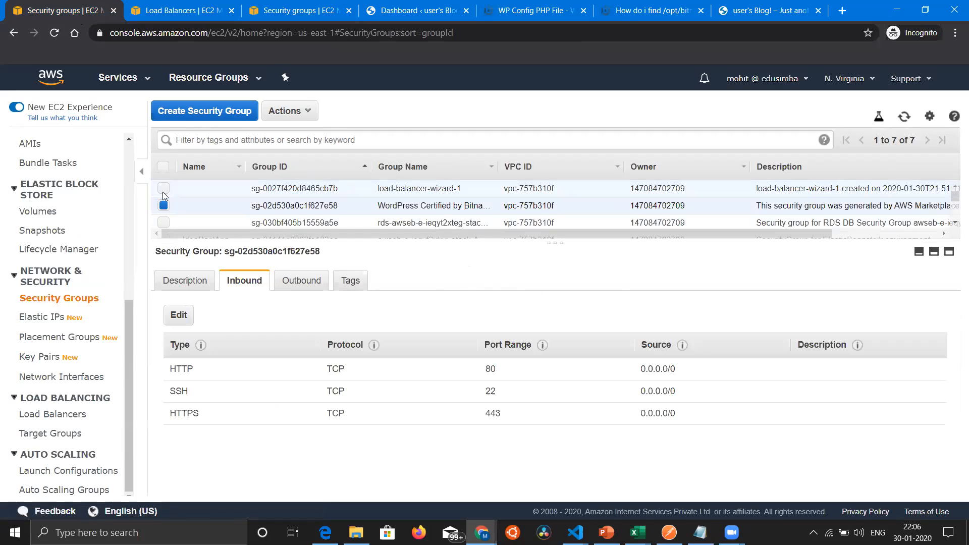
Step: Set the HTTP inbound rule's source to sg-0027f420d8465cb7b with description LB, delete the HTTPS rule, and save the rules
click(178, 315)
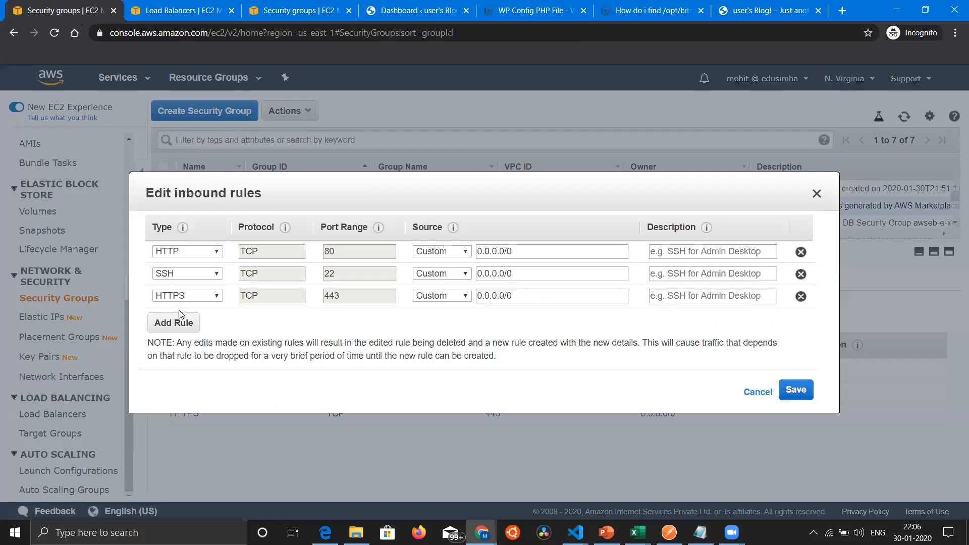
click(536, 255)
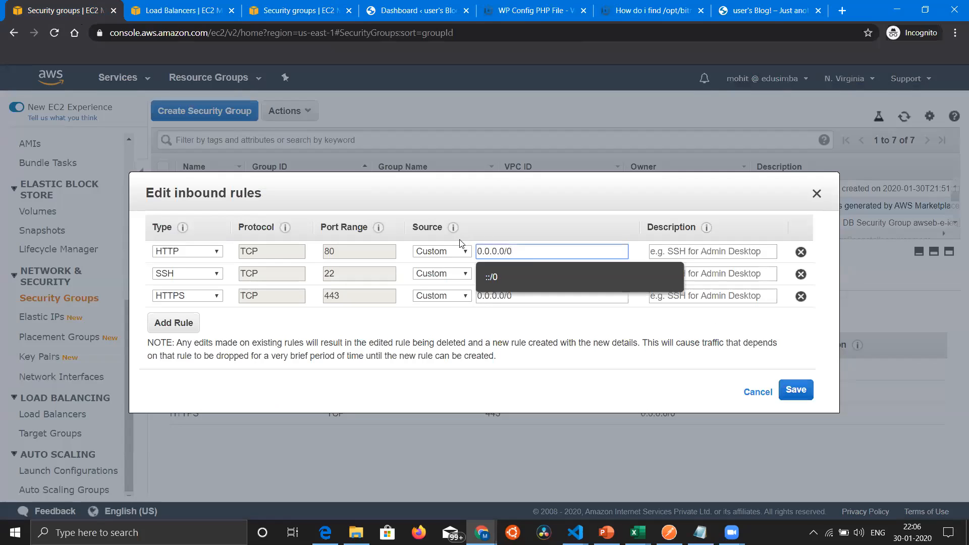
key(ctrl+a)
text(sg-0027f420d8465cb7b)
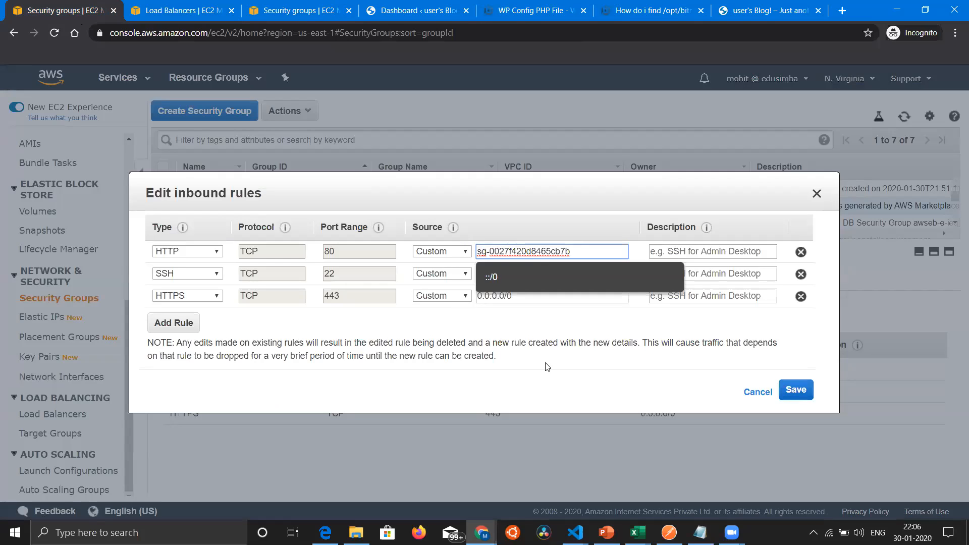
click(588, 331)
click(698, 257)
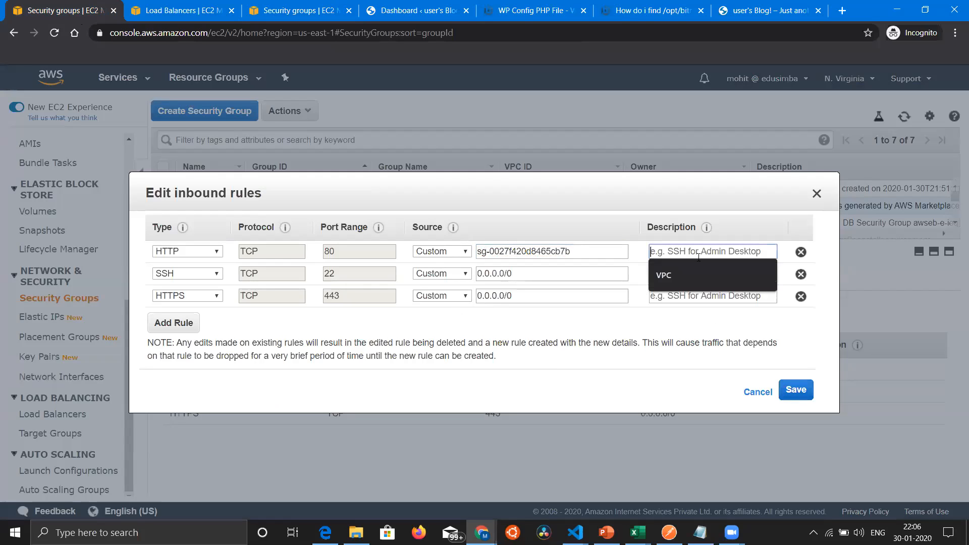
text(LB)
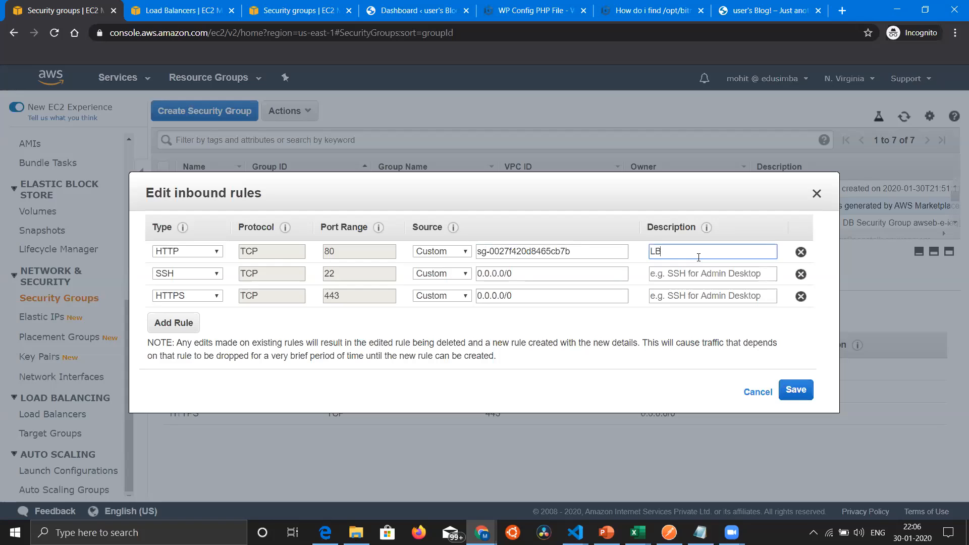
click(805, 297)
click(800, 369)
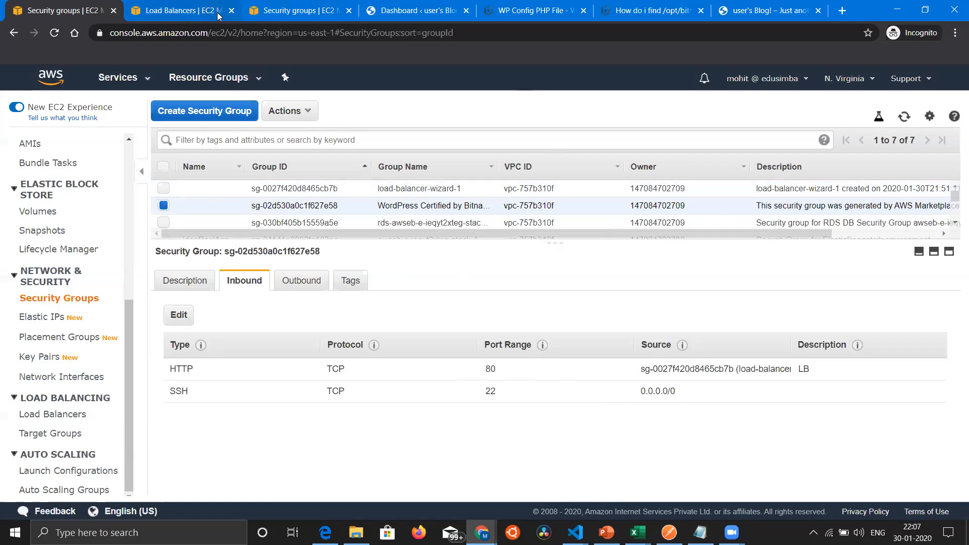
Step: Test access by reloading the WordPress dashboard at the instance's IP address and the blog at the load balancer's address
click(383, 8)
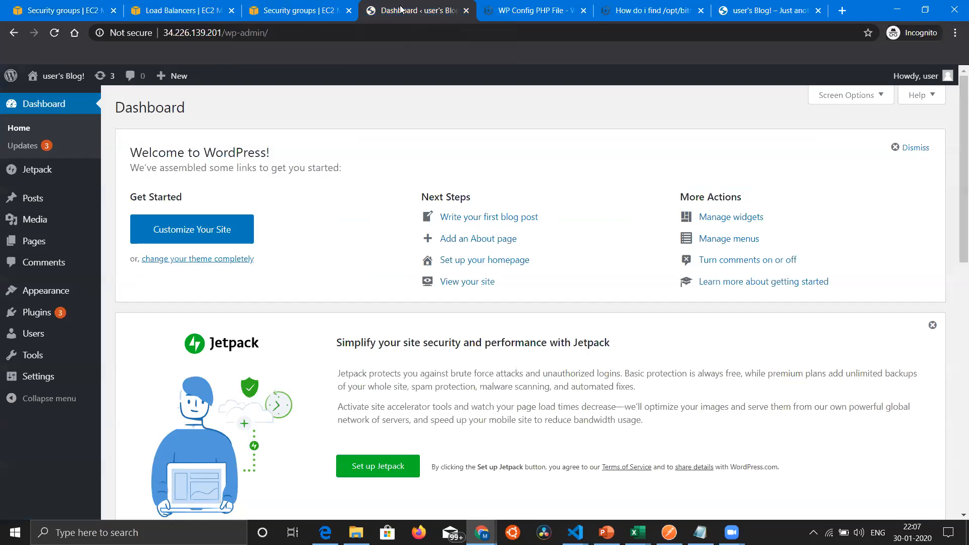
key(F5)
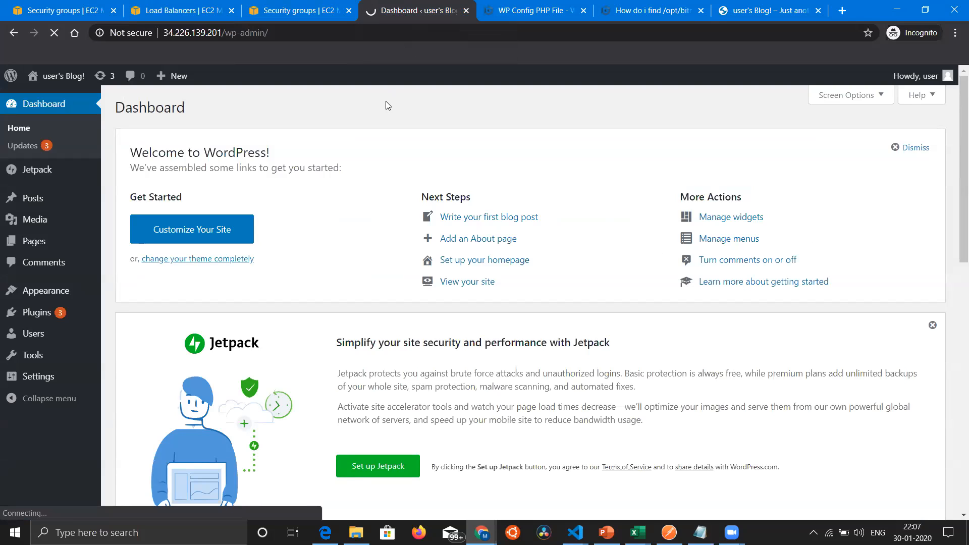
click(744, 11)
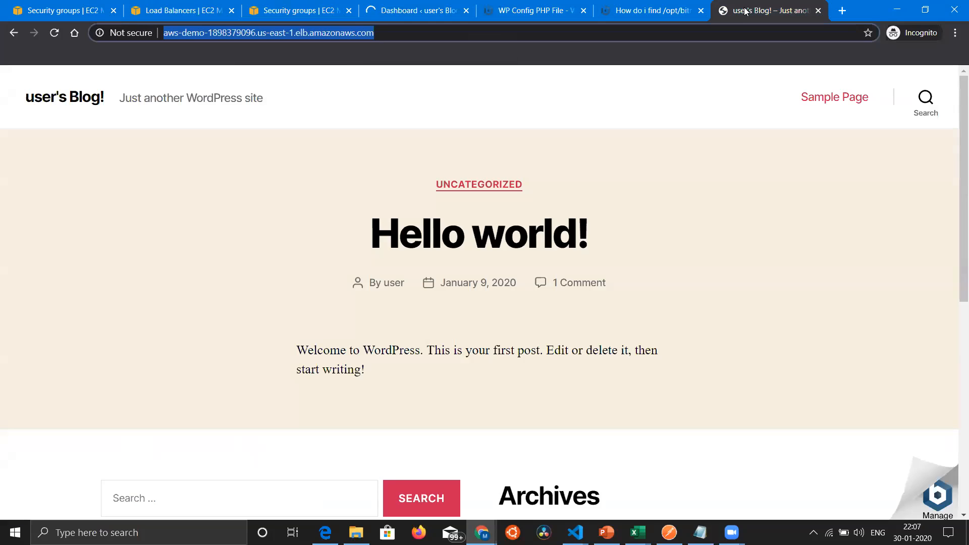
key(Return)
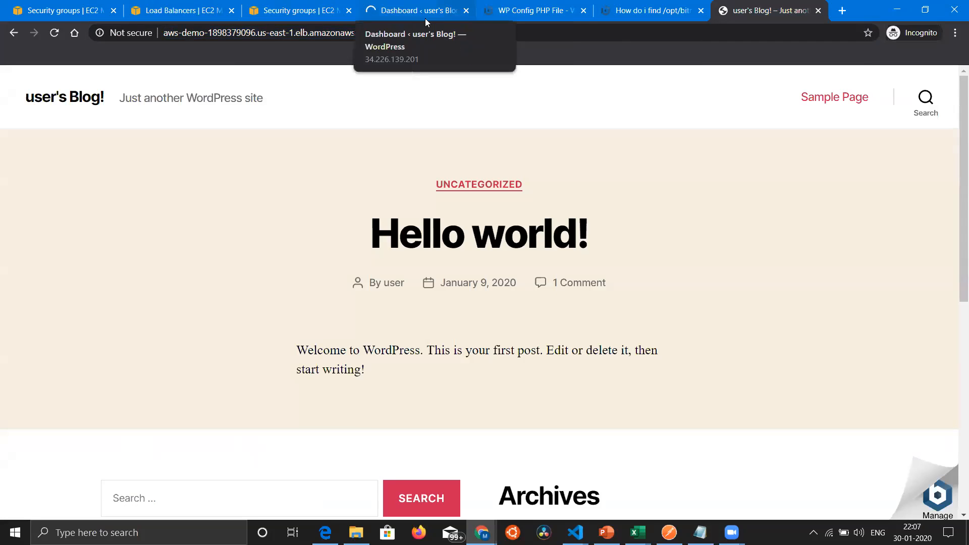
click(413, 9)
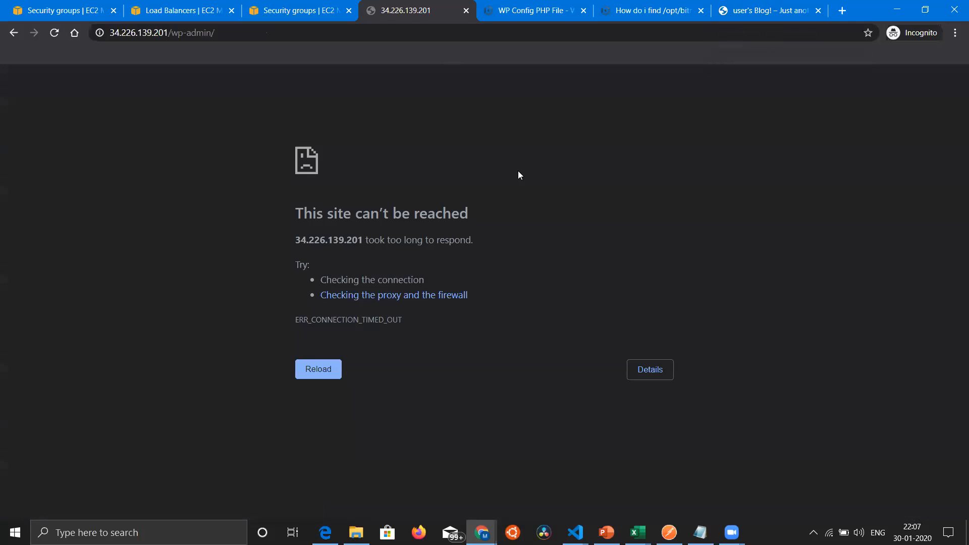
click(745, 10)
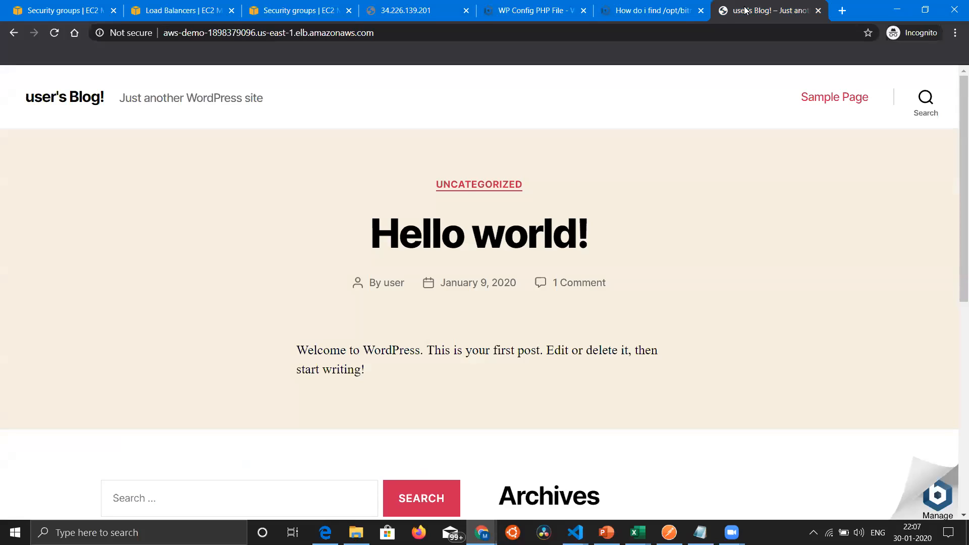
click(420, 15)
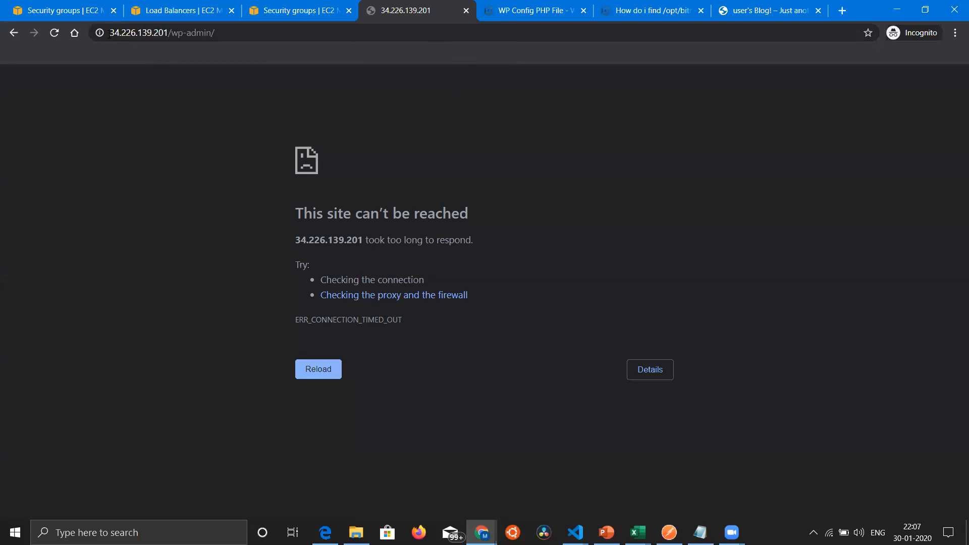
key(F5)
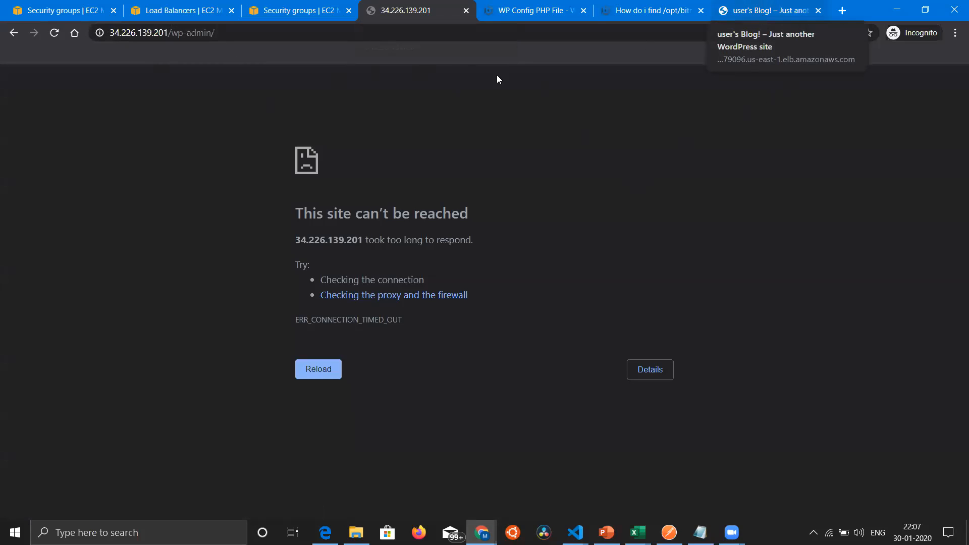
Step: Close the page for the instance's IP address, return to the security groups and enlarge the group list
click(465, 11)
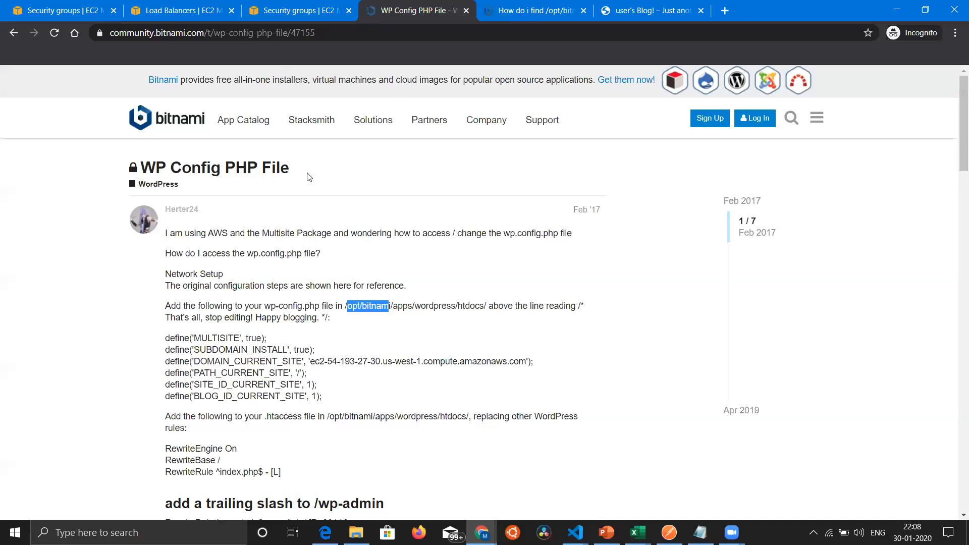
click(70, 12)
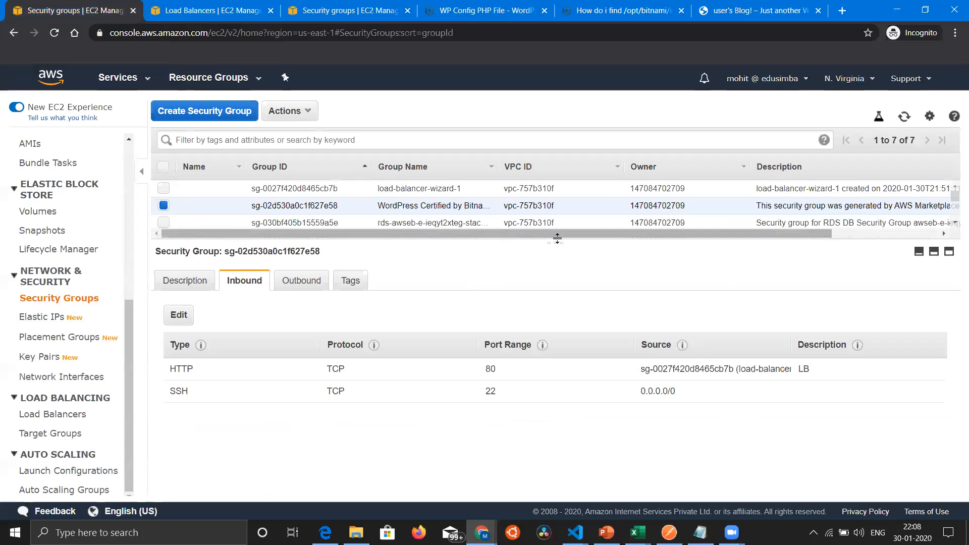
drag(555, 243, 556, 295)
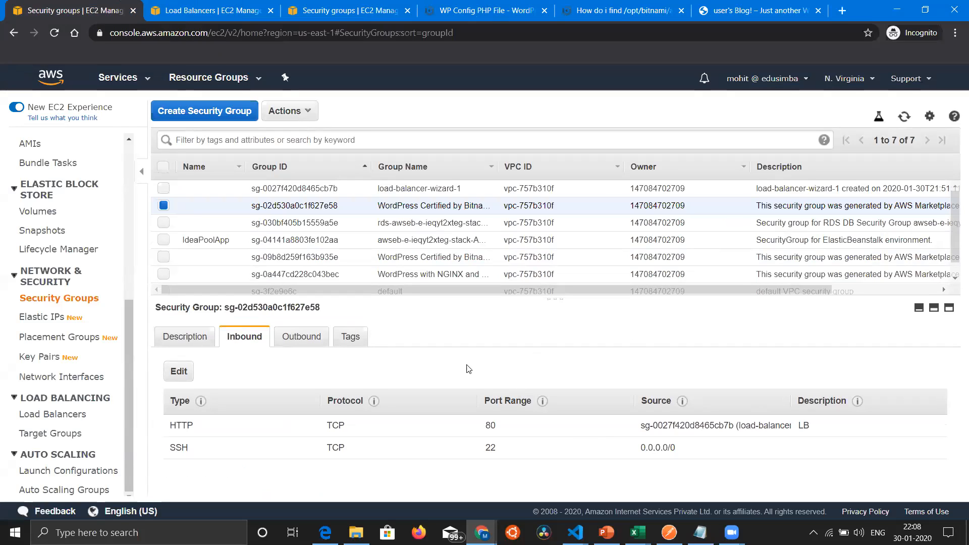
Step: Browse the AWS service list to Networking & Content Delivery and open CloudFront
click(120, 76)
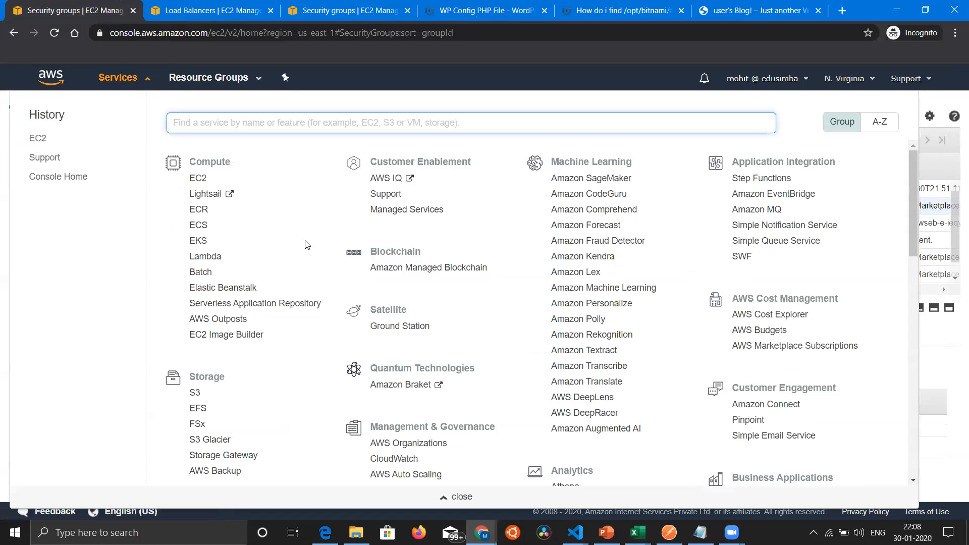
scroll(305, 245, down, 5)
scroll(305, 245, down, 8)
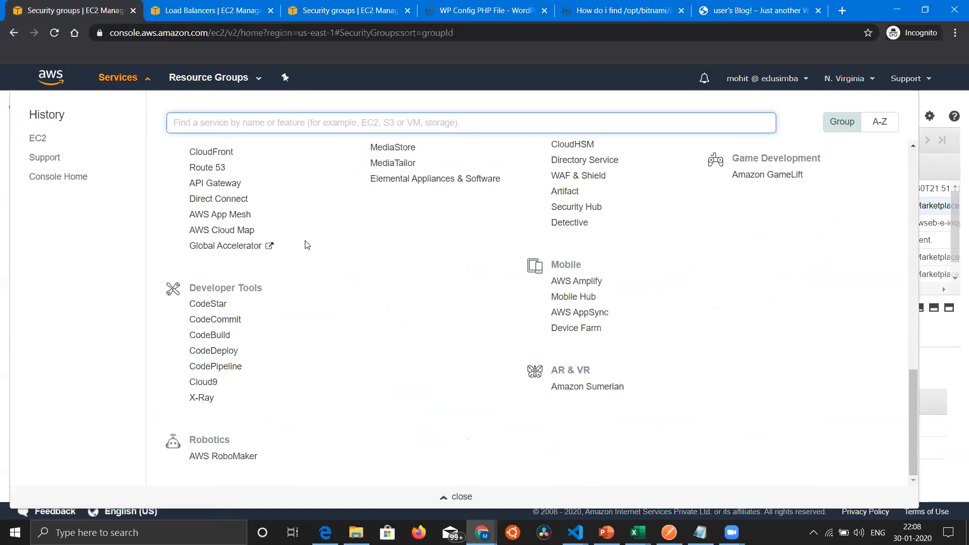
scroll(288, 304, up, 12)
scroll(280, 378, down, 8)
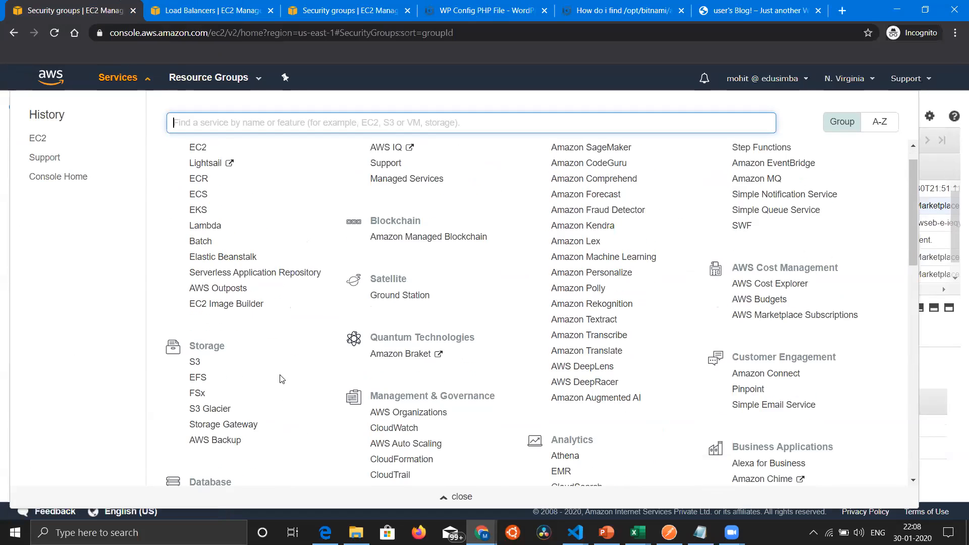
scroll(273, 148, up, 10)
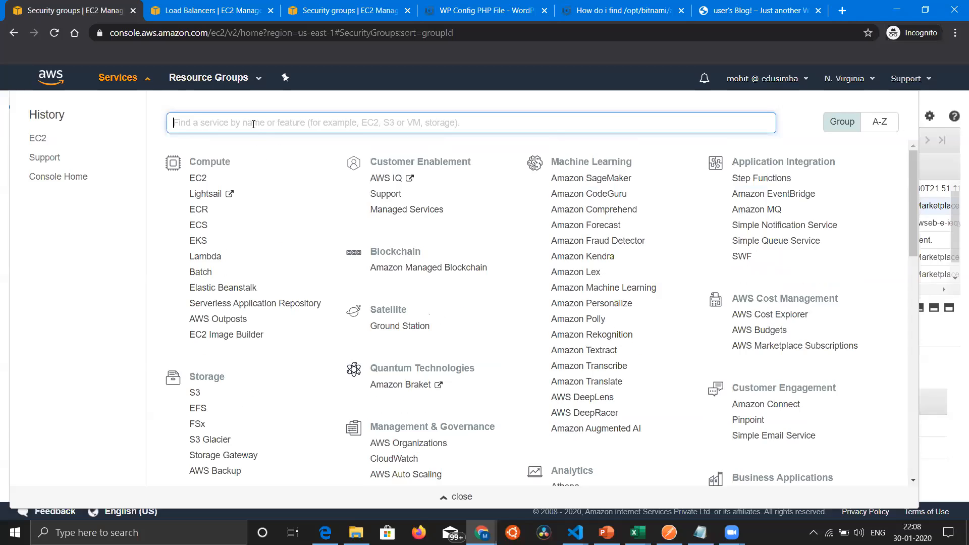
scroll(262, 273, down, 10)
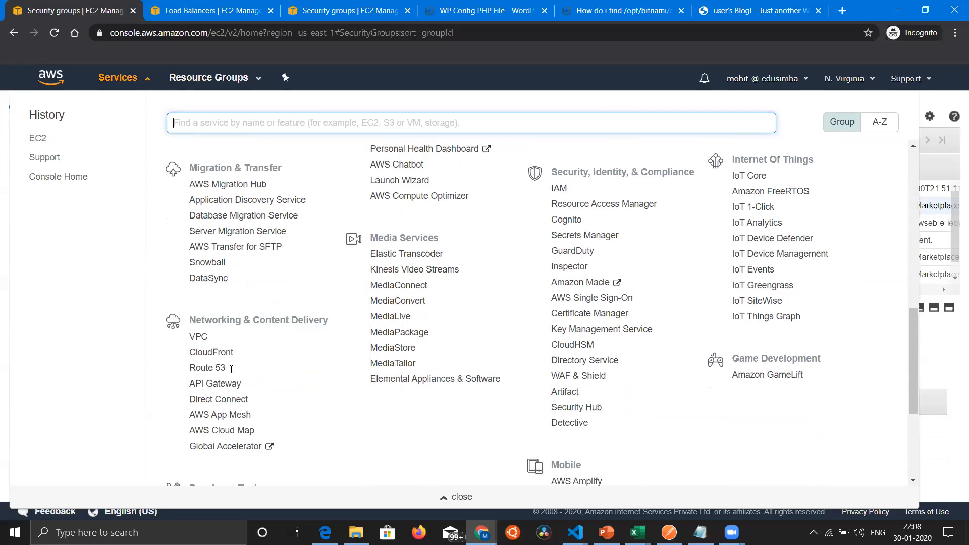
click(209, 324)
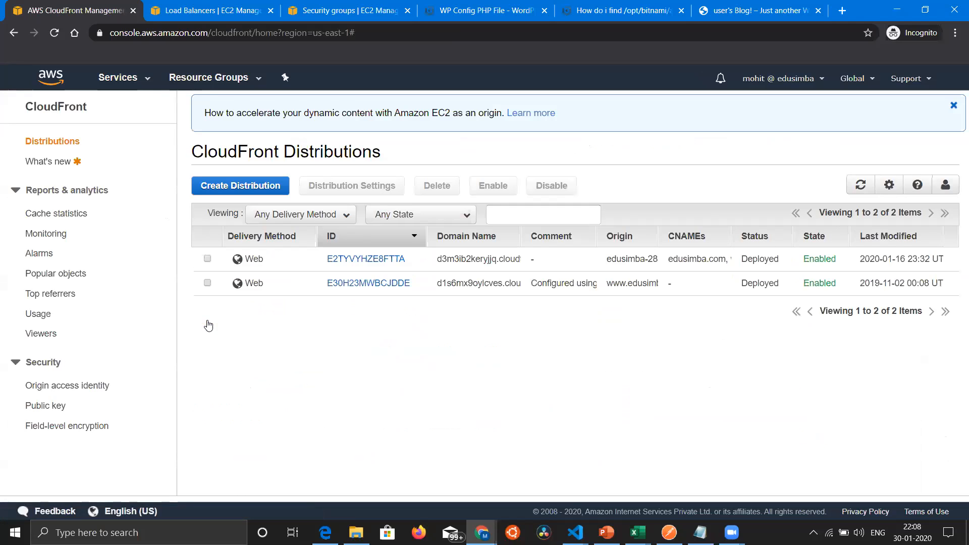
Step: Start creating a CloudFront web distribution with the aws-demo load balancer as its origin domain name
click(227, 185)
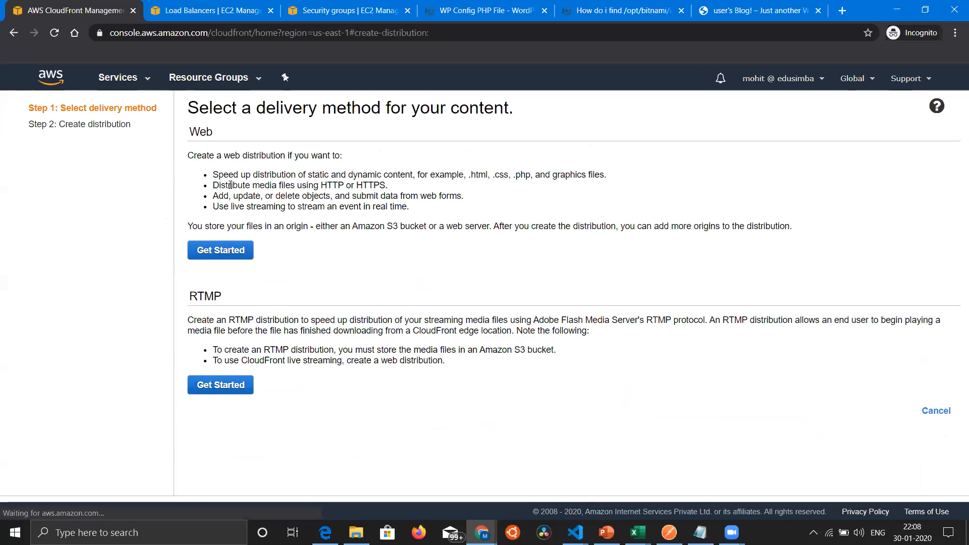
click(228, 255)
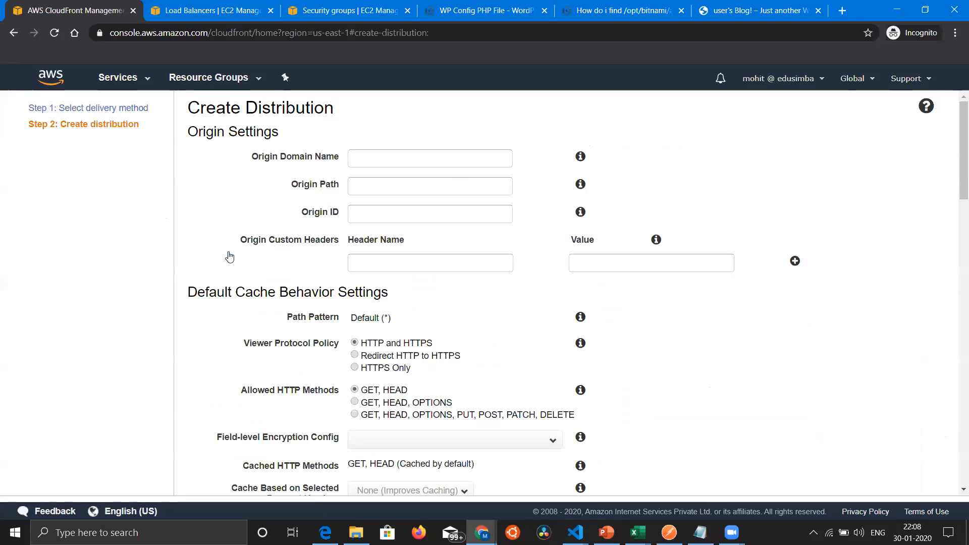
click(380, 158)
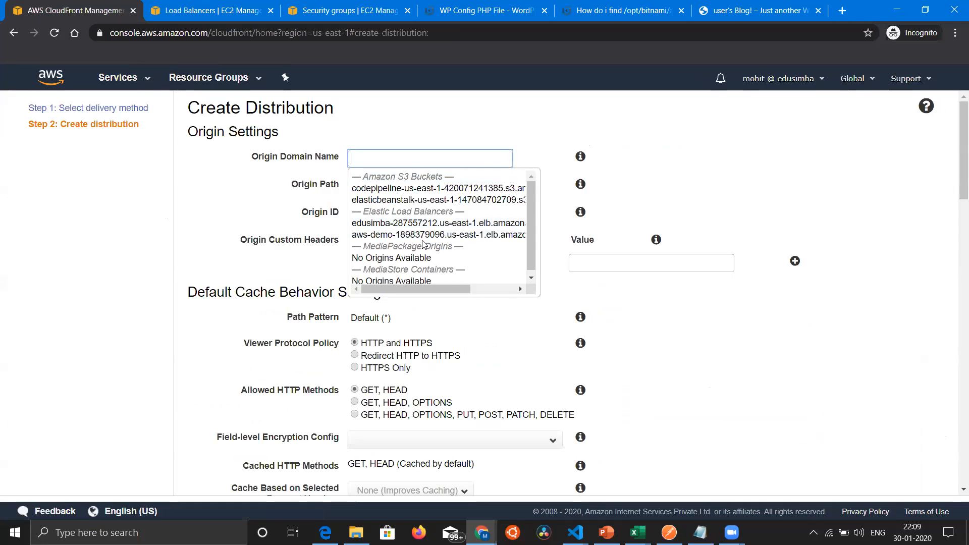
click(396, 234)
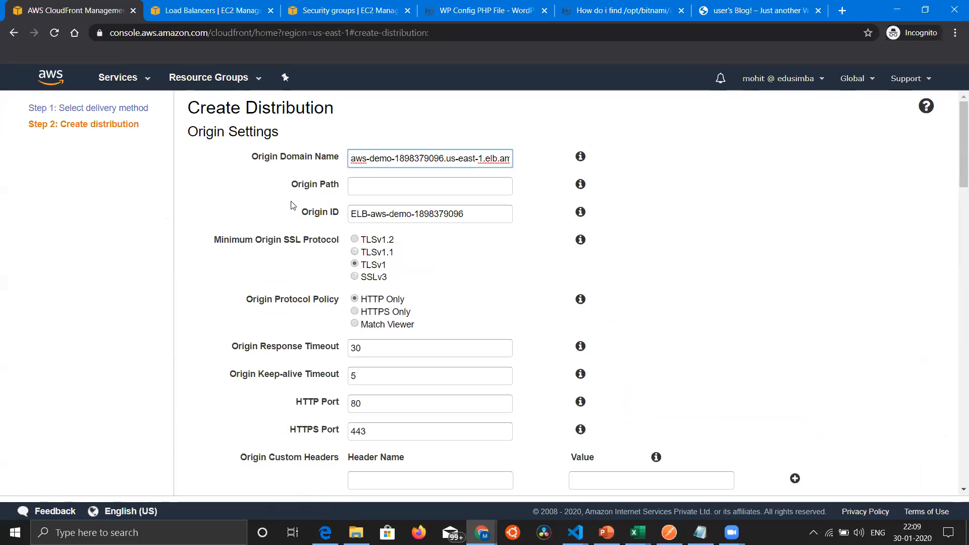
Step: Read the Origin Path help and set the Origin Protocol Policy to Match Viewer
click(580, 185)
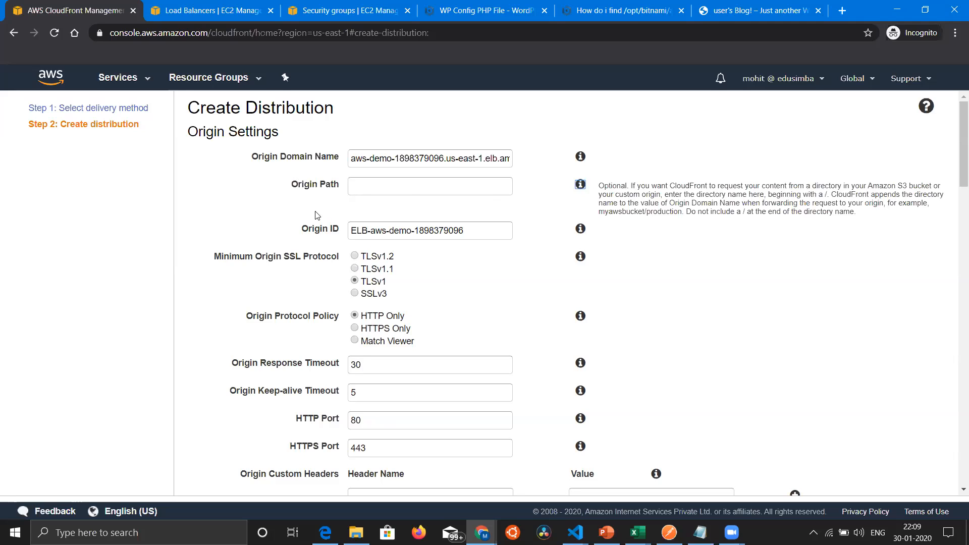
scroll(232, 222, down, 2)
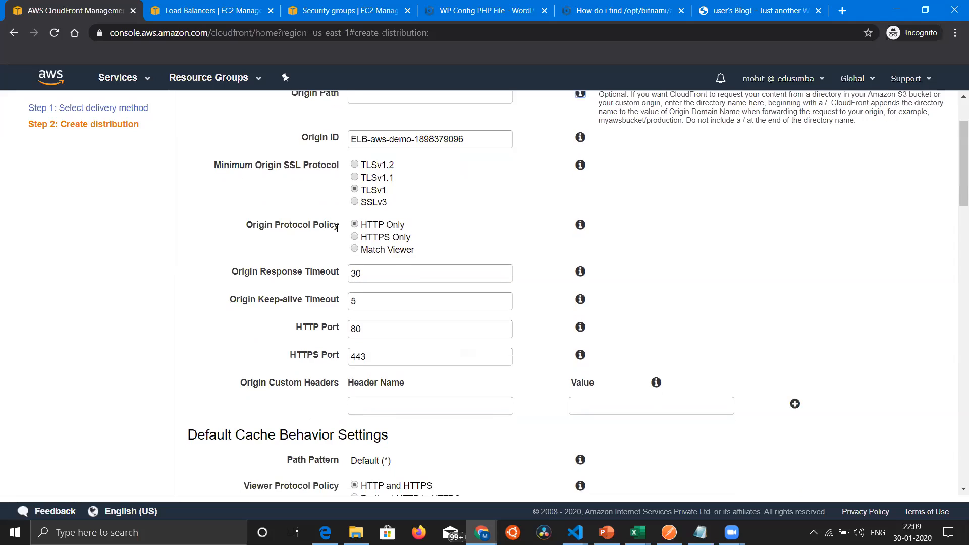
click(356, 250)
scroll(283, 234, up, 1)
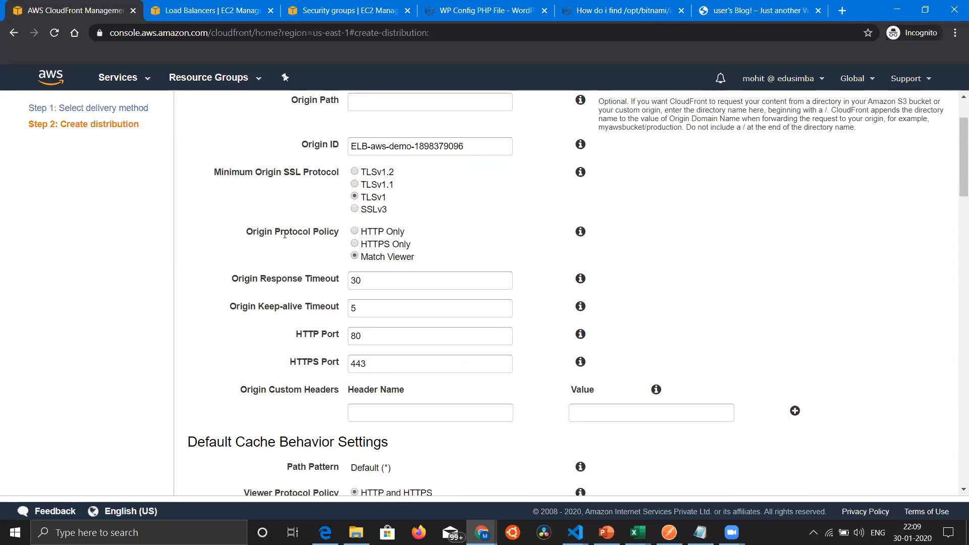
scroll(275, 296, up, 1)
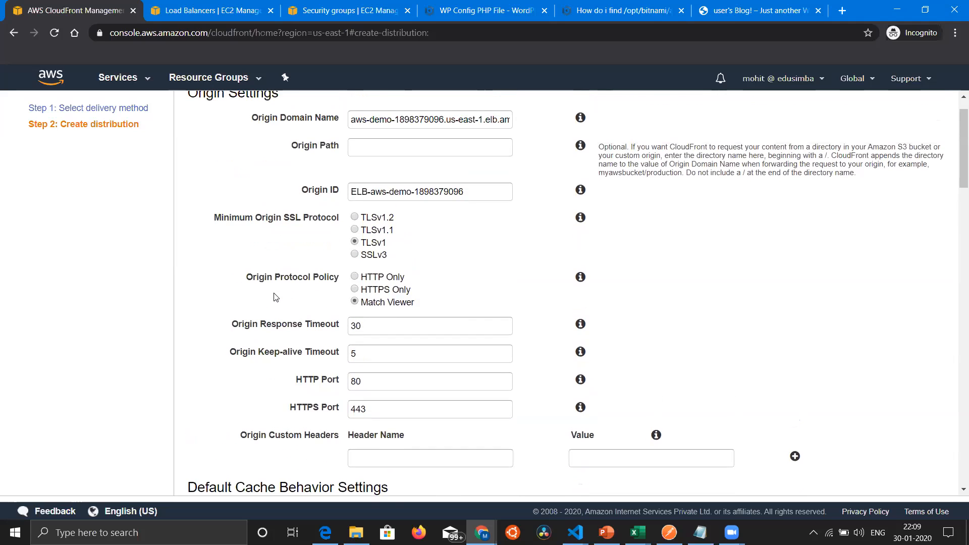
Step: Set the default cache behavior's allowed HTTP methods to GET, HEAD, OPTIONS, PUT, POST, PATCH, DELETE
scroll(275, 297, down, 3)
scroll(275, 296, down, 3)
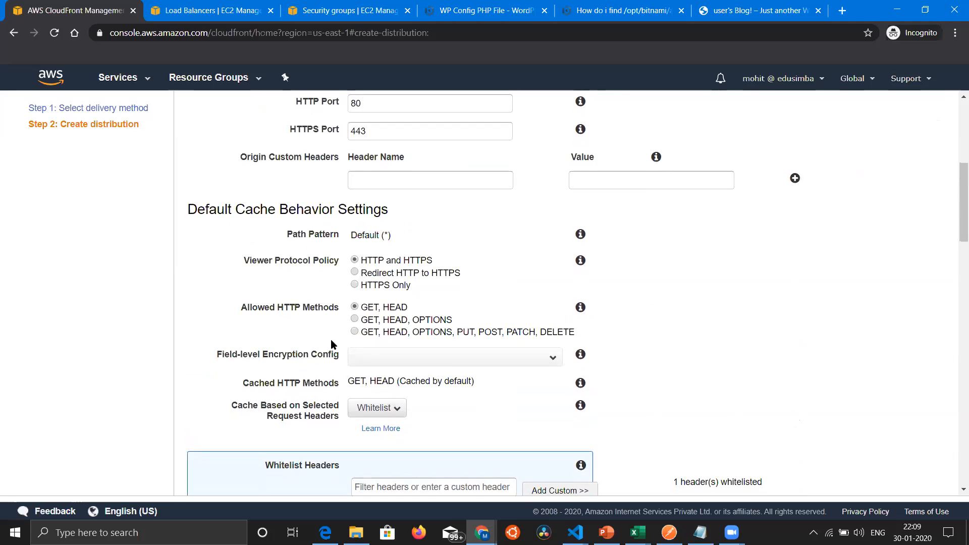
scroll(323, 339, down, 1)
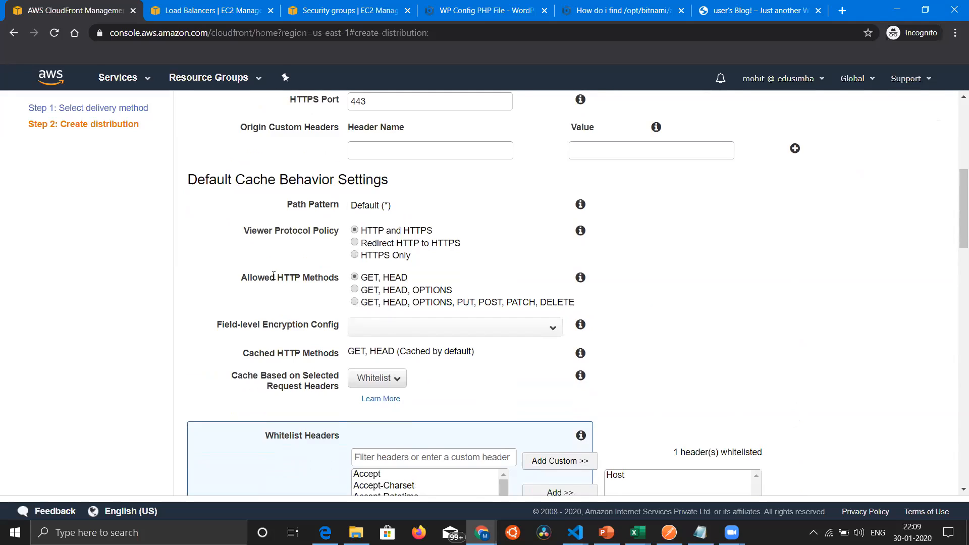
click(354, 303)
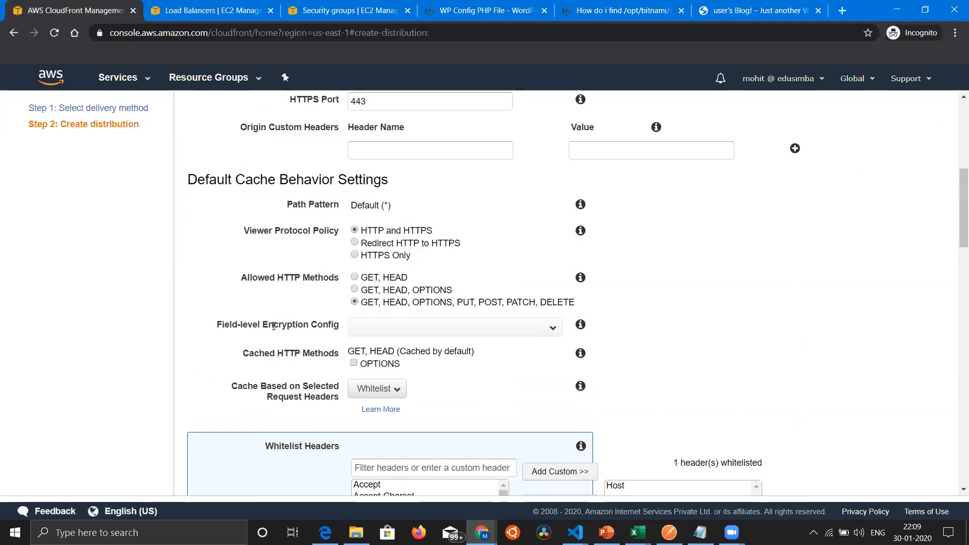
Step: Set the default cache behavior to cache based on All request headers and forward All cookies
scroll(303, 313, down, 2)
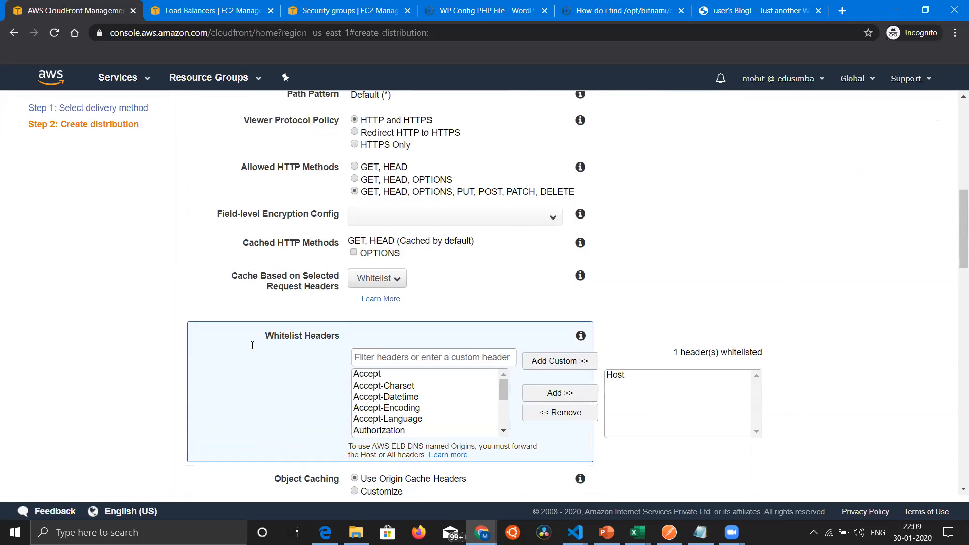
click(377, 279)
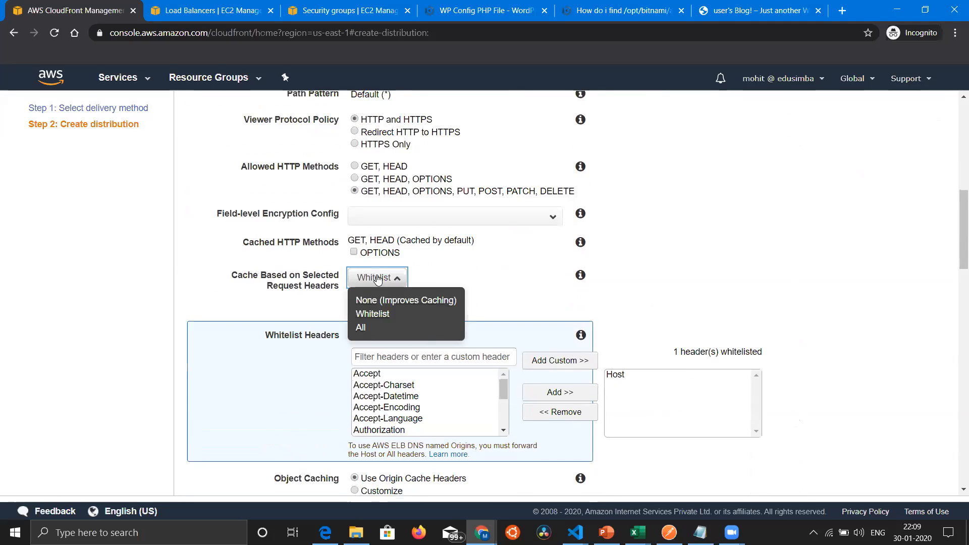
click(377, 329)
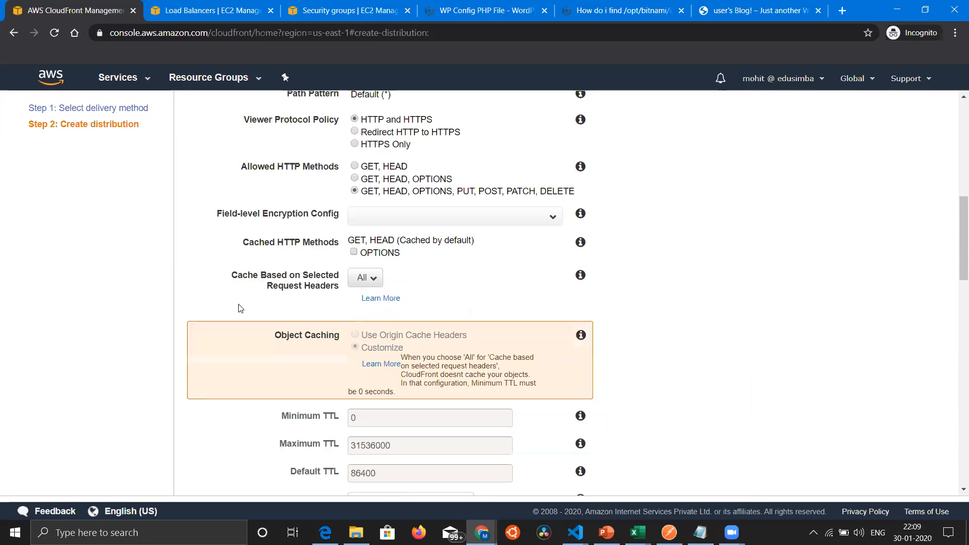
scroll(242, 320, down, 4)
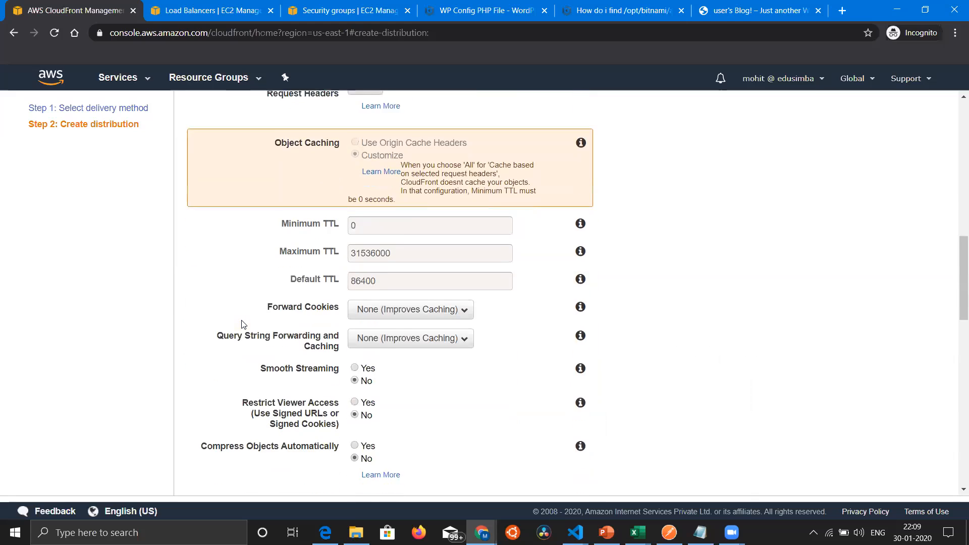
click(385, 281)
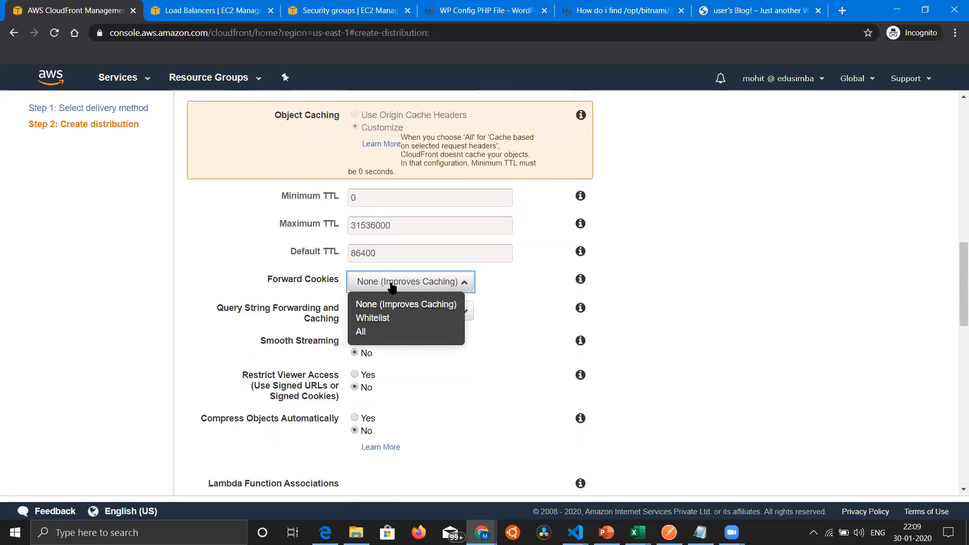
click(387, 333)
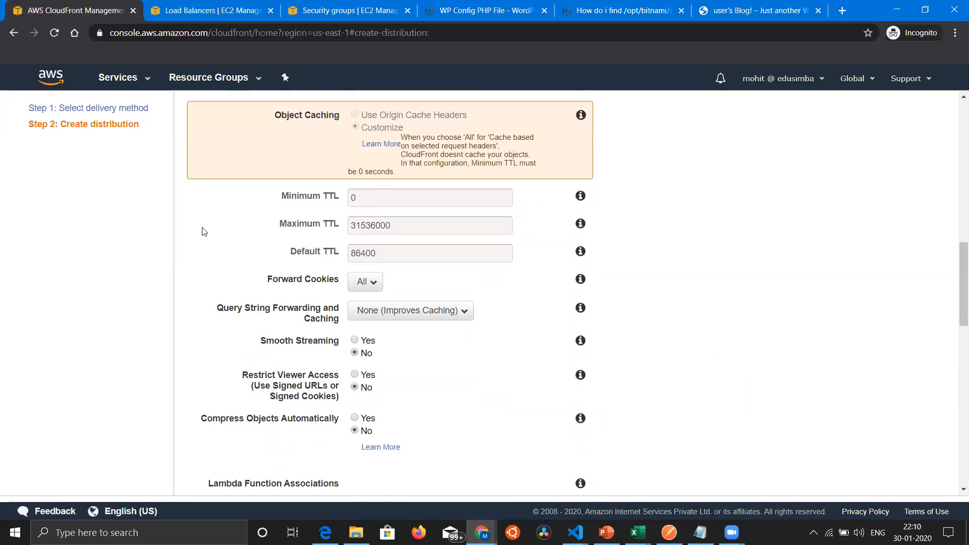
Step: Review the default cache behavior settings and set Smooth Streaming to Yes
scroll(204, 231, up, 5)
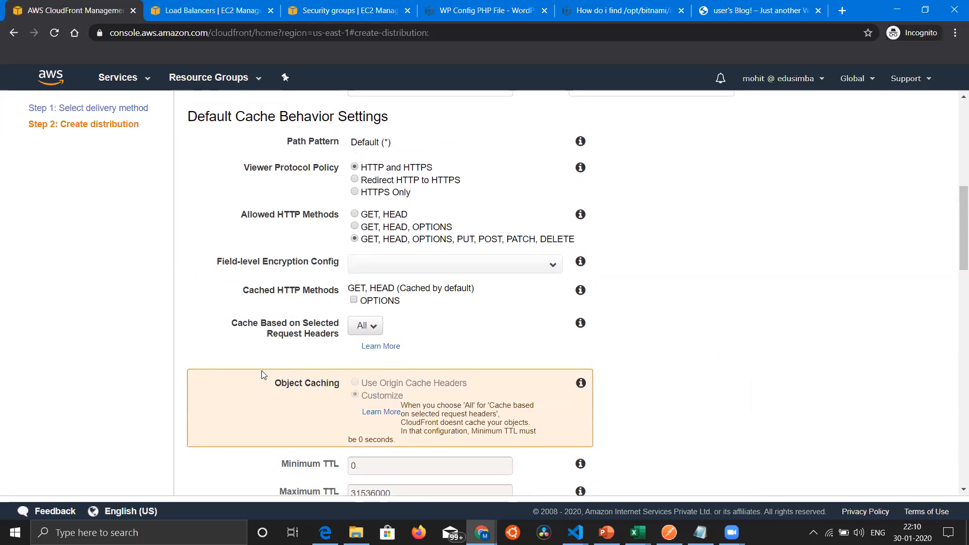
scroll(262, 374, down, 3)
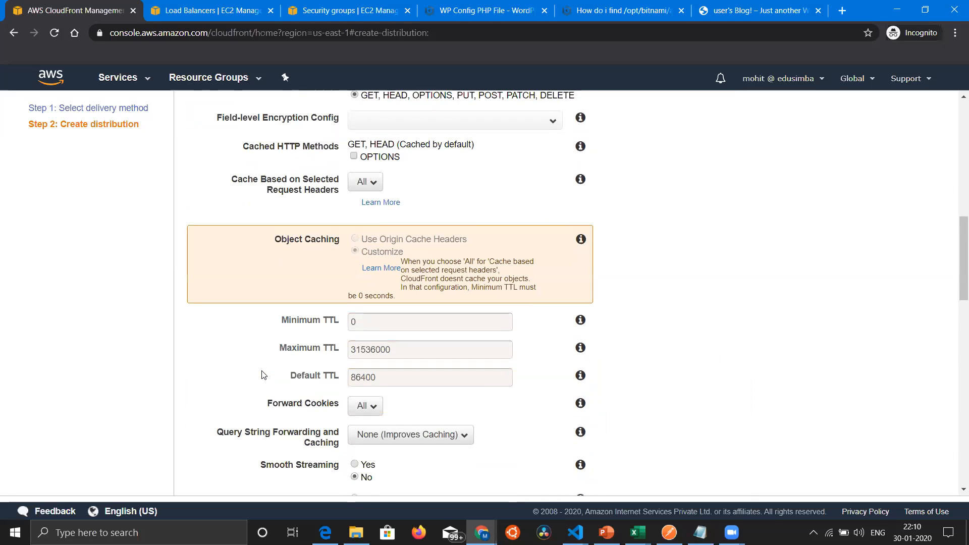
scroll(262, 374, down, 3)
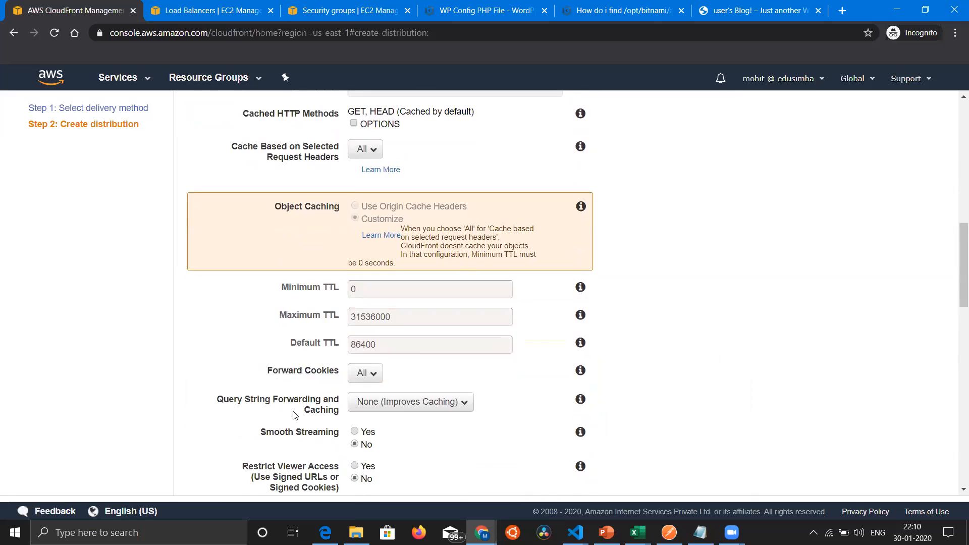
scroll(260, 287, up, 3)
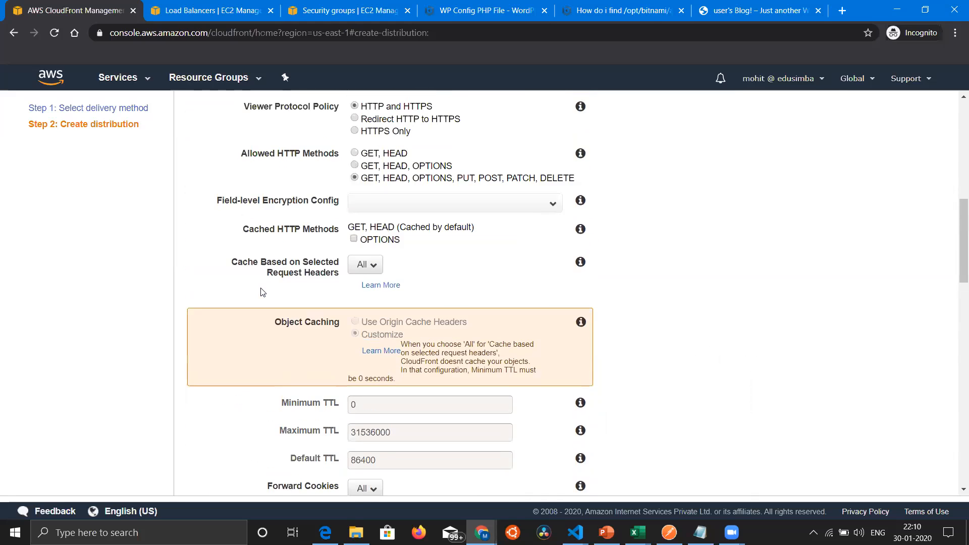
scroll(276, 303, down, 3)
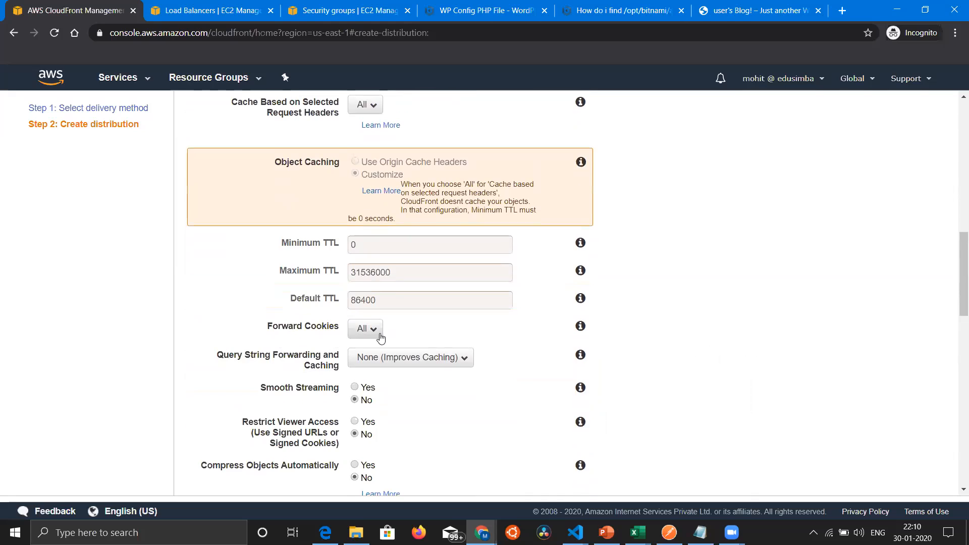
scroll(531, 336, down, 3)
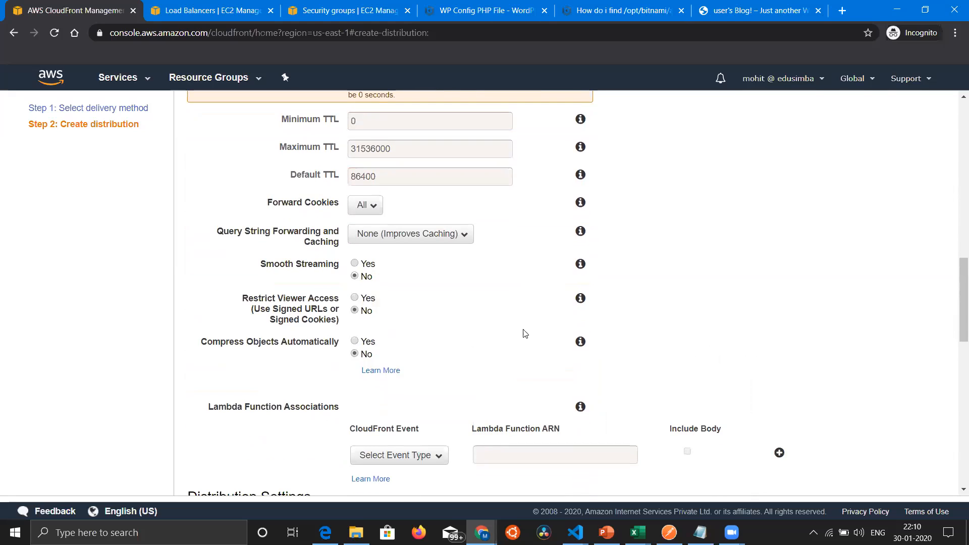
click(355, 264)
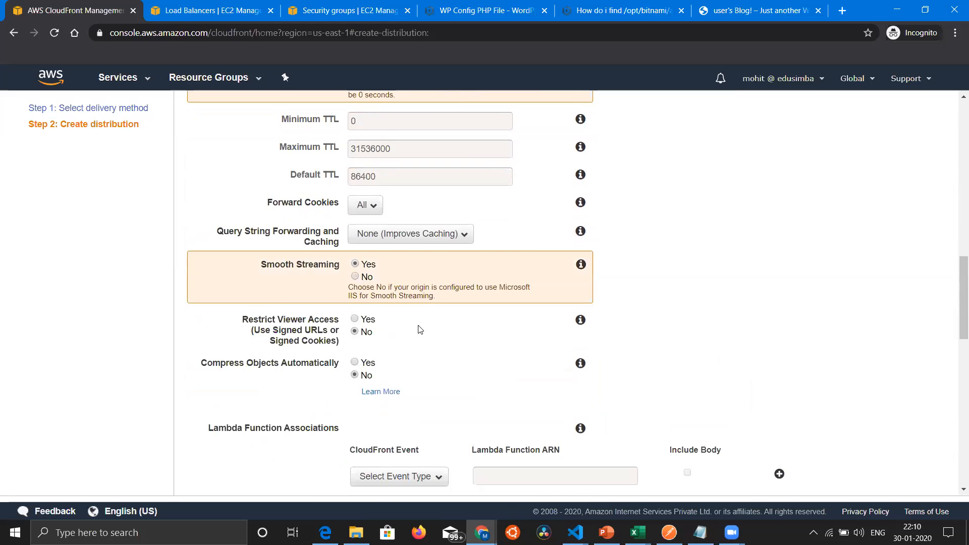
Step: Review the remaining distribution settings, leave them at their defaults, and create the distribution
scroll(420, 329, down, 1)
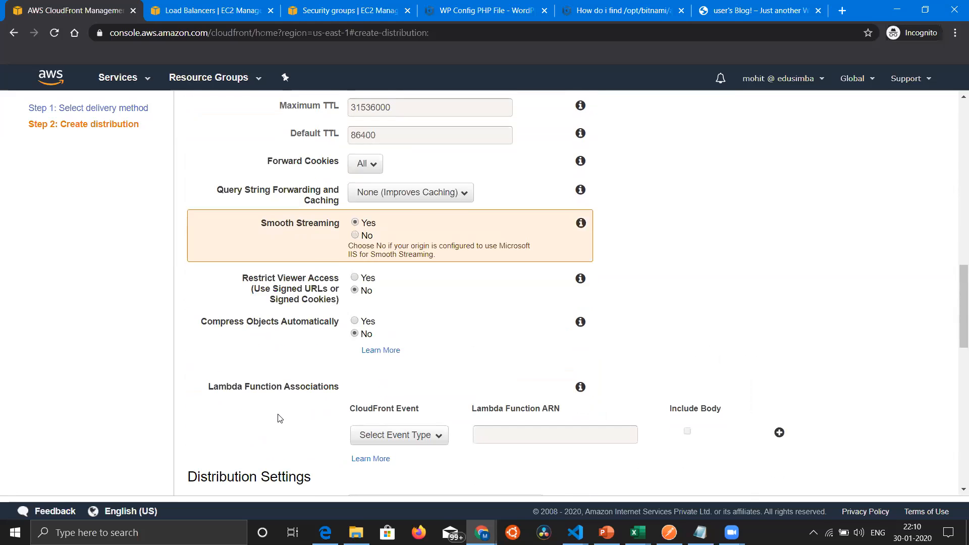
scroll(280, 418, down, 2)
scroll(280, 418, down, 4)
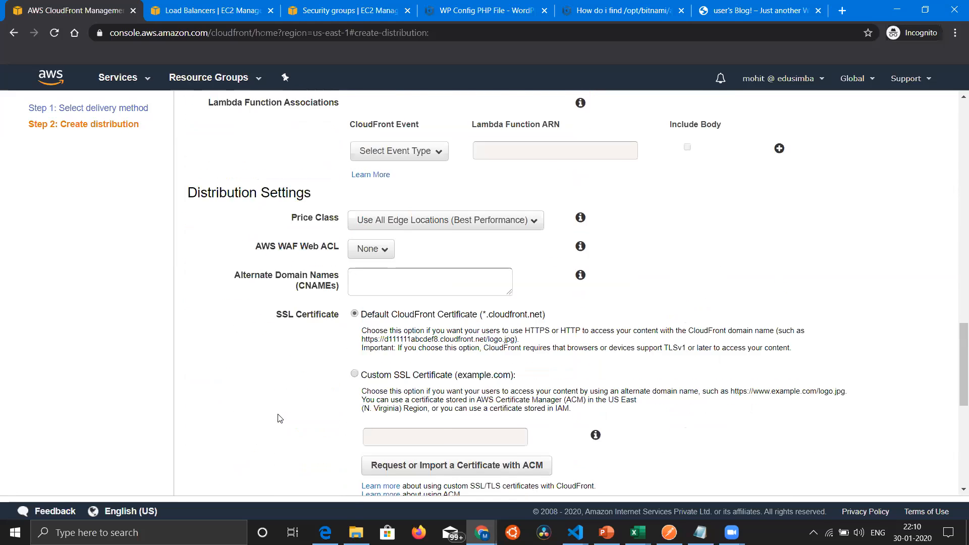
scroll(280, 418, up, 6)
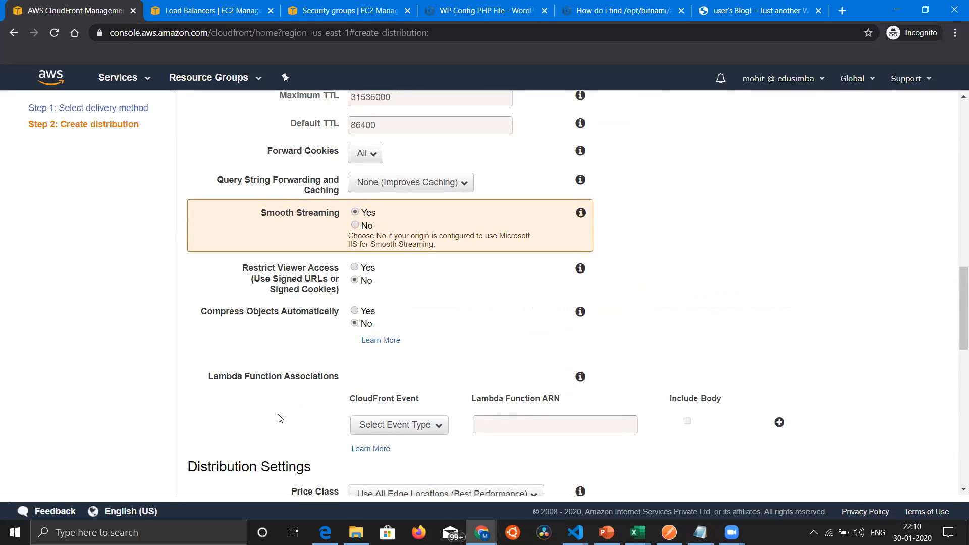
scroll(279, 418, down, 2)
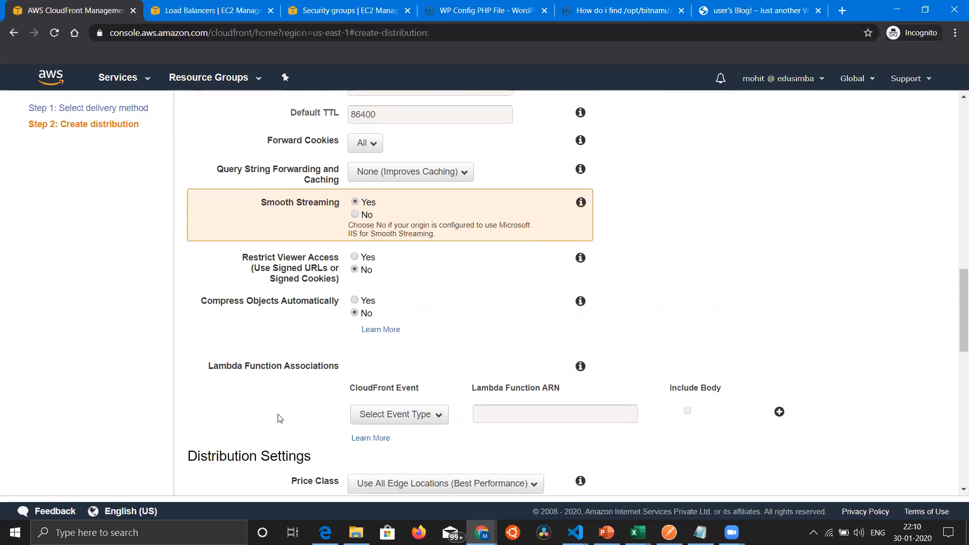
scroll(279, 417, down, 3)
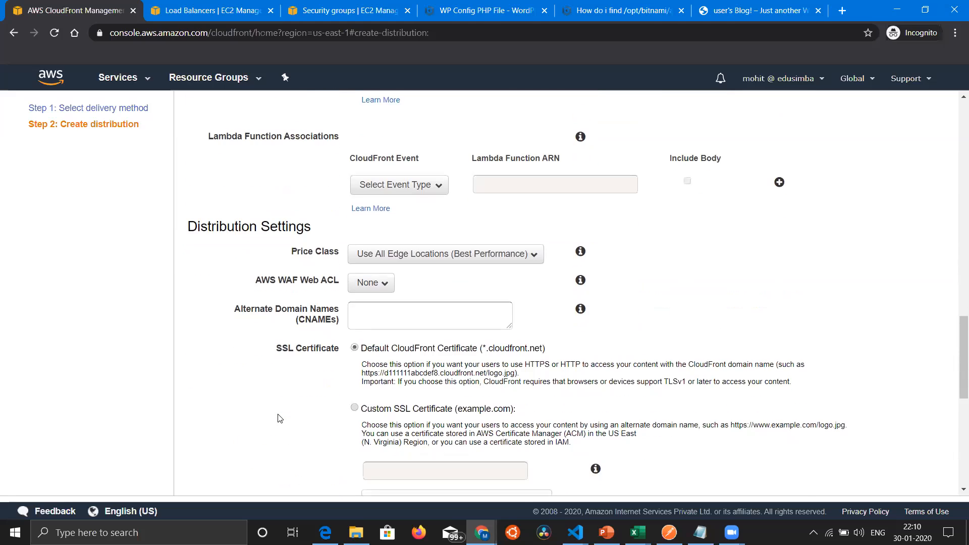
scroll(279, 416, down, 2)
scroll(279, 418, down, 3)
scroll(279, 413, down, 3)
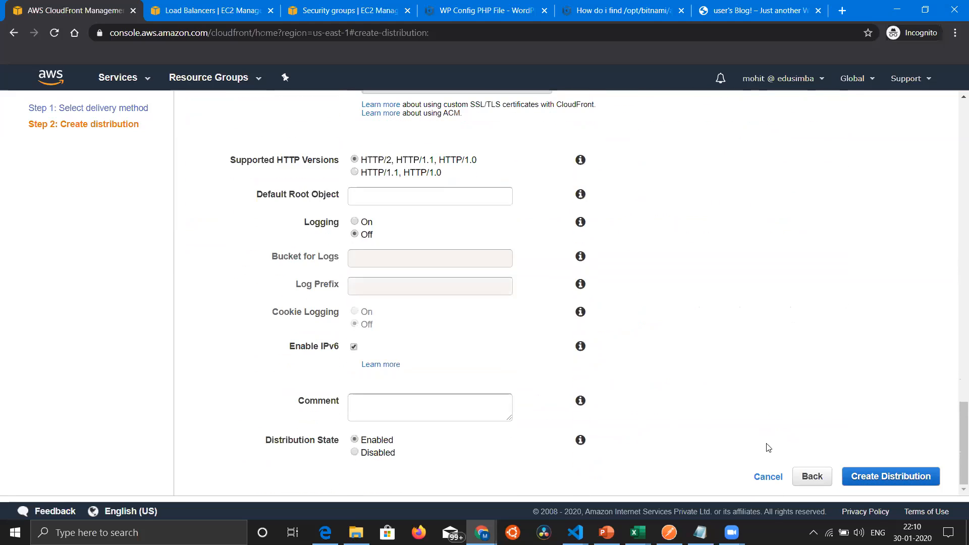
click(850, 474)
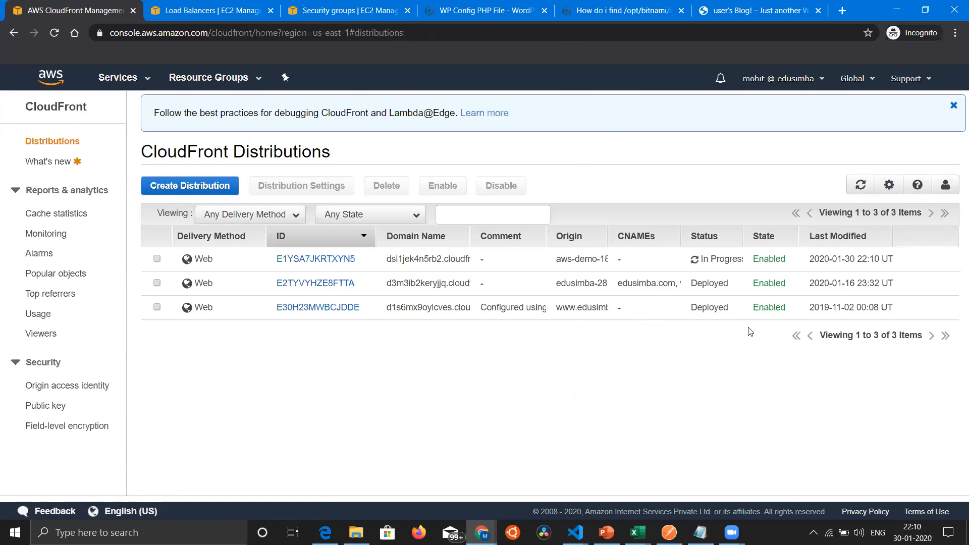
Step: Refresh the CloudFront distributions list and select the new distribution with the aws-demo origin
click(861, 186)
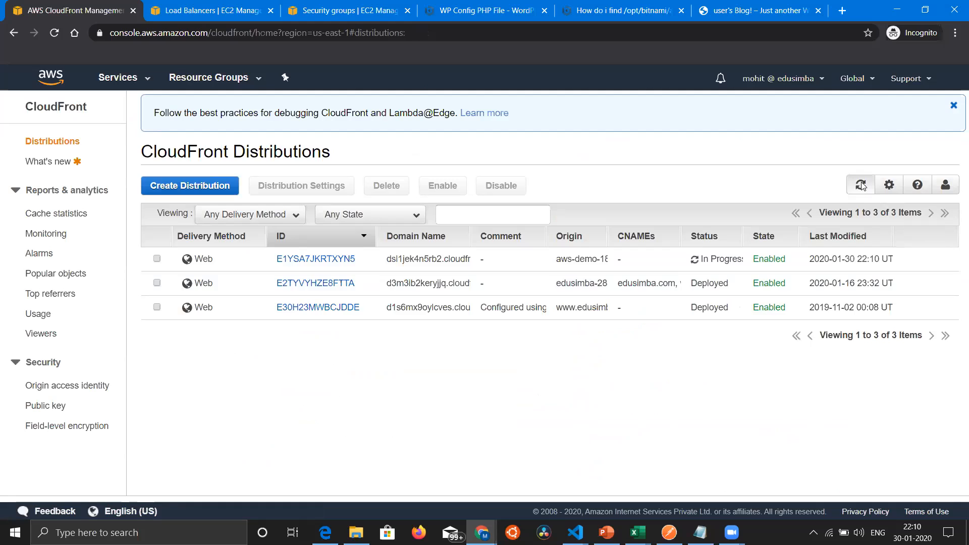
click(156, 259)
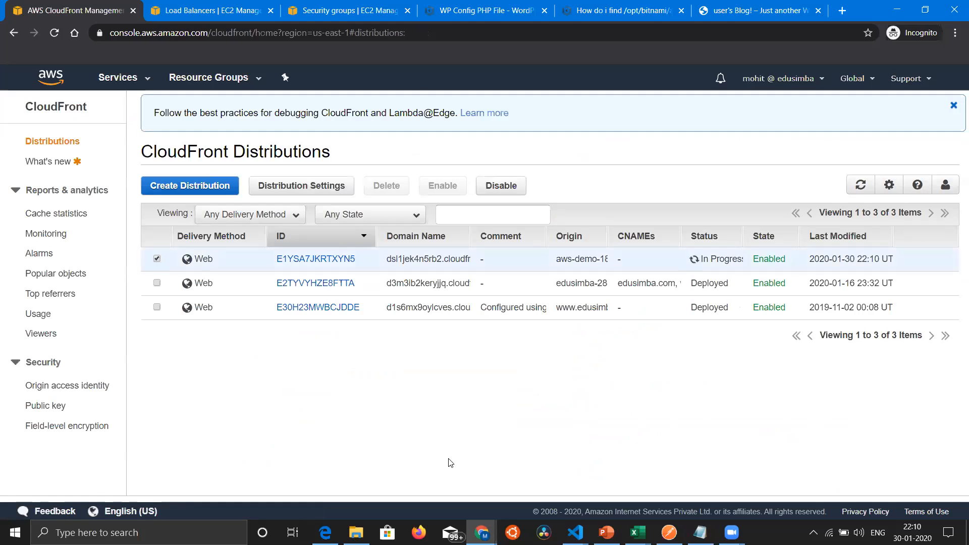